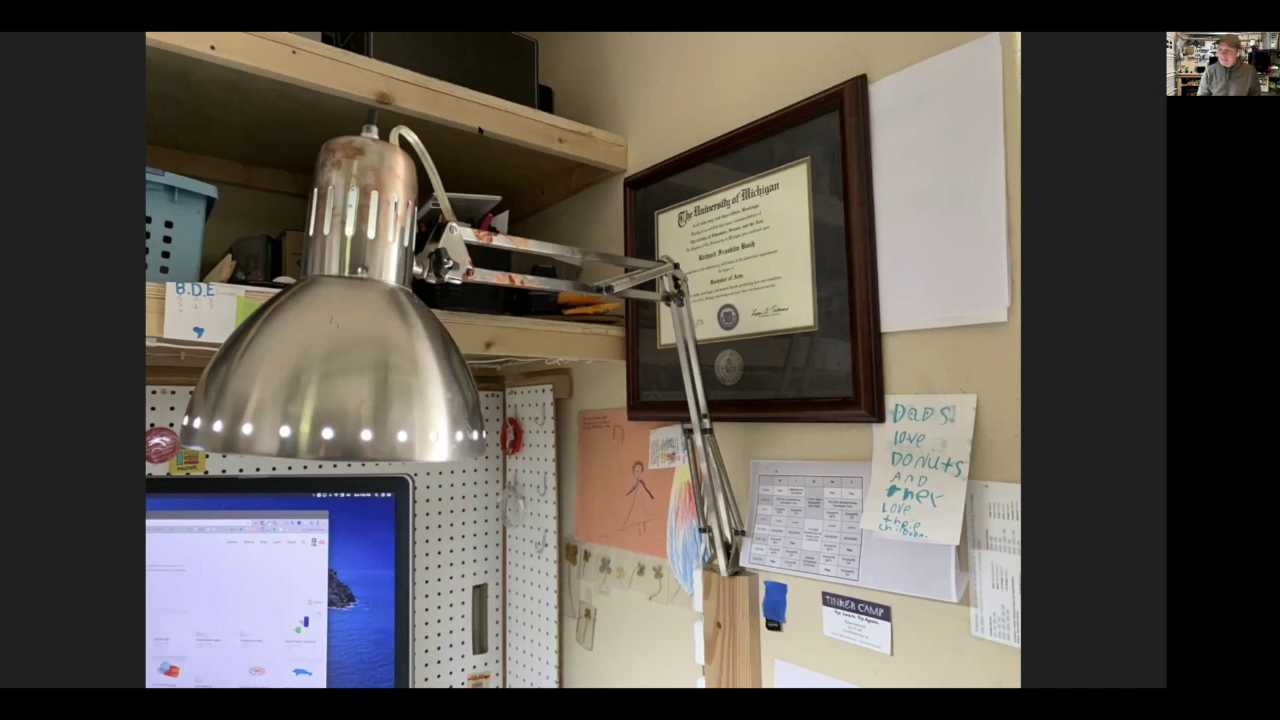
Switch from the lamp photo slide to the empty Tinkercad design in the browser.
{"action": "key", "text": "Right"}
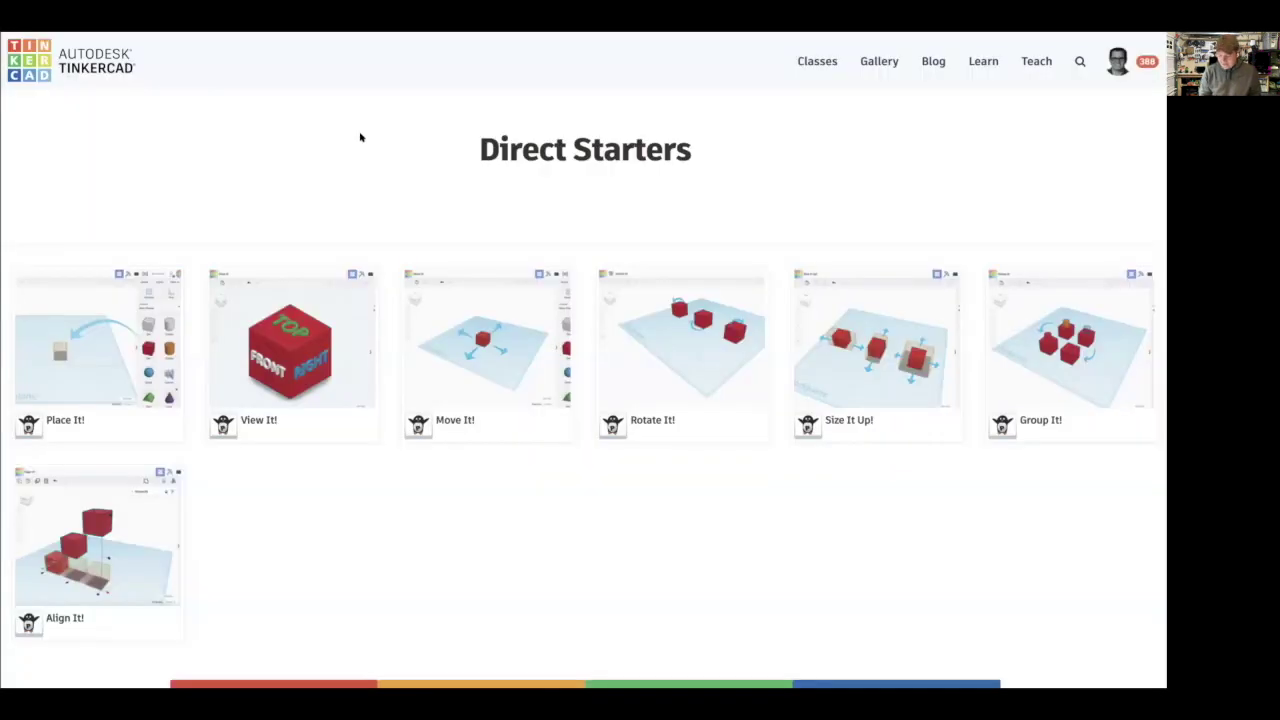
{"action": "key", "text": "alt+Tab"}
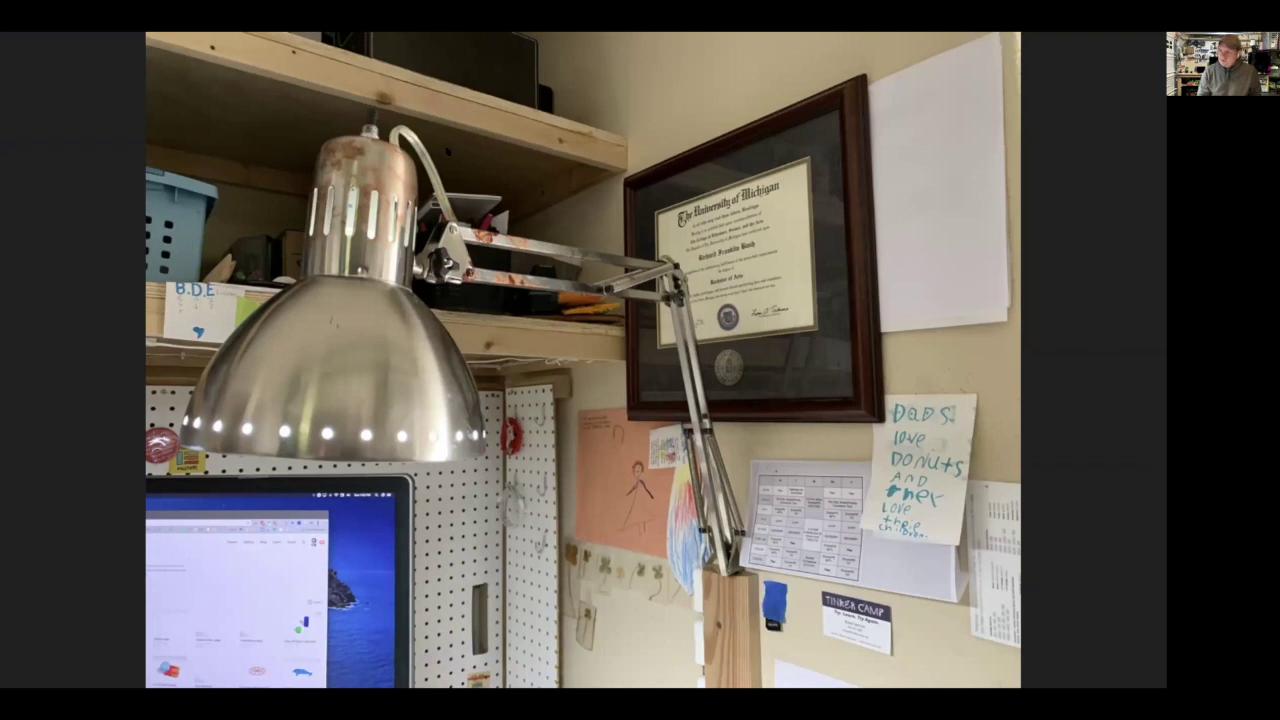
{"action": "mouse_move", "coordinate": [760, 600]}
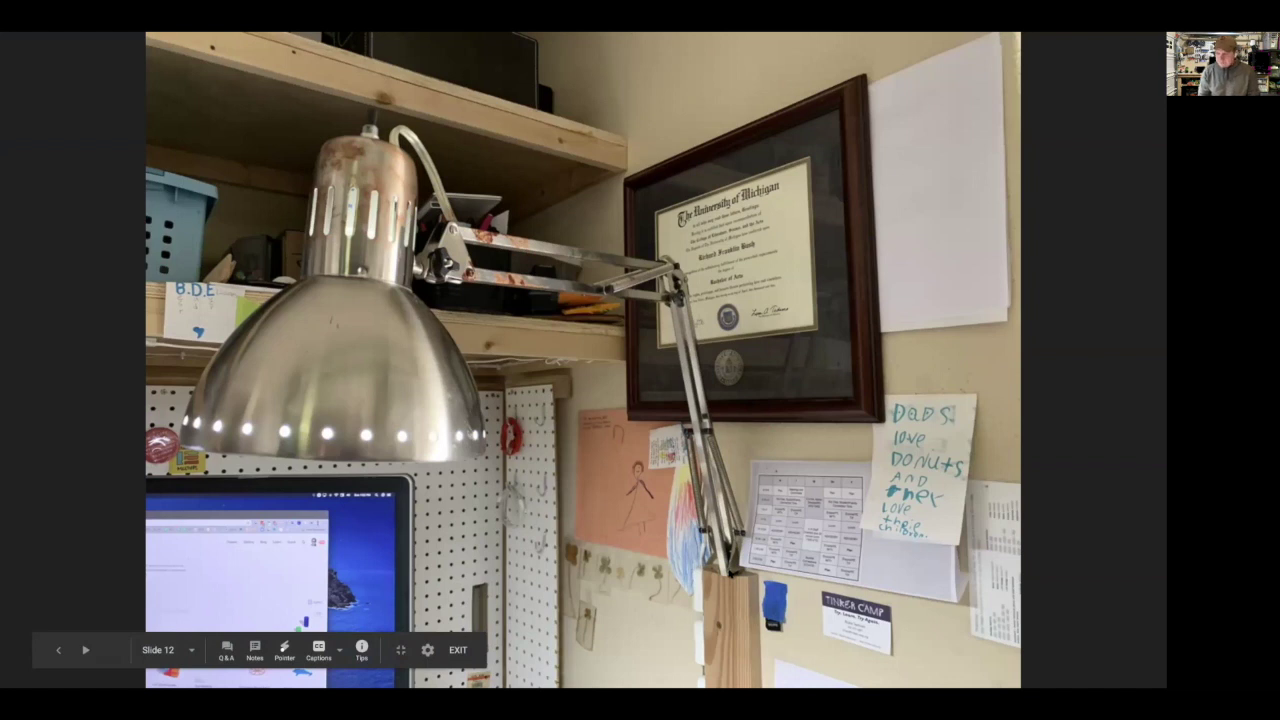
{"action": "key", "text": "ctrl+Left"}
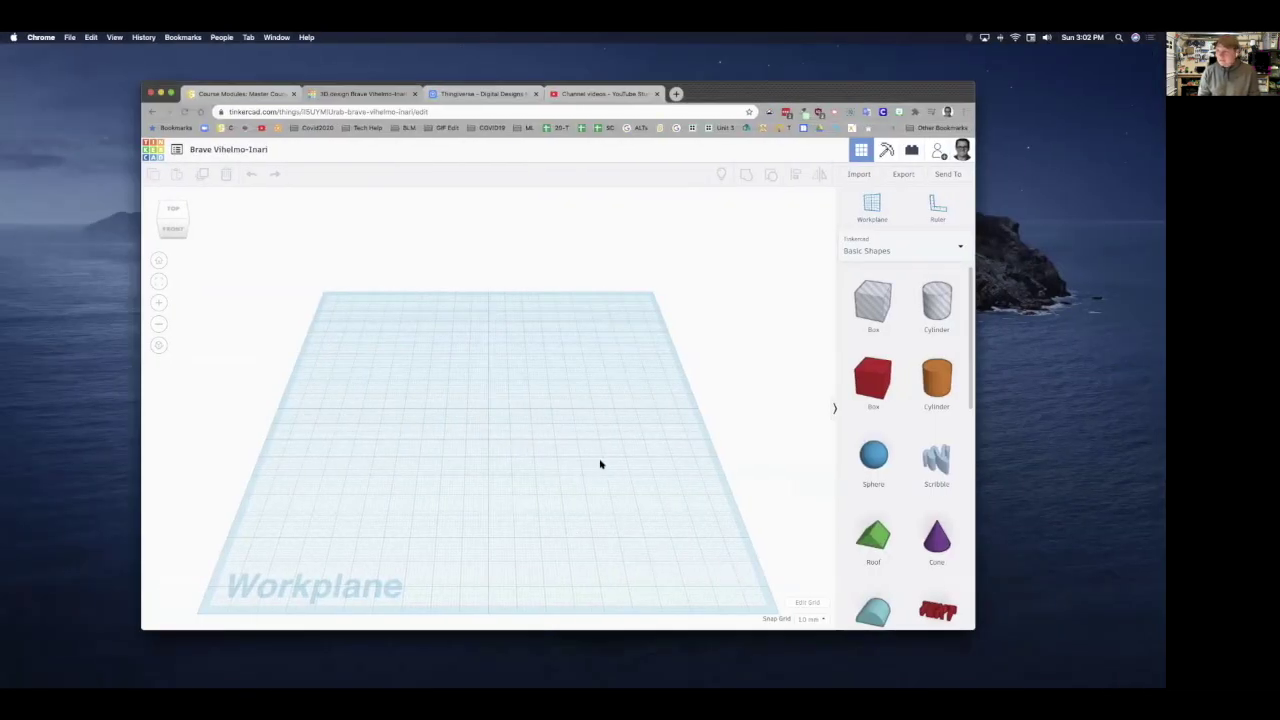
{"action": "mouse_move", "coordinate": [600, 464]}
{"action": "right_mouse_down"}
{"action": "mouse_move", "coordinate": [546, 457]}
{"action": "mouse_move", "coordinate": [591, 463]}
{"action": "mouse_move", "coordinate": [614, 446]}
{"action": "mouse_move", "coordinate": [583, 457]}
{"action": "mouse_move", "coordinate": [594, 458]}
{"action": "right_mouse_up"}
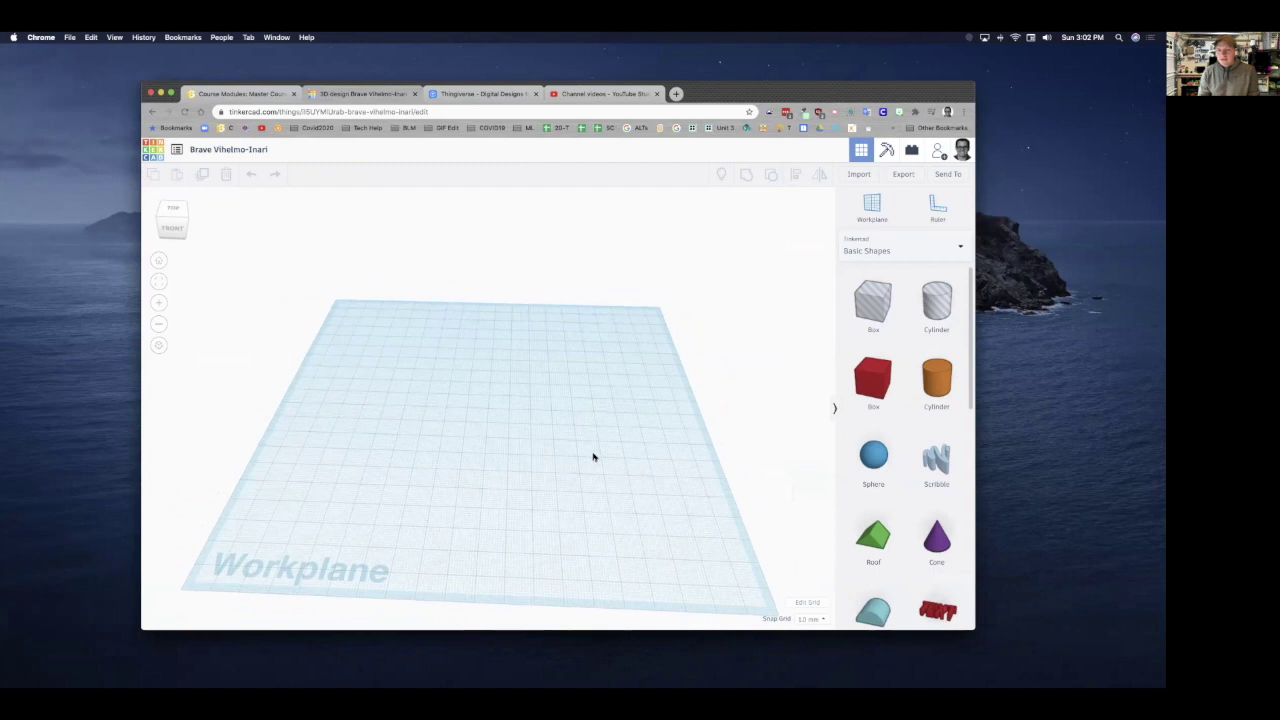
{"action": "scroll", "coordinate": [593, 457], "scroll_direction": "down", "scroll_amount": 1}
{"action": "scroll", "coordinate": [593, 457], "scroll_direction": "up", "scroll_amount": 4}
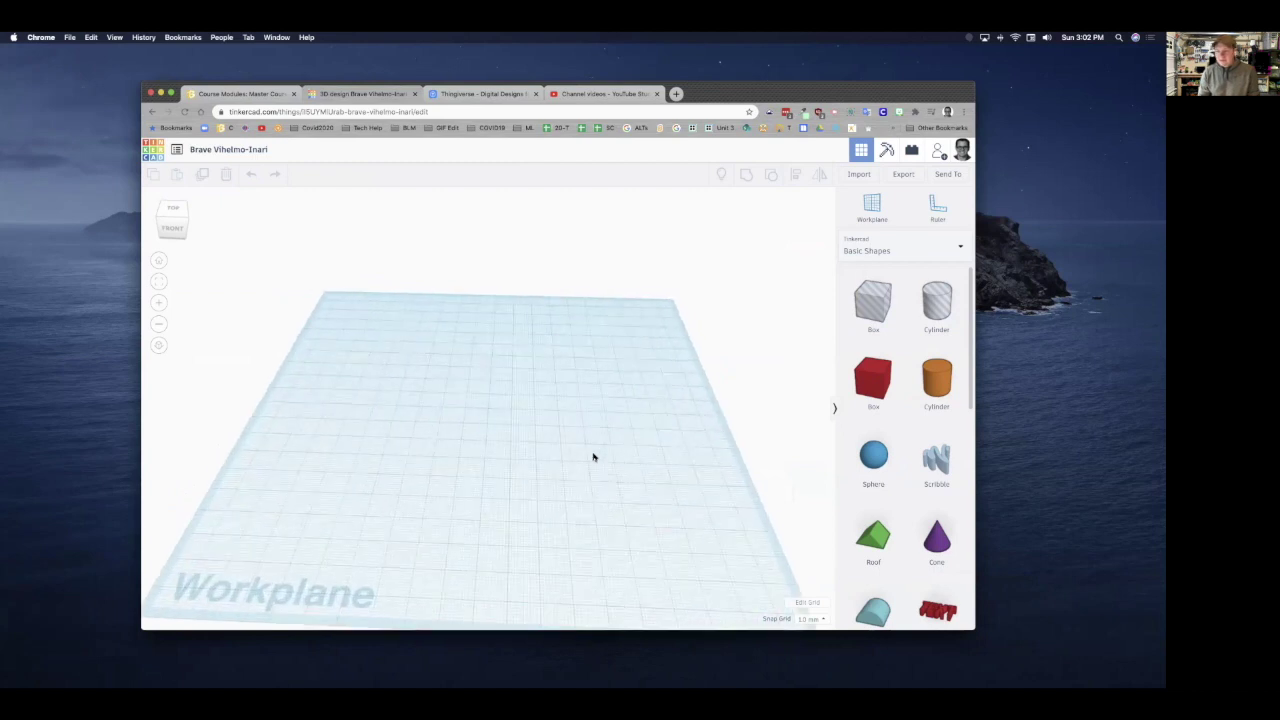
{"action": "scroll", "coordinate": [593, 457], "scroll_direction": "down", "scroll_amount": 1}
{"action": "scroll", "coordinate": [593, 457], "scroll_direction": "down", "scroll_amount": 1}
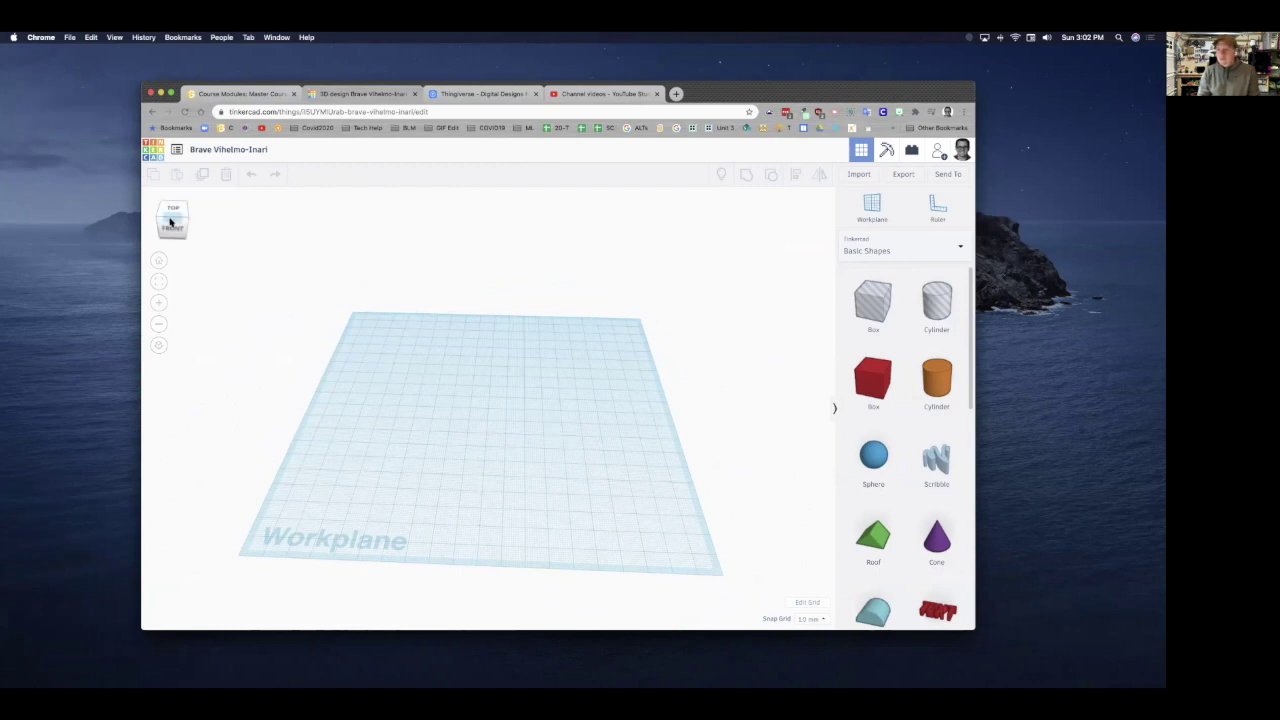
{"action": "left_click_drag", "start_coordinate": [170, 220], "coordinate": [186, 243]}
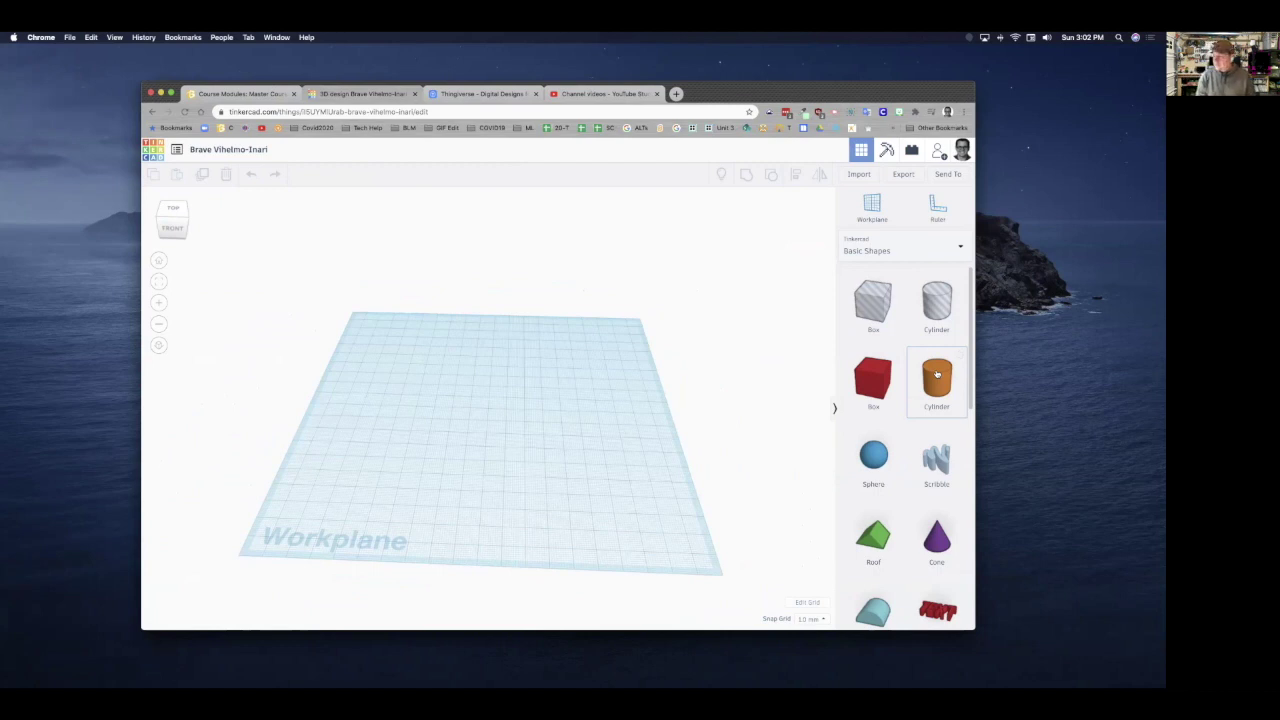
Place a half sphere on the workplane and undo the uneven trial resize of its base.
{"action": "scroll", "coordinate": [935, 436], "scroll_direction": "down", "scroll_amount": 3}
{"action": "scroll", "coordinate": [935, 436], "scroll_direction": "down", "scroll_amount": 4}
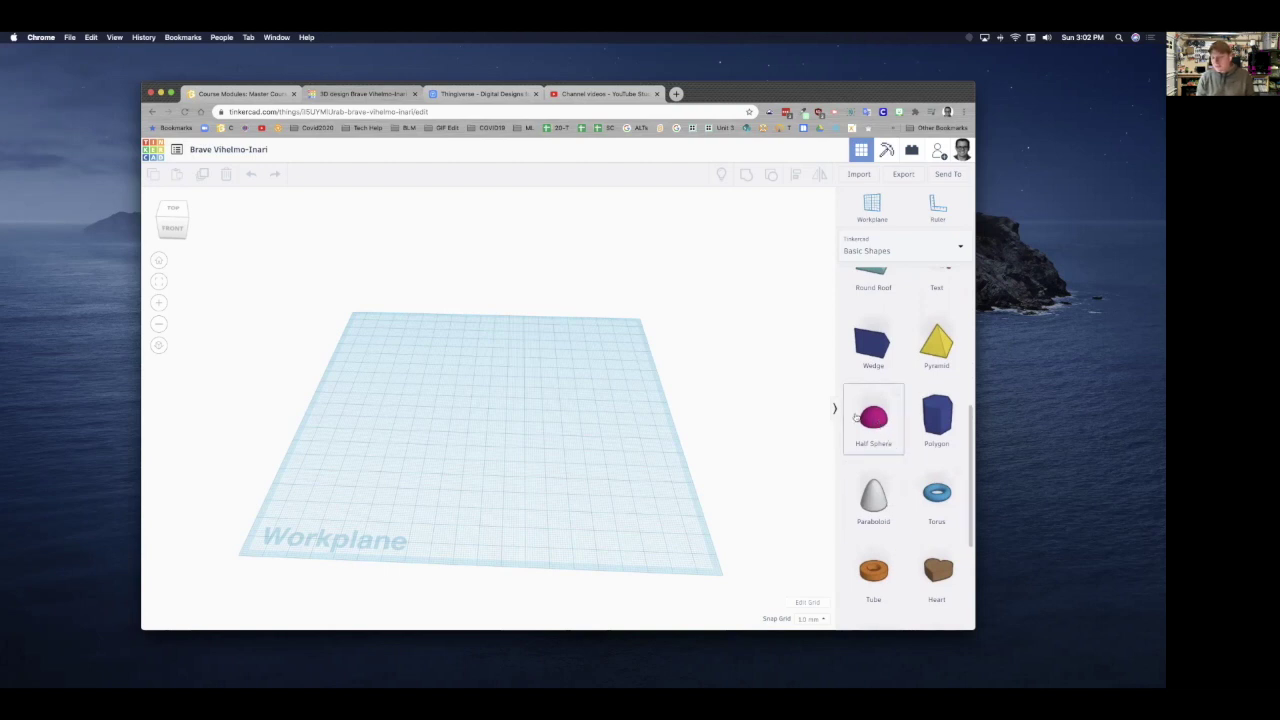
{"action": "left_click_drag", "start_coordinate": [613, 416], "coordinate": [516, 456]}
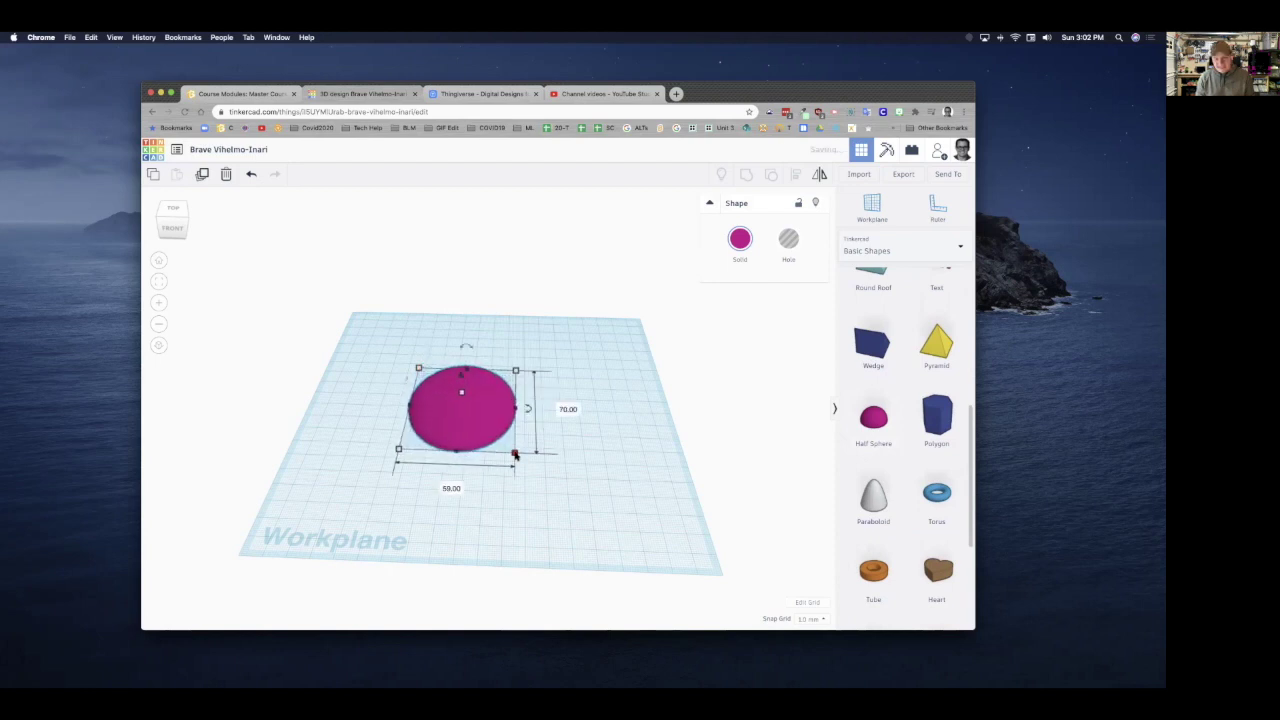
{"action": "key", "text": "super+z"}
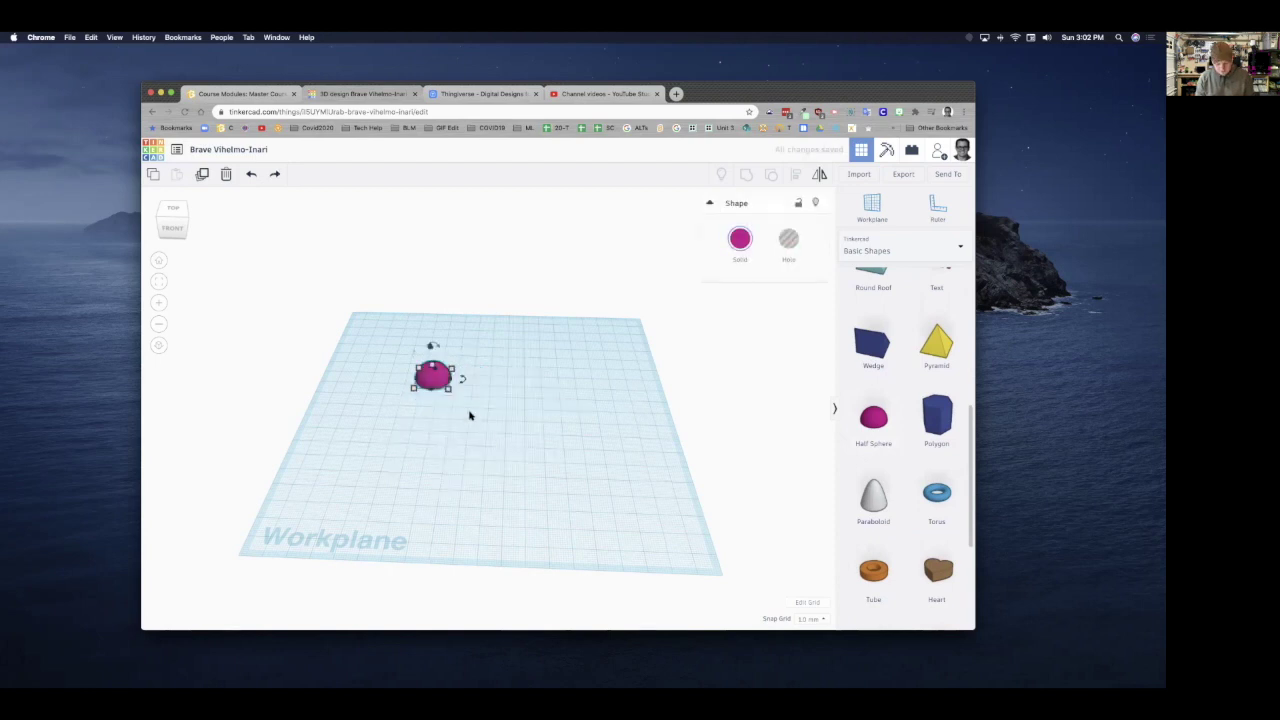
Enlarge the half sphere to a 100 by 100 mm base and move it to the workplane's front-left corner.
{"action": "left_click_drag", "start_coordinate": [448, 390], "coordinate": [537, 485]}
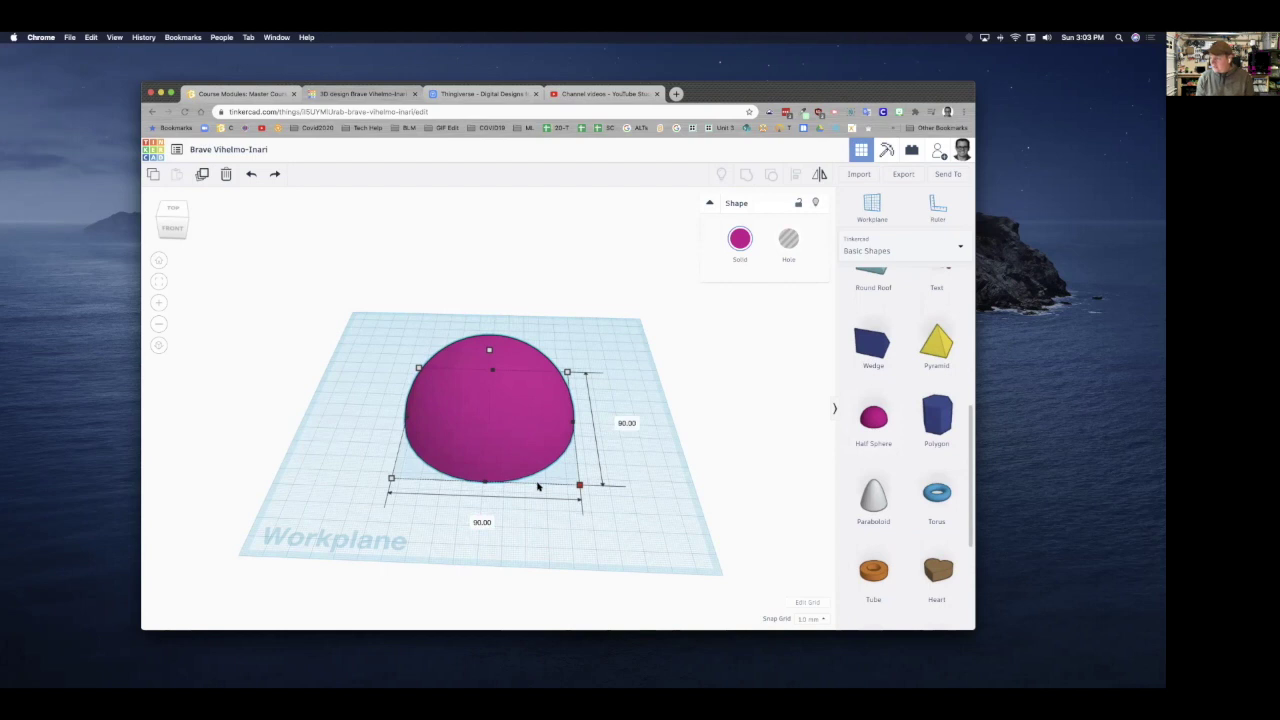
{"action": "left_click_drag", "start_coordinate": [538, 486], "coordinate": [538, 487]}
{"action": "left_click", "coordinate": [483, 522]}
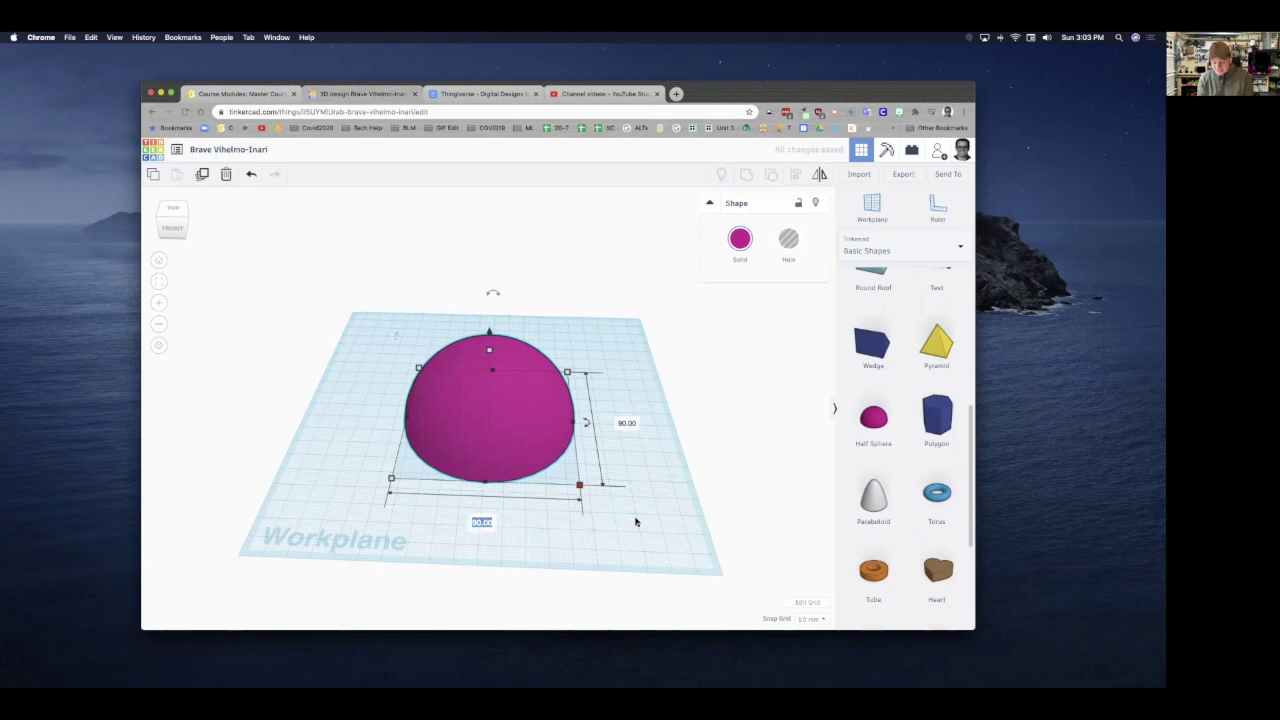
{"action": "type", "text": "100"}
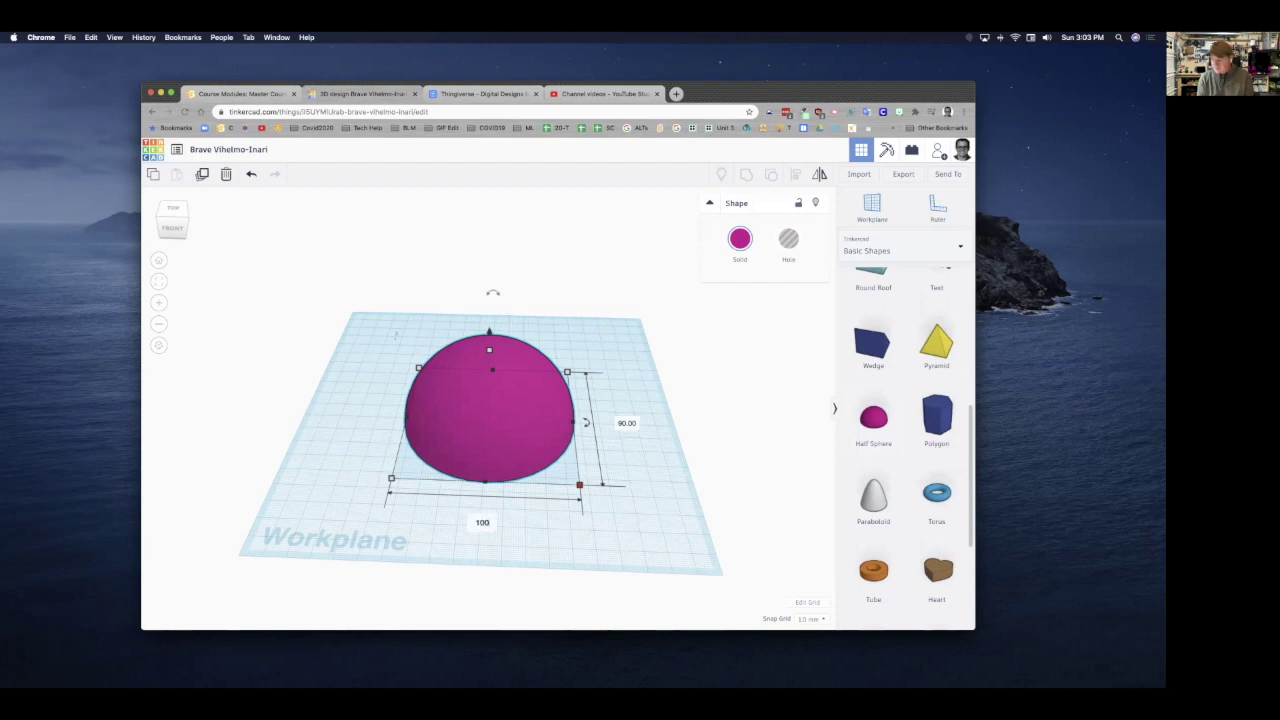
{"action": "key", "text": "Tab"}
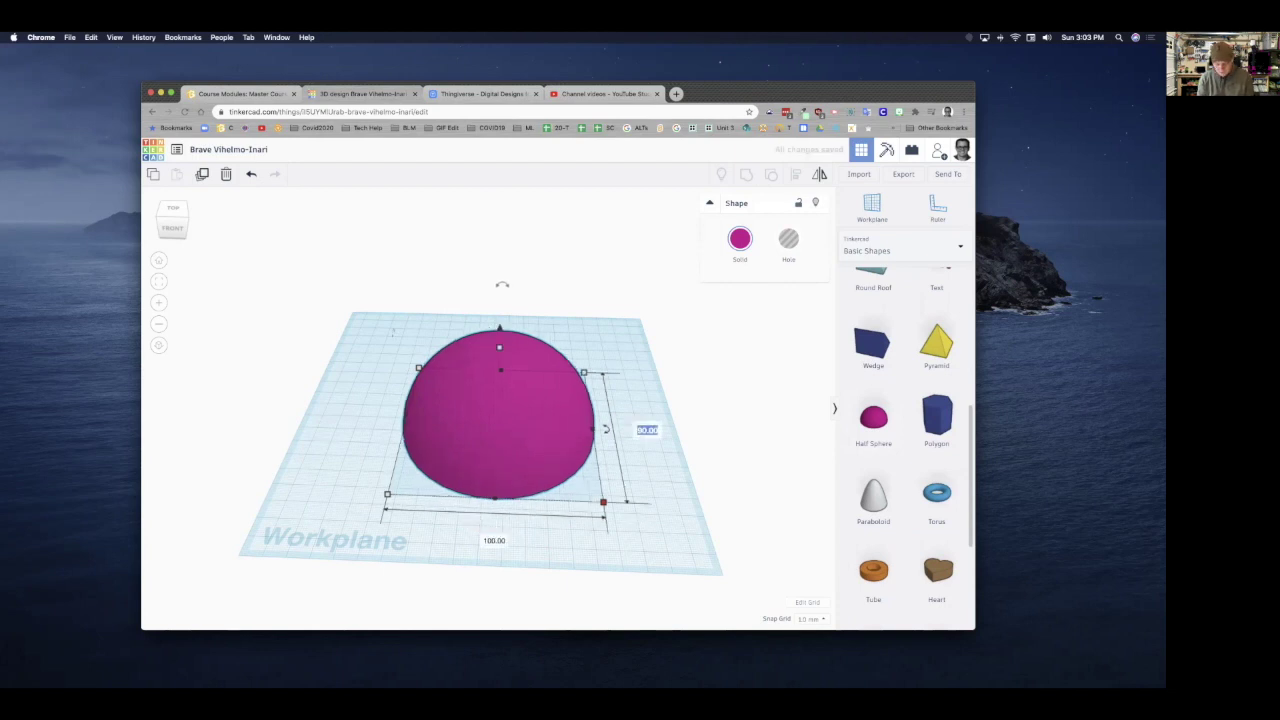
{"action": "type", "text": "100"}
{"action": "key", "text": "Return"}
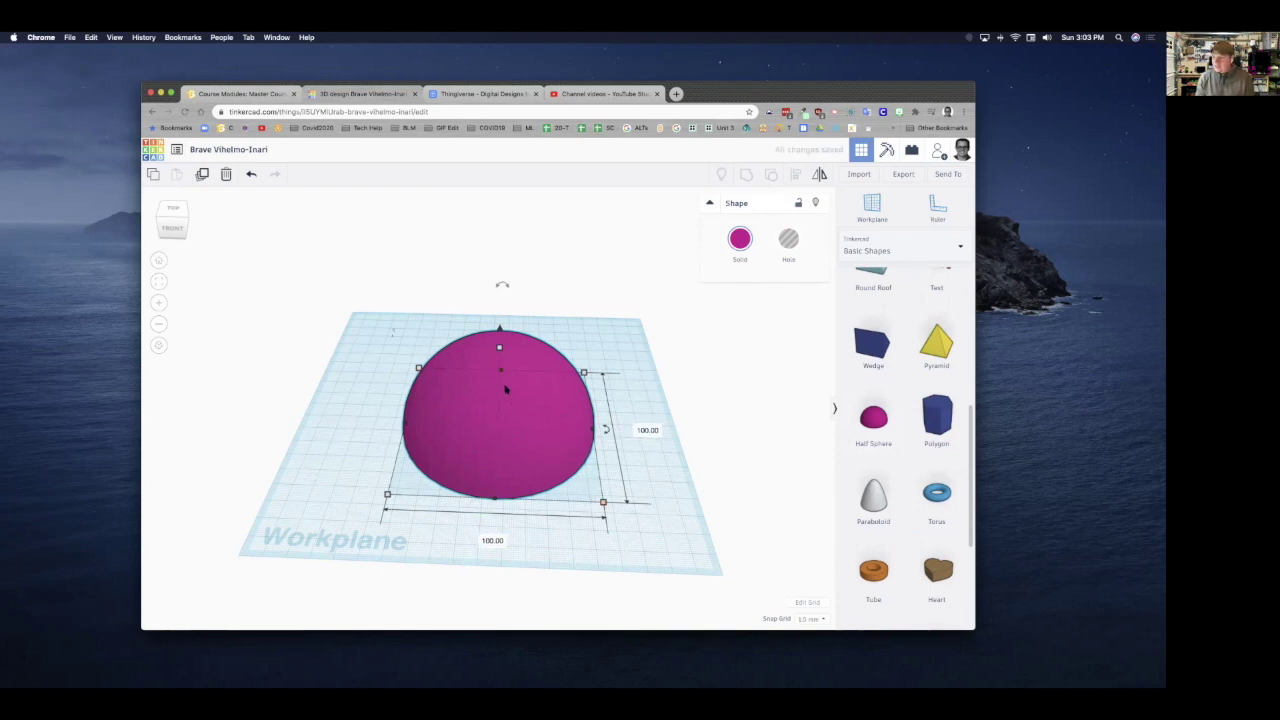
{"action": "left_click_drag", "start_coordinate": [551, 428], "coordinate": [471, 473]}
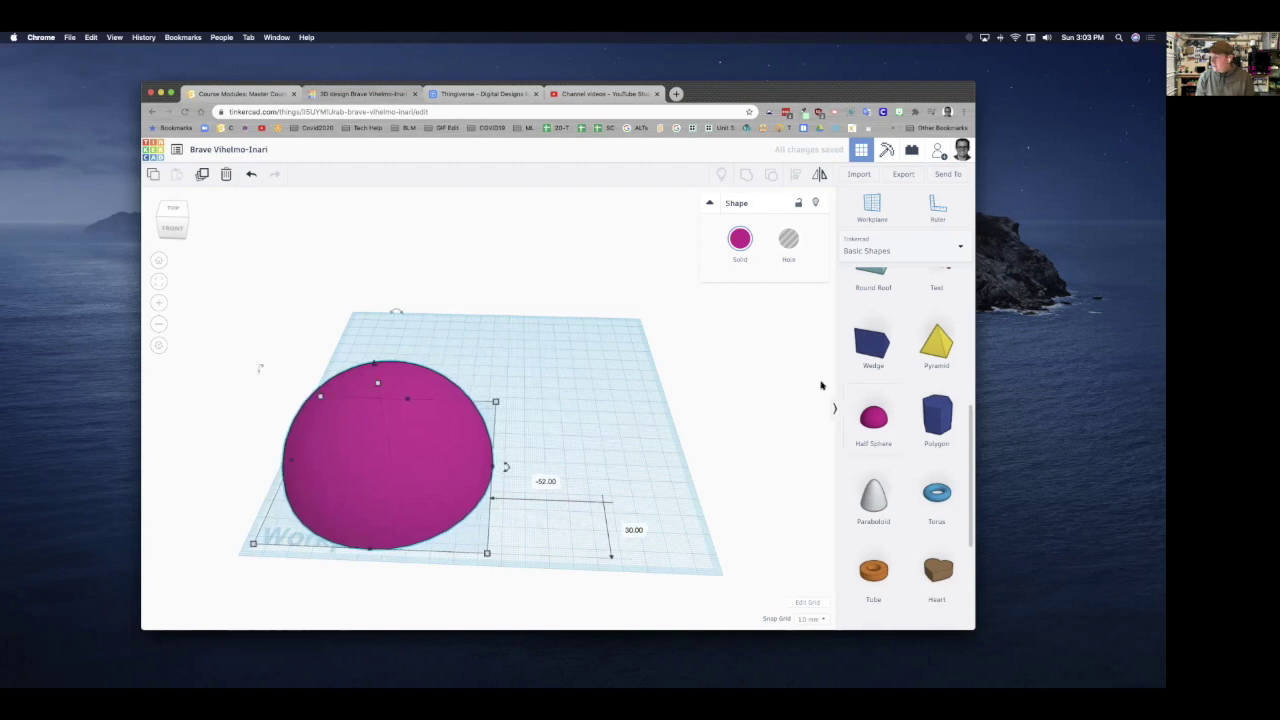
Place a cylinder beside the half sphere and raise its number of sides to give it a smoother wall.
{"action": "scroll", "coordinate": [870, 410], "scroll_direction": "up", "scroll_amount": 10}
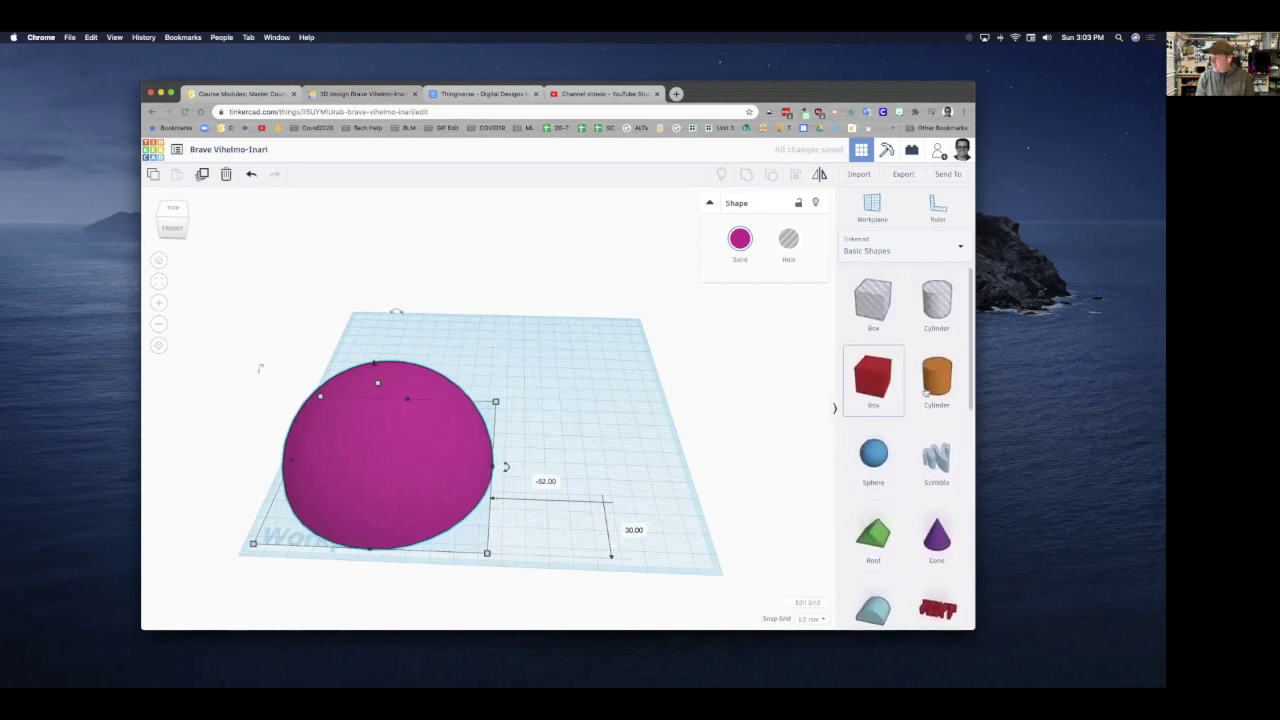
{"action": "left_click_drag", "start_coordinate": [934, 382], "coordinate": [581, 513]}
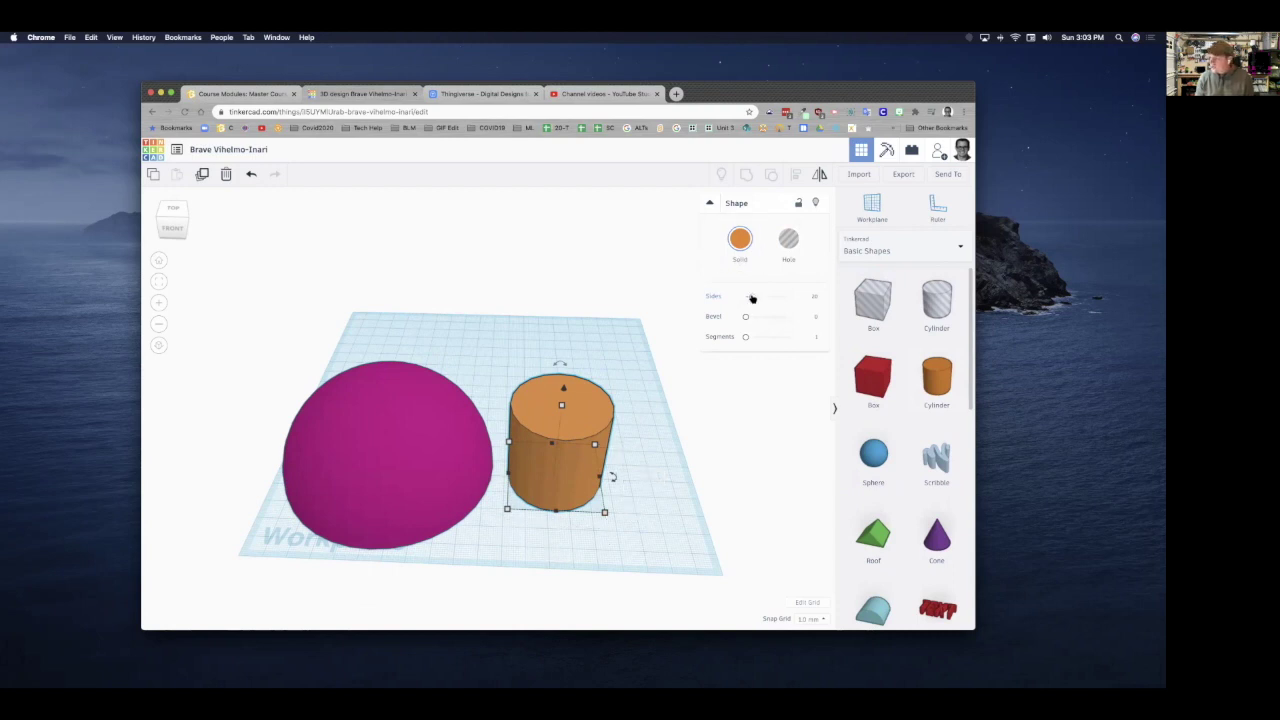
{"action": "mouse_move", "coordinate": [752, 298]}
{"action": "left_mouse_down"}
{"action": "mouse_move", "coordinate": [768, 298]}
{"action": "mouse_move", "coordinate": [746, 298]}
{"action": "left_mouse_up"}
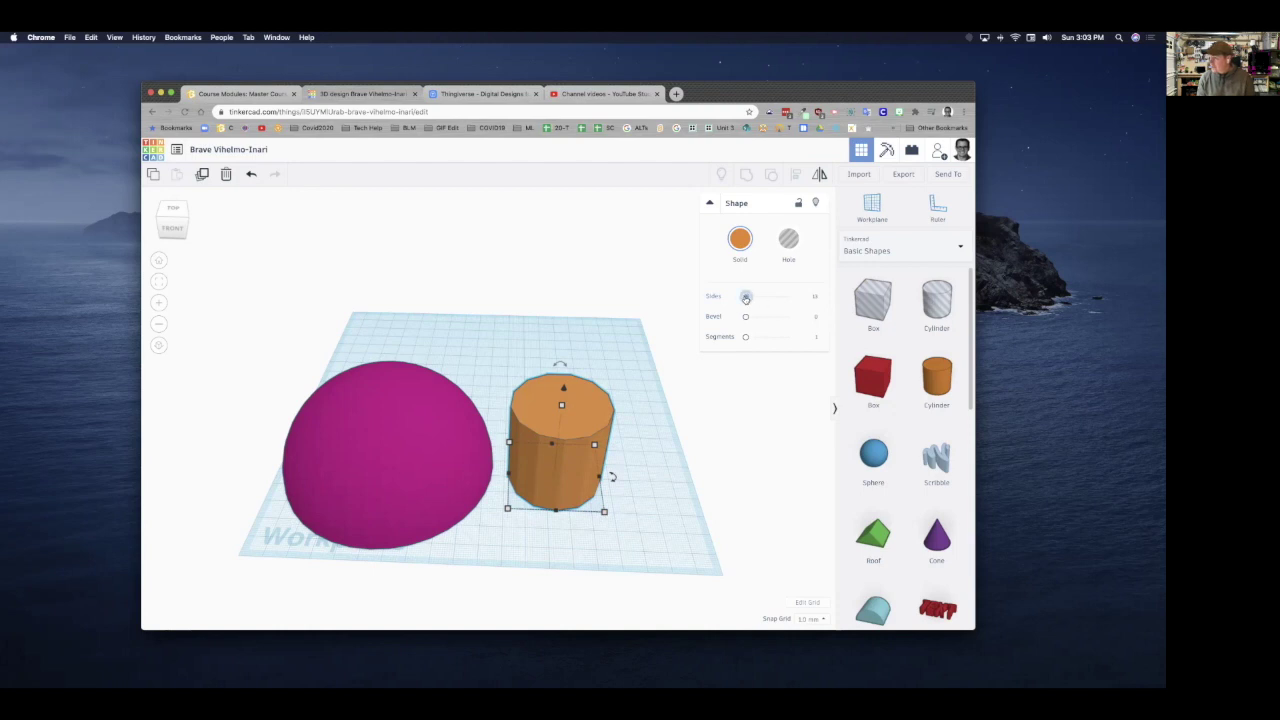
{"action": "left_click_drag", "start_coordinate": [745, 298], "coordinate": [773, 298]}
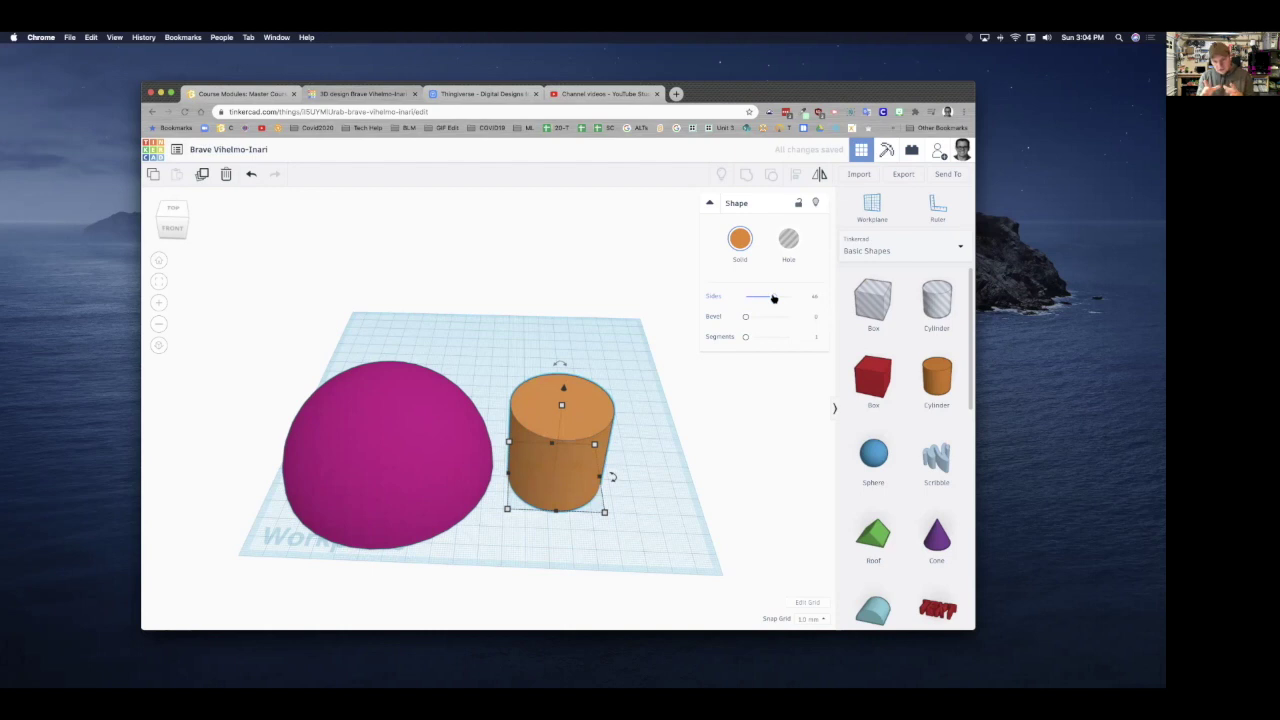
Move the cylinder over the top of the half sphere and raise it to 31 mm above the workplane.
{"action": "left_click_drag", "start_coordinate": [597, 436], "coordinate": [400, 350]}
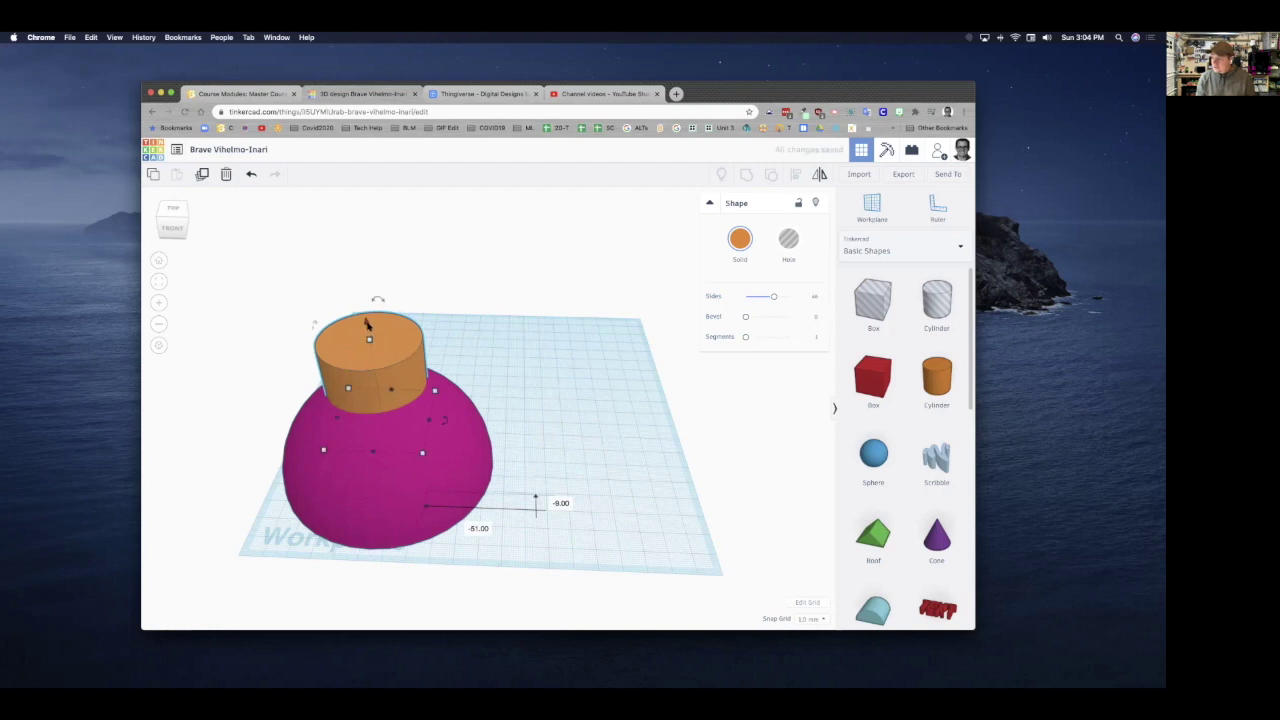
{"action": "left_click_drag", "start_coordinate": [367, 323], "coordinate": [364, 307]}
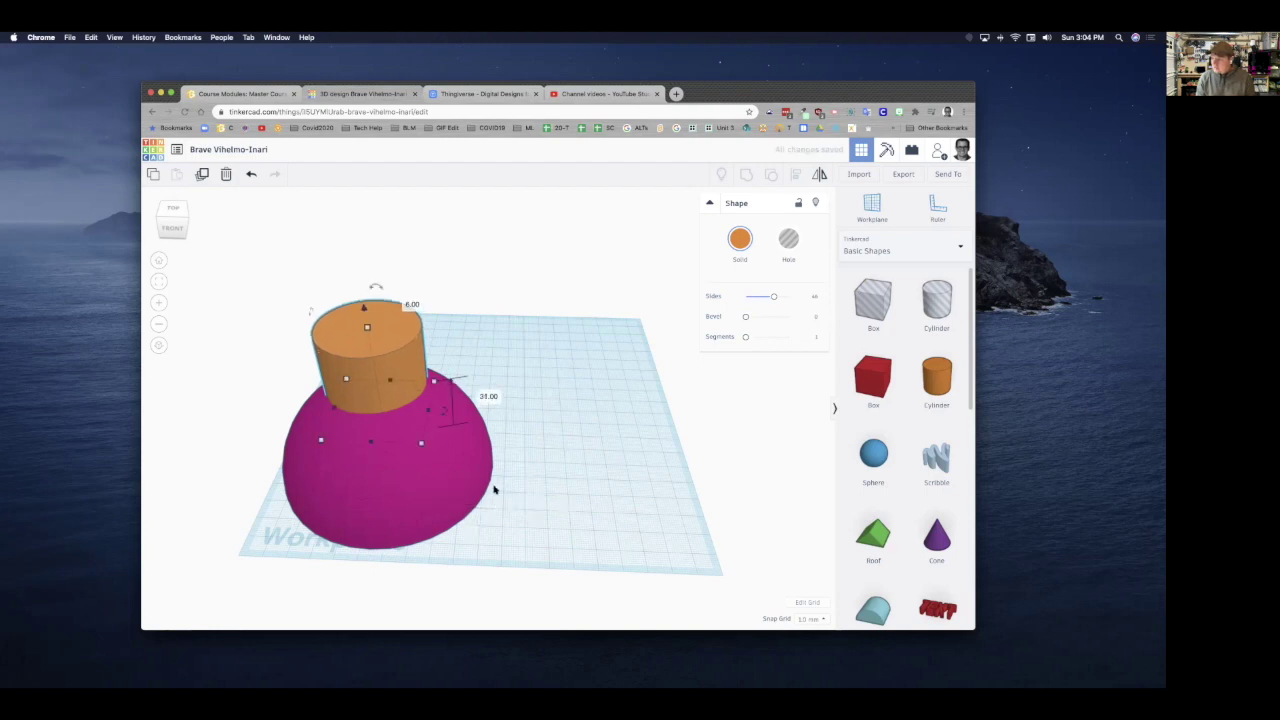
Align the cylinder and half sphere so they are centred on each other along both horizontal axes.
{"action": "right_click_drag", "start_coordinate": [494, 489], "coordinate": [291, 486]}
{"action": "left_click_drag", "start_coordinate": [260, 369], "coordinate": [471, 507]}
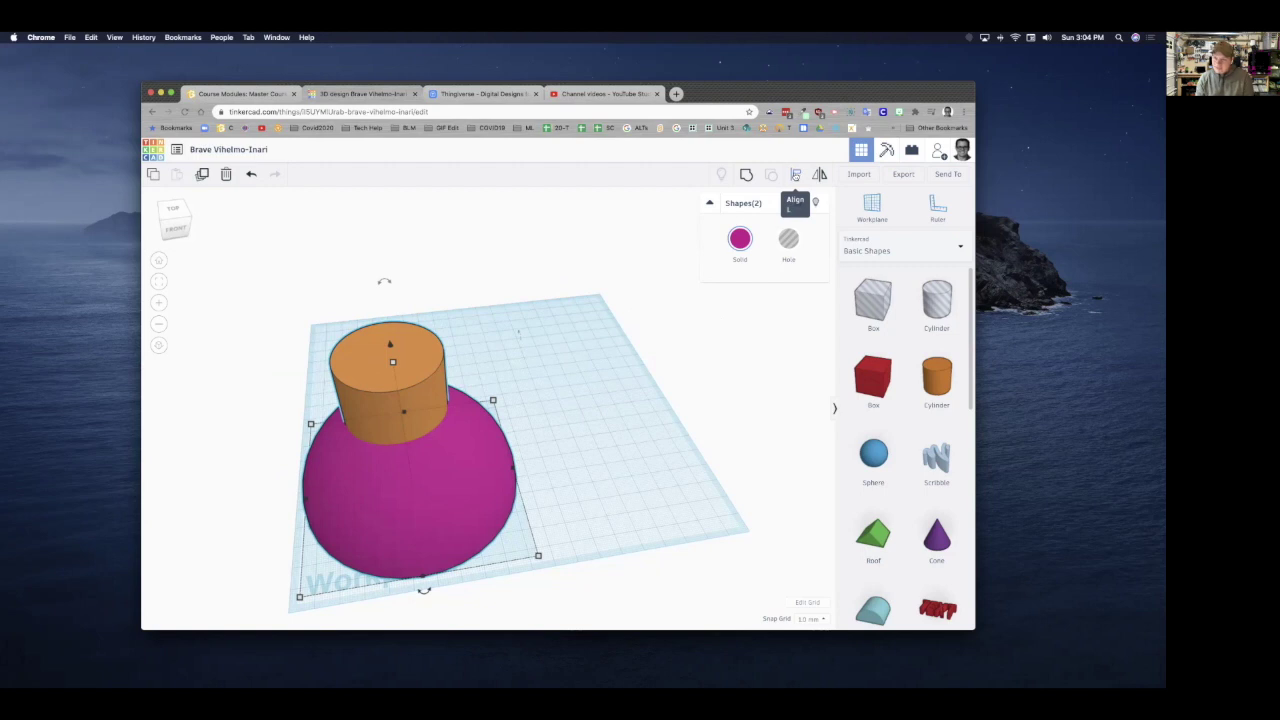
{"action": "left_click", "coordinate": [795, 176]}
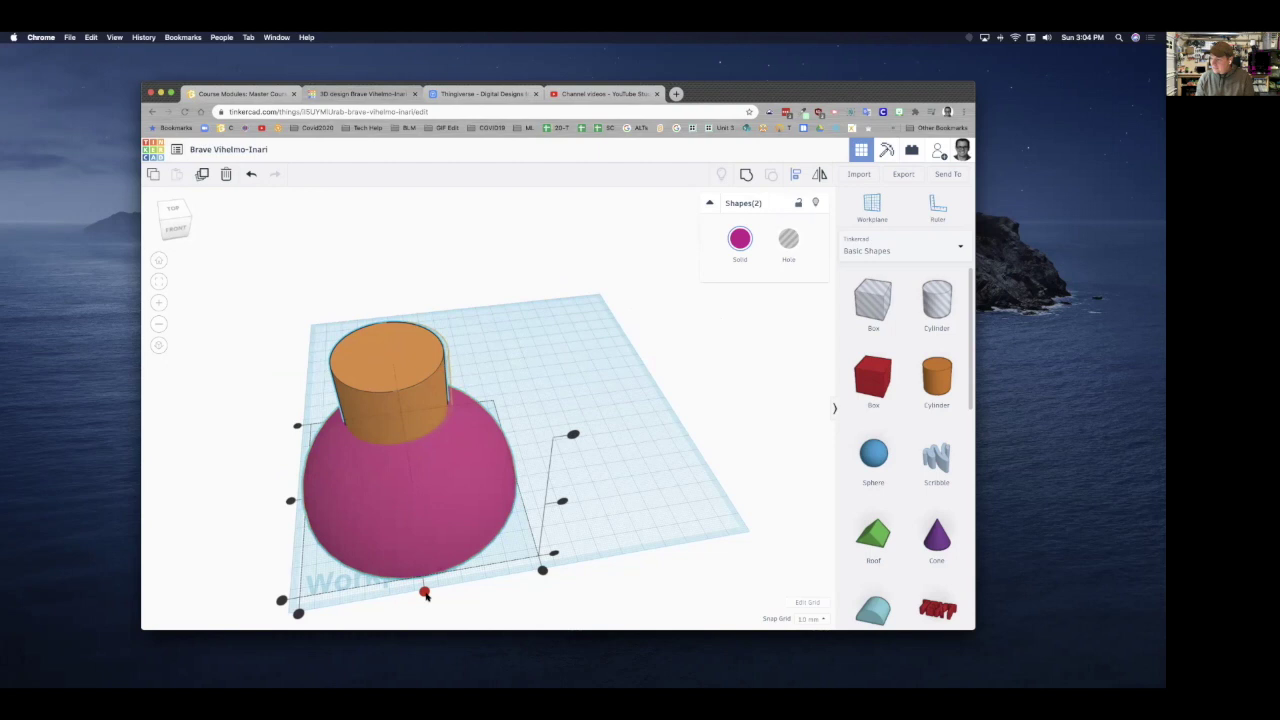
{"action": "left_click", "coordinate": [297, 614]}
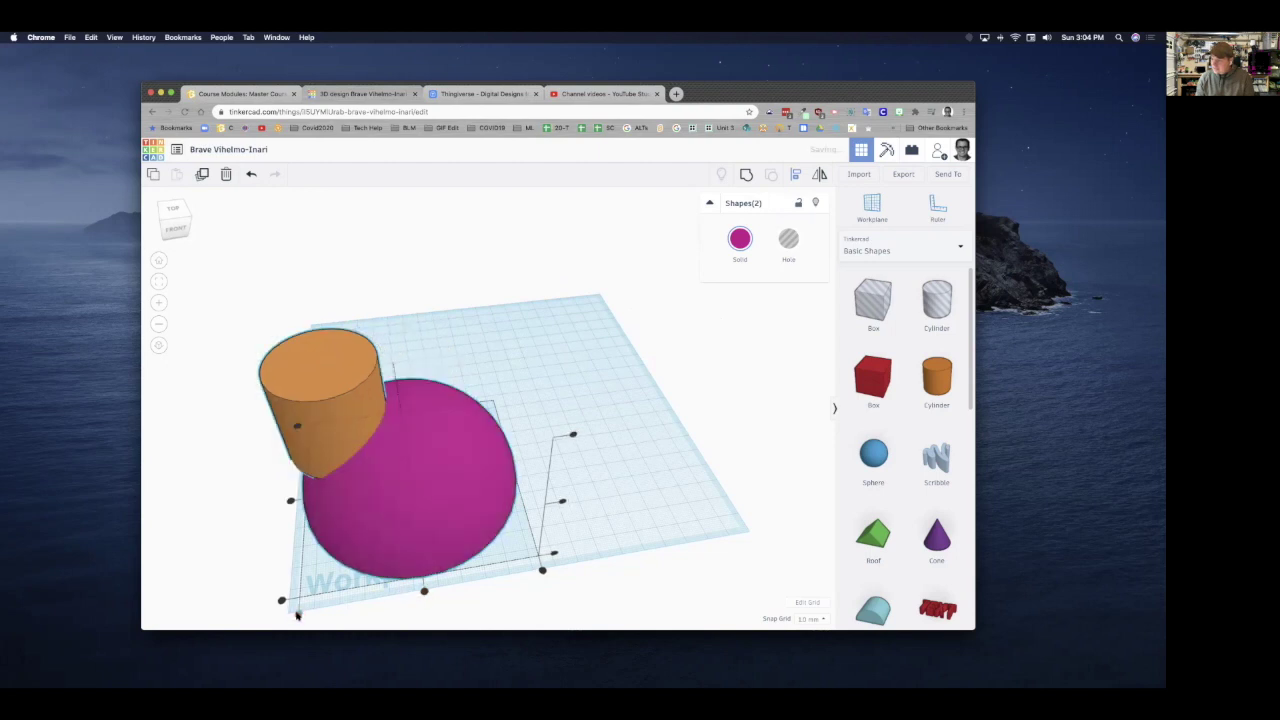
{"action": "left_click", "coordinate": [541, 571]}
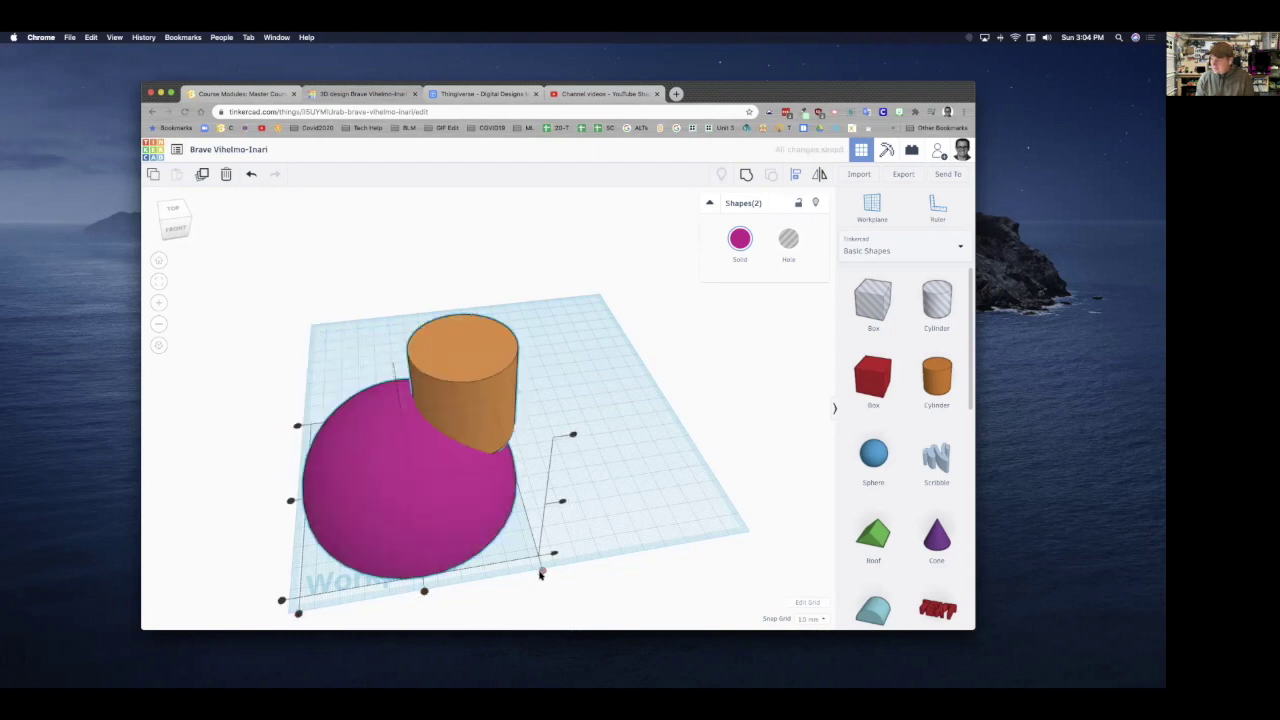
{"action": "left_click", "coordinate": [426, 592]}
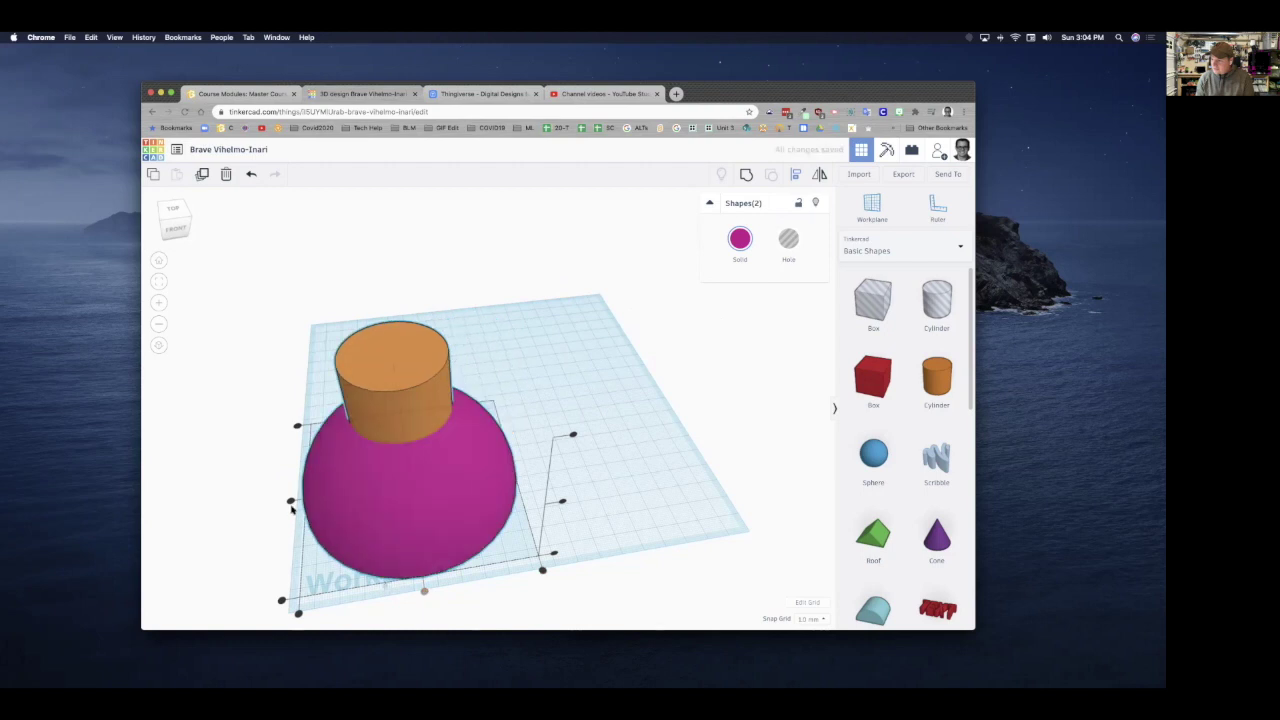
{"action": "right_click_drag", "start_coordinate": [286, 500], "coordinate": [349, 446]}
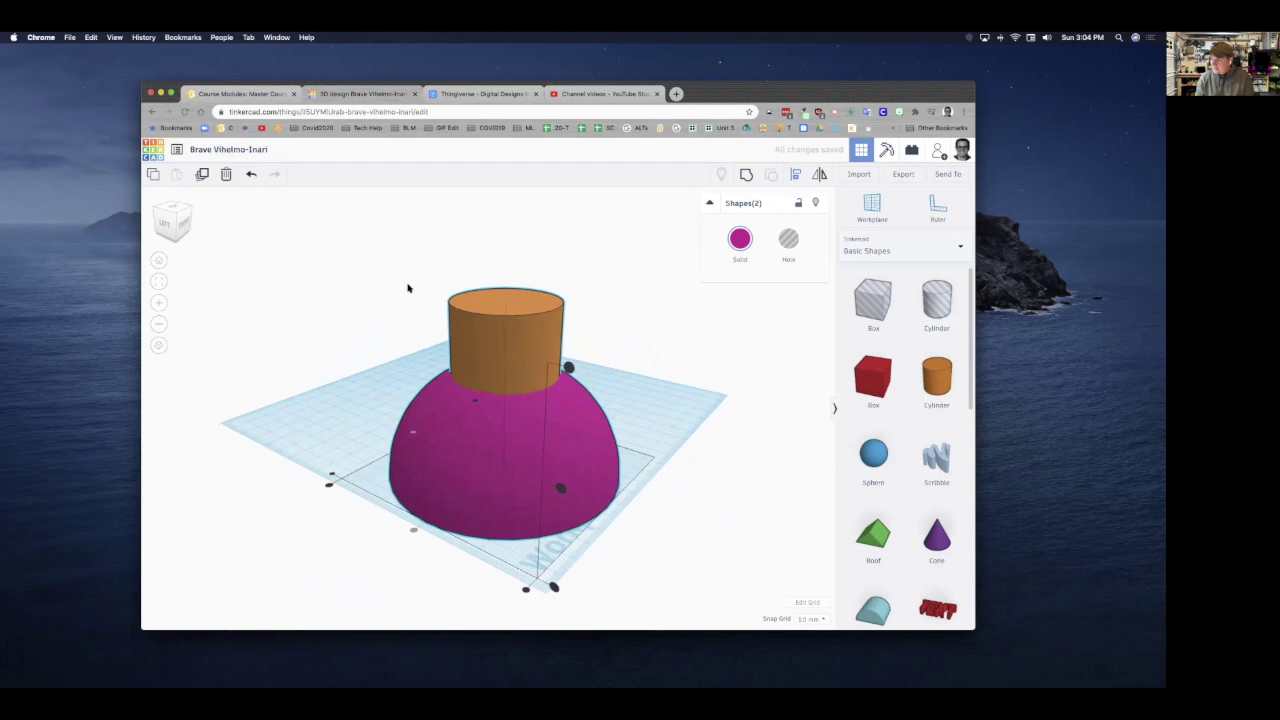
Group the cylinder and the half sphere into one lampshade shape.
{"action": "left_click_drag", "start_coordinate": [392, 309], "coordinate": [559, 446]}
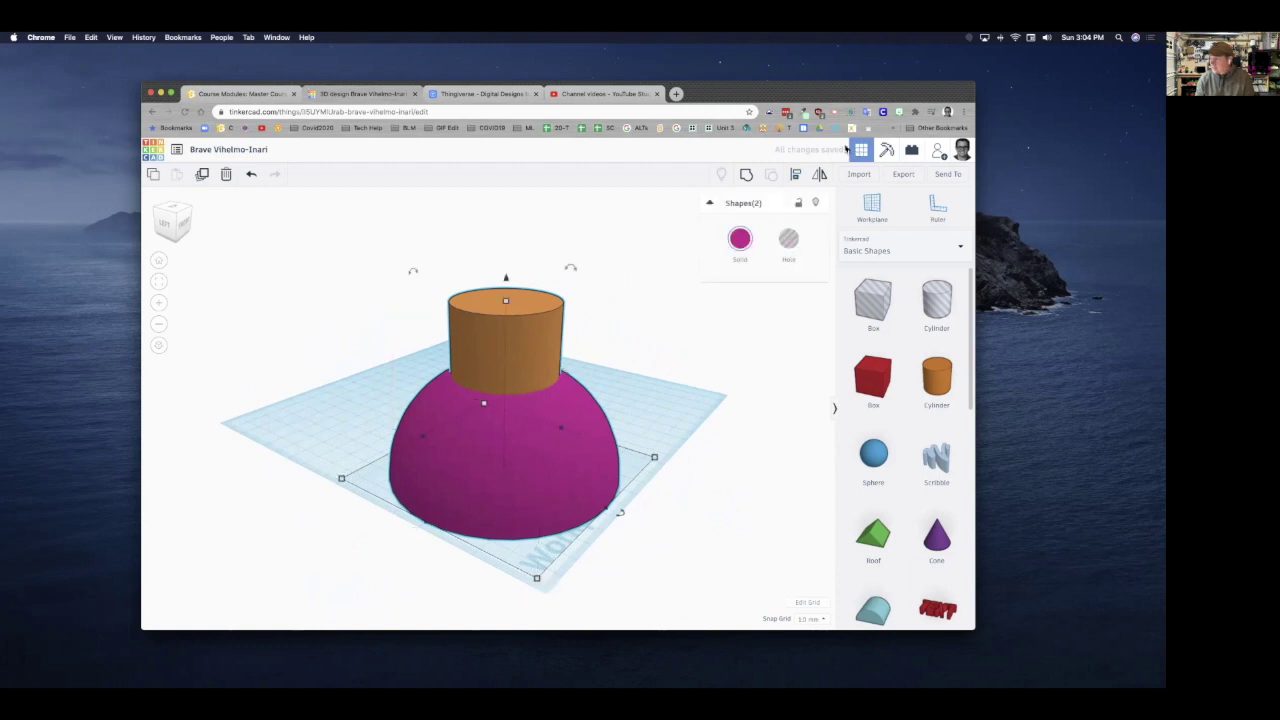
{"action": "left_click", "coordinate": [746, 176]}
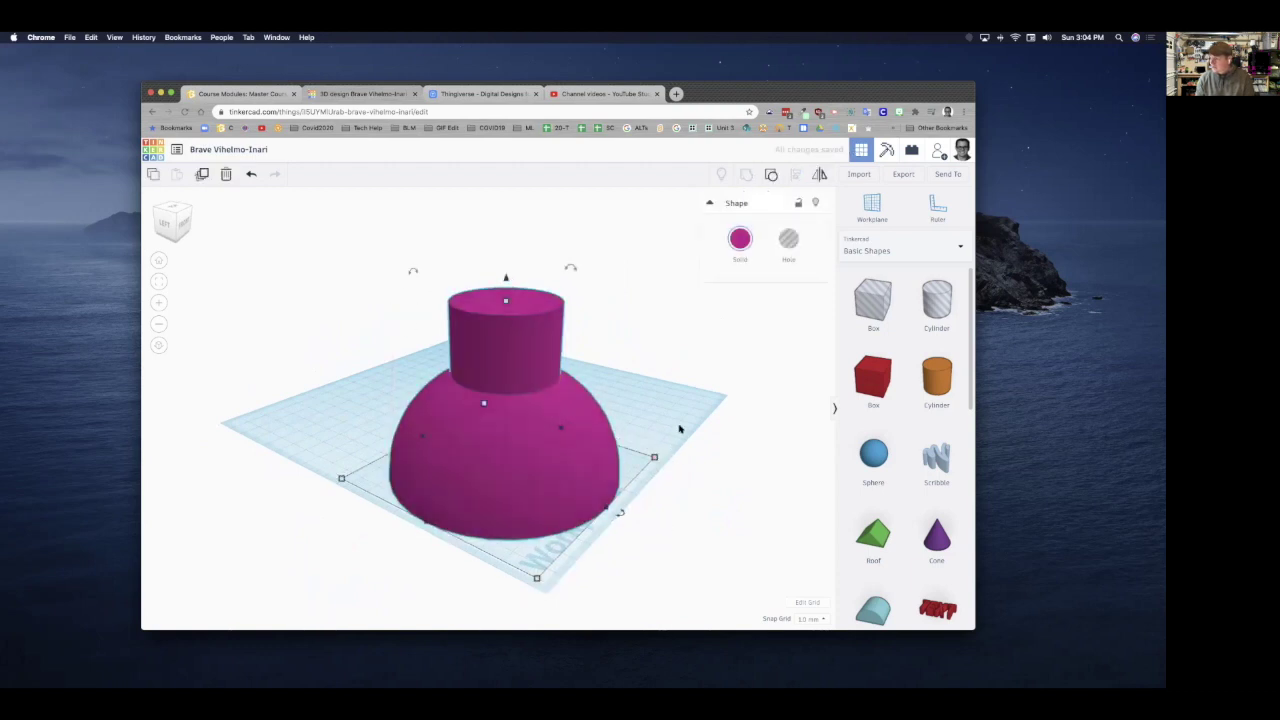
Place a sphere on the workplane beside the grouped lampshade.
{"action": "right_click_drag", "start_coordinate": [588, 463], "coordinate": [569, 460]}
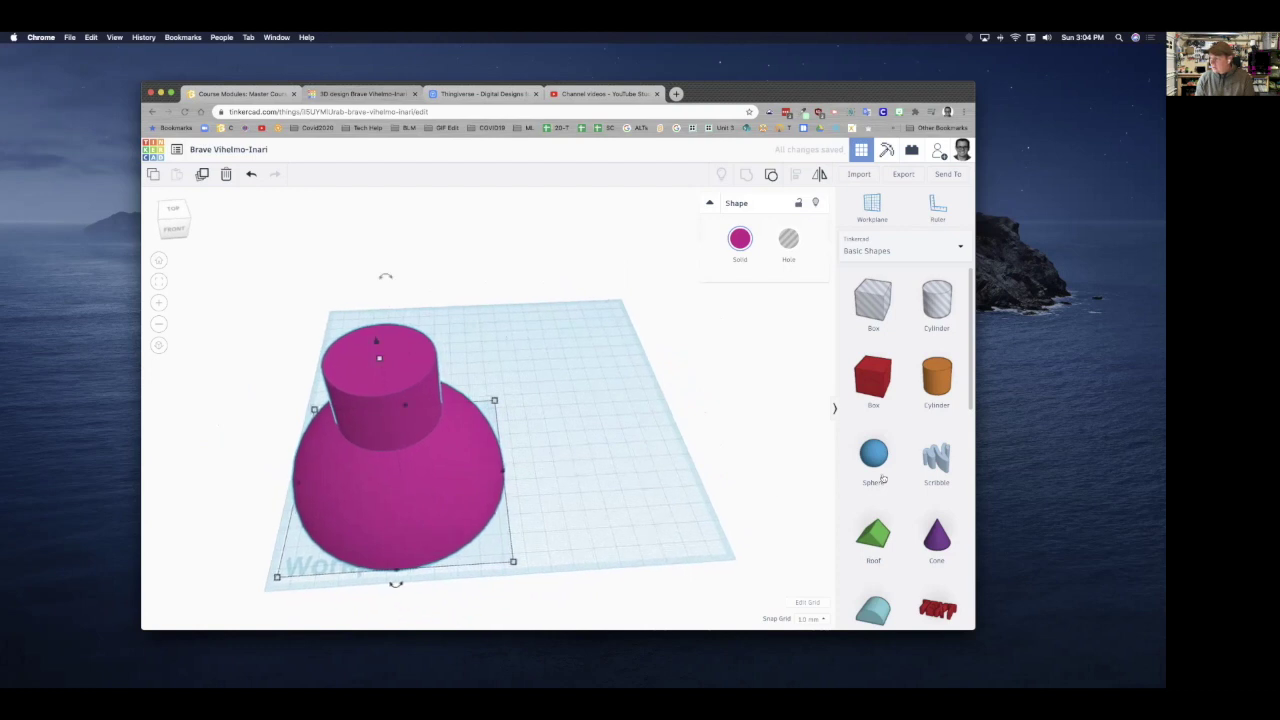
{"action": "left_click", "coordinate": [623, 506]}
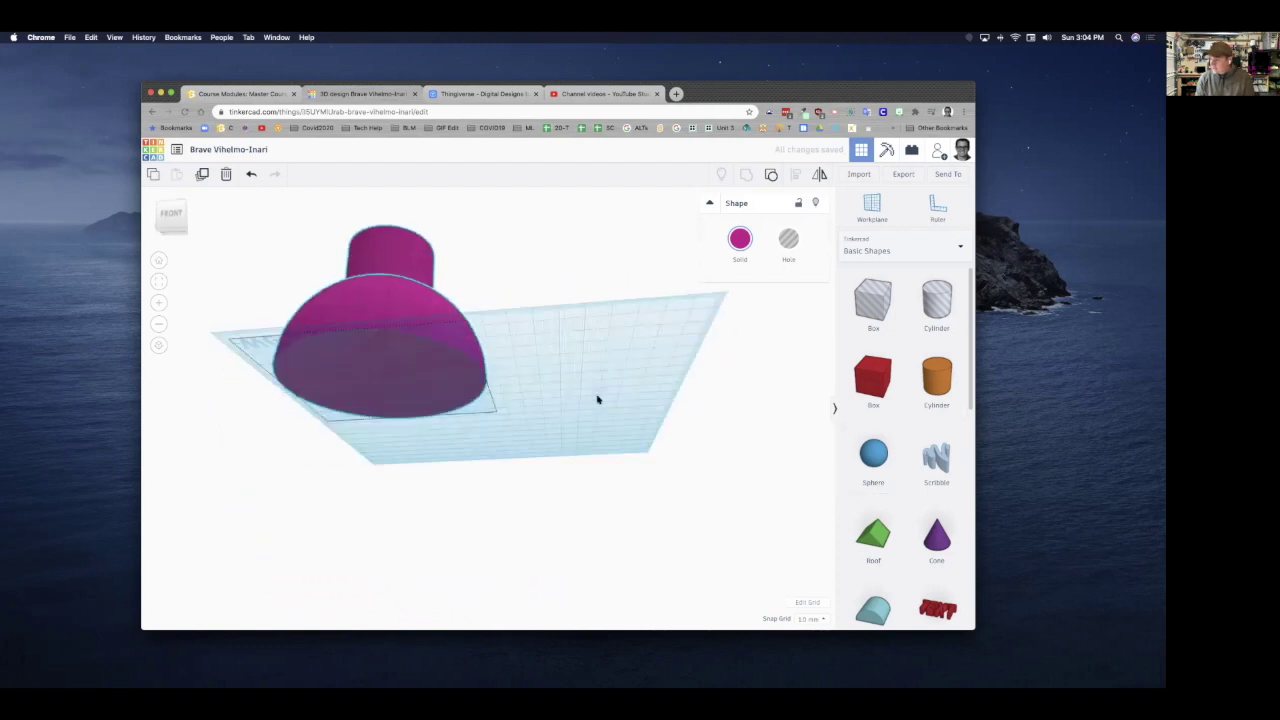
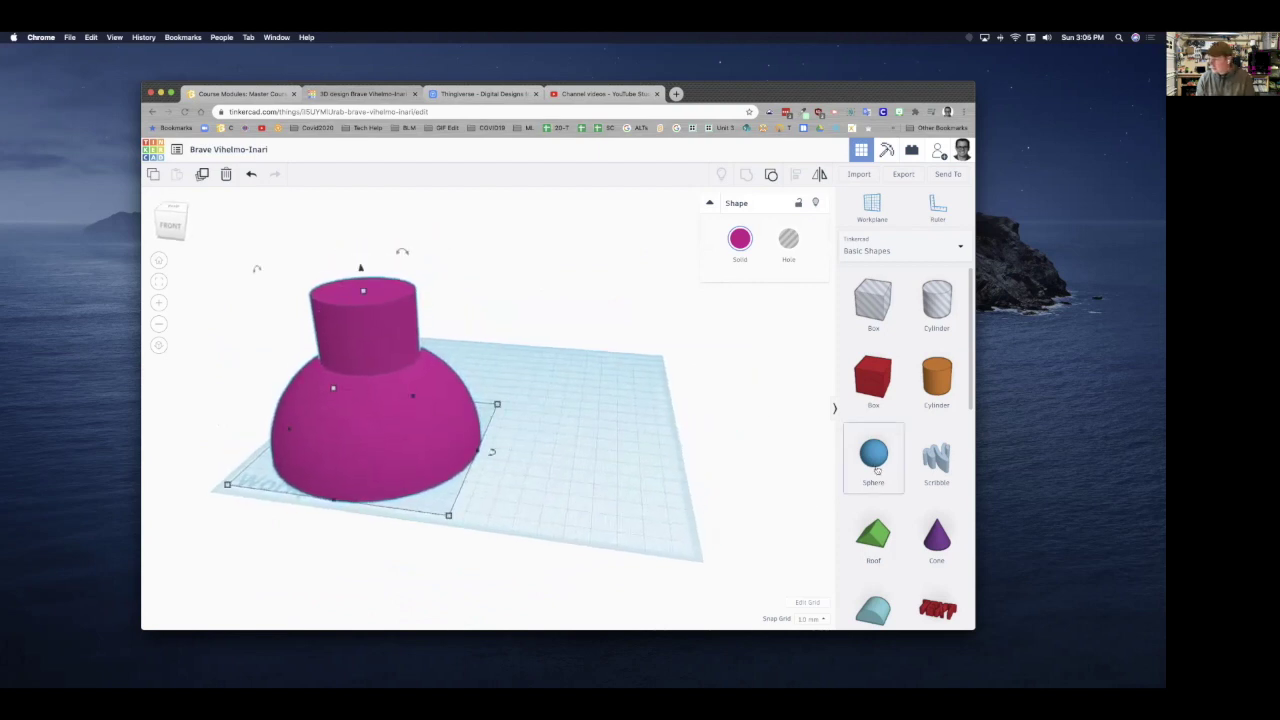
{"action": "left_click_drag", "start_coordinate": [877, 468], "coordinate": [529, 425]}
{"action": "left_click", "coordinate": [428, 473]}
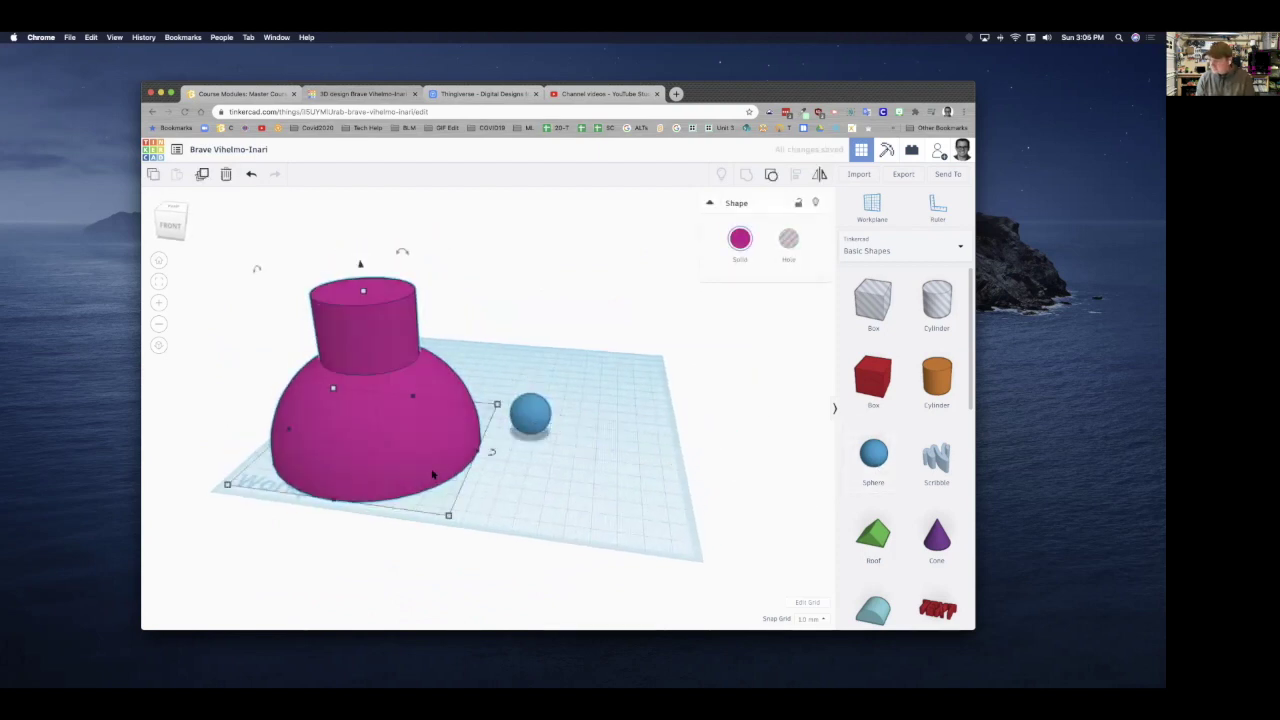
Move the small sphere on the workplane farther away from the grouped lampshade.
{"action": "mouse_move", "coordinate": [448, 518]}
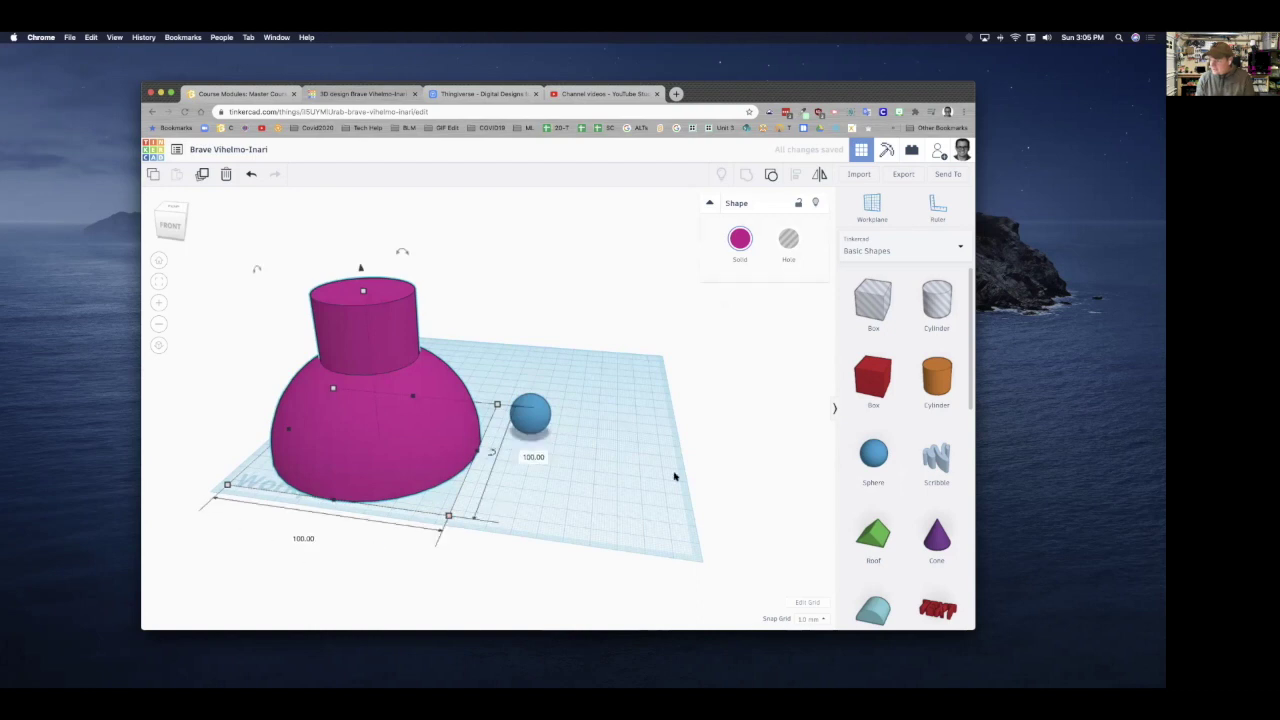
{"action": "left_click_drag", "start_coordinate": [542, 428], "coordinate": [585, 425]}
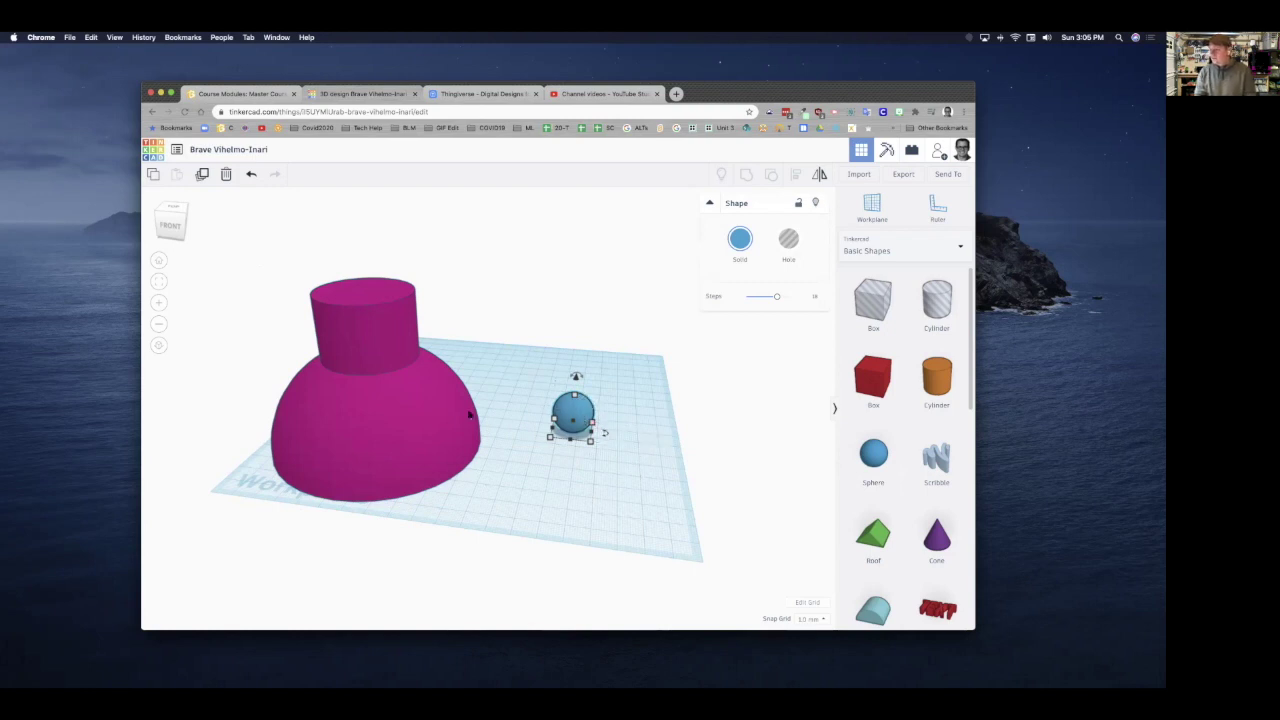
{"action": "mouse_move", "coordinate": [483, 545]}
{"action": "right_mouse_down"}
{"action": "mouse_move", "coordinate": [483, 446]}
{"action": "mouse_move", "coordinate": [493, 545]}
{"action": "right_mouse_up"}
Set the sphere's width, length and height to 98 mm each.
{"action": "left_click", "coordinate": [580, 415]}
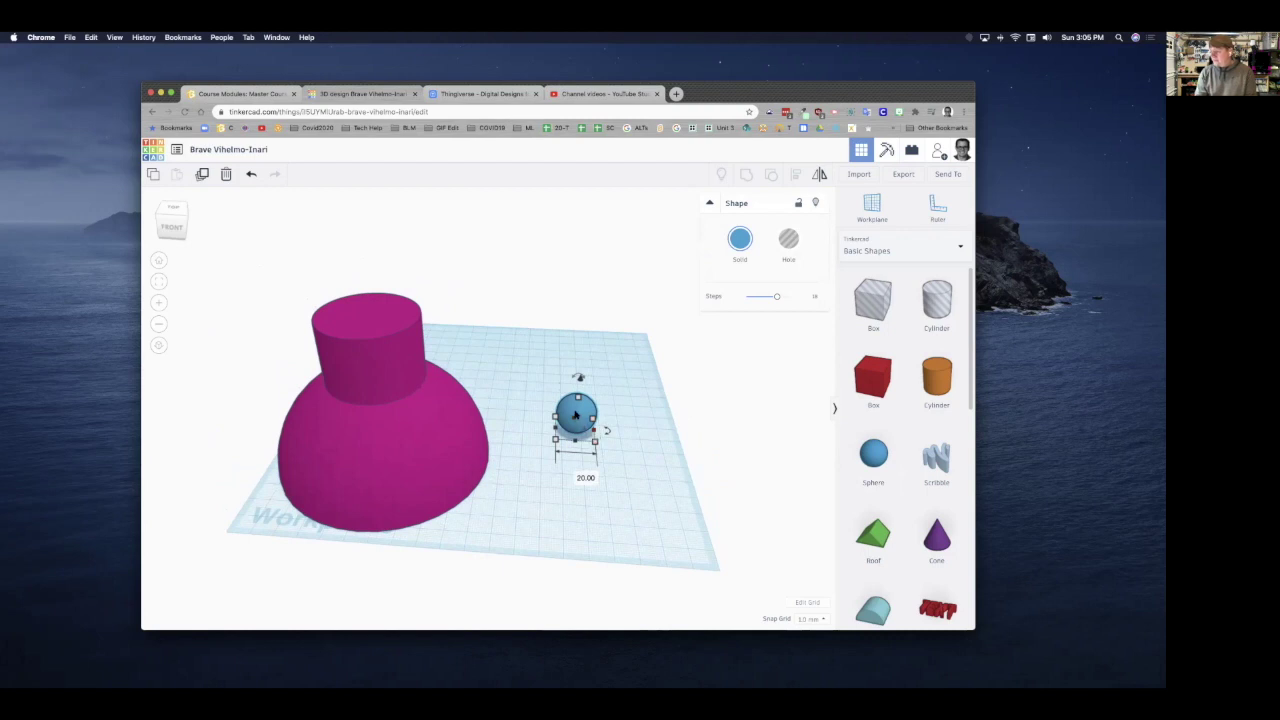
{"action": "left_click", "coordinate": [576, 473]}
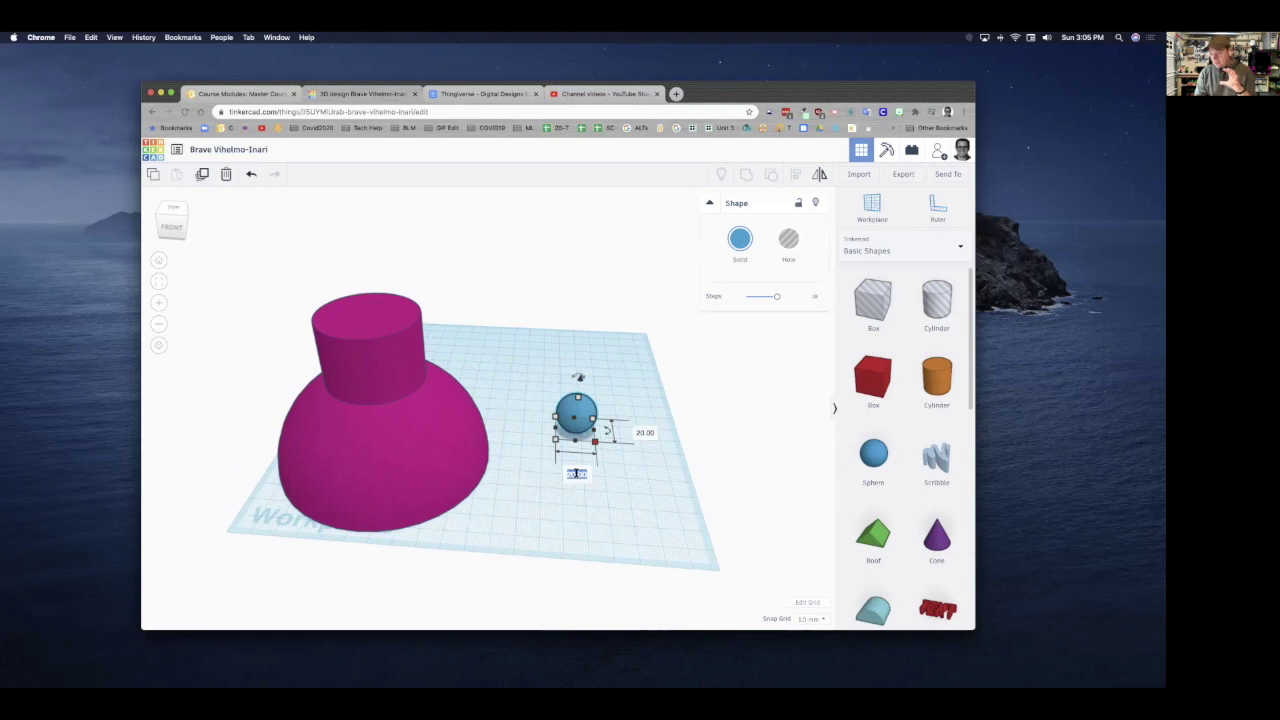
{"action": "key", "text": "Return"}
{"action": "left_click", "coordinate": [577, 473]}
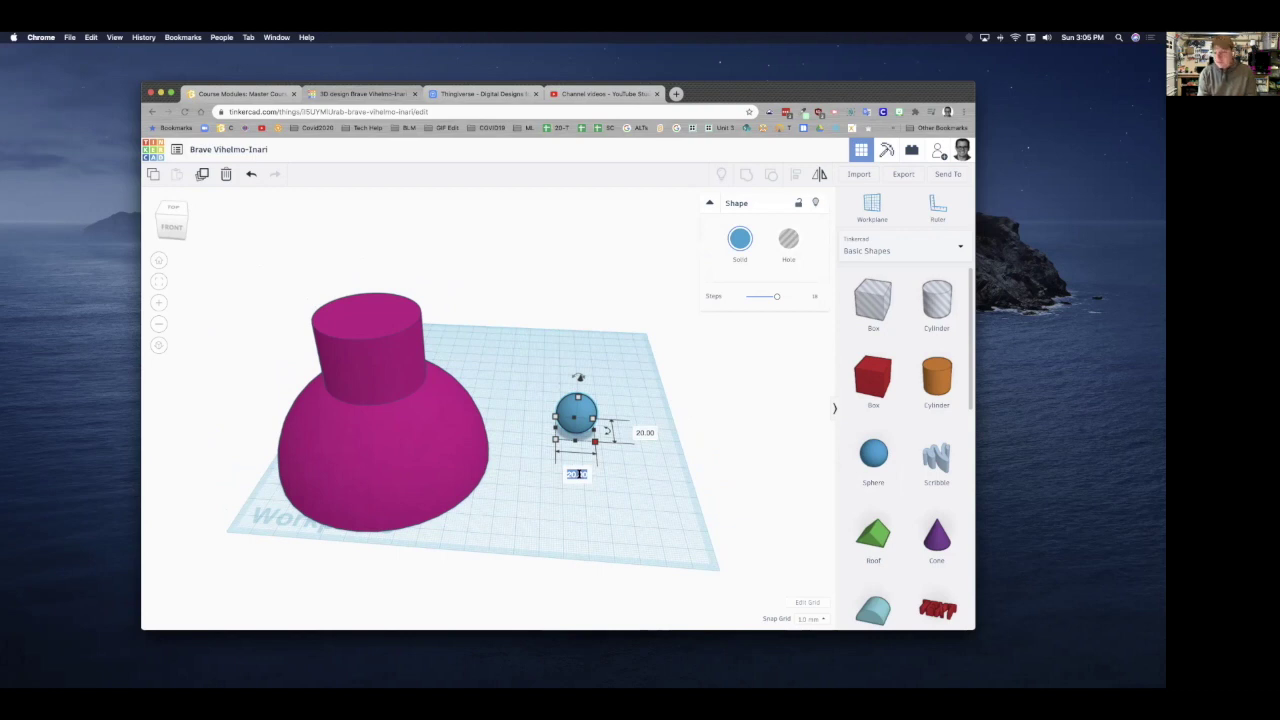
{"action": "type", "text": "98"}
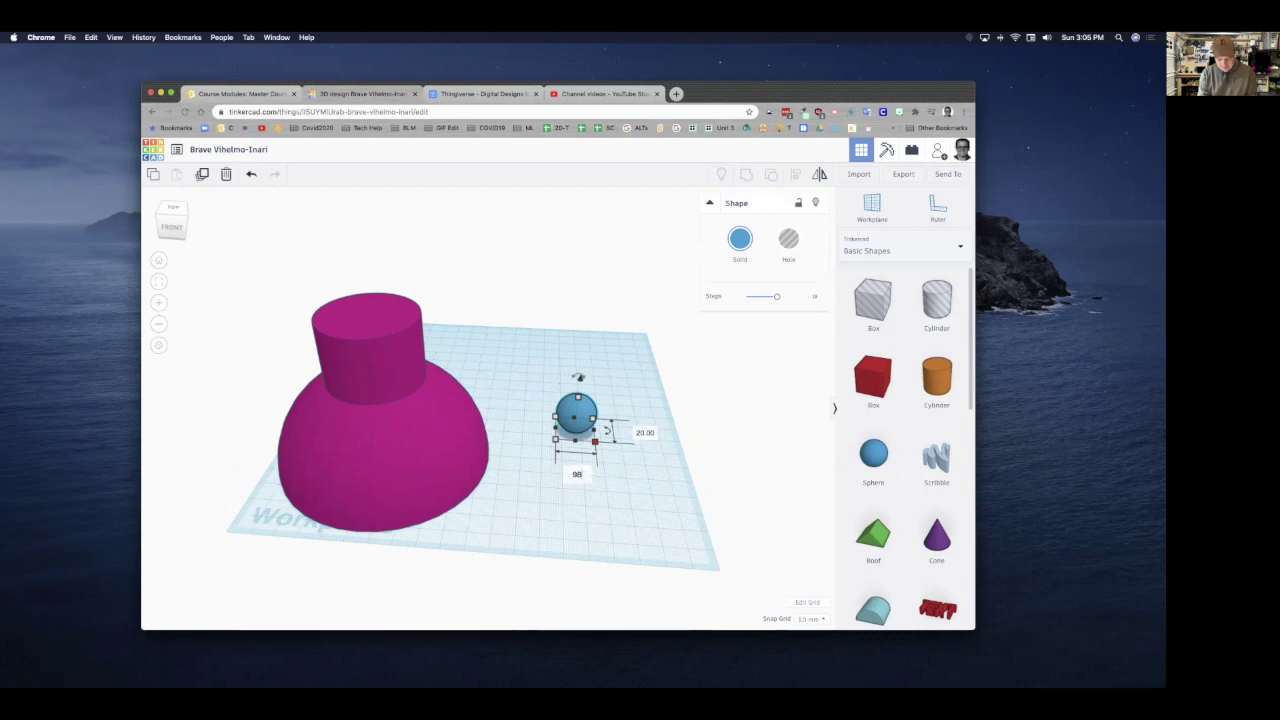
{"action": "key", "text": "Tab"}
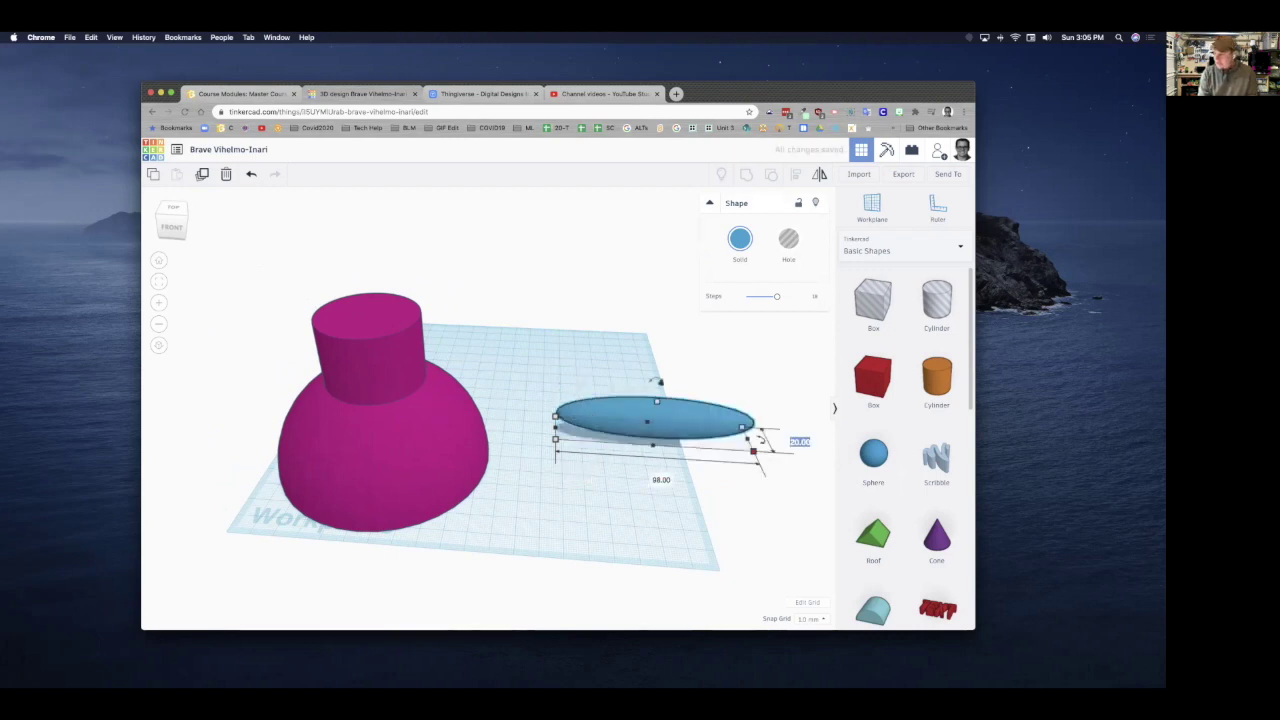
{"action": "type", "text": "98"}
{"action": "key", "text": "Return"}
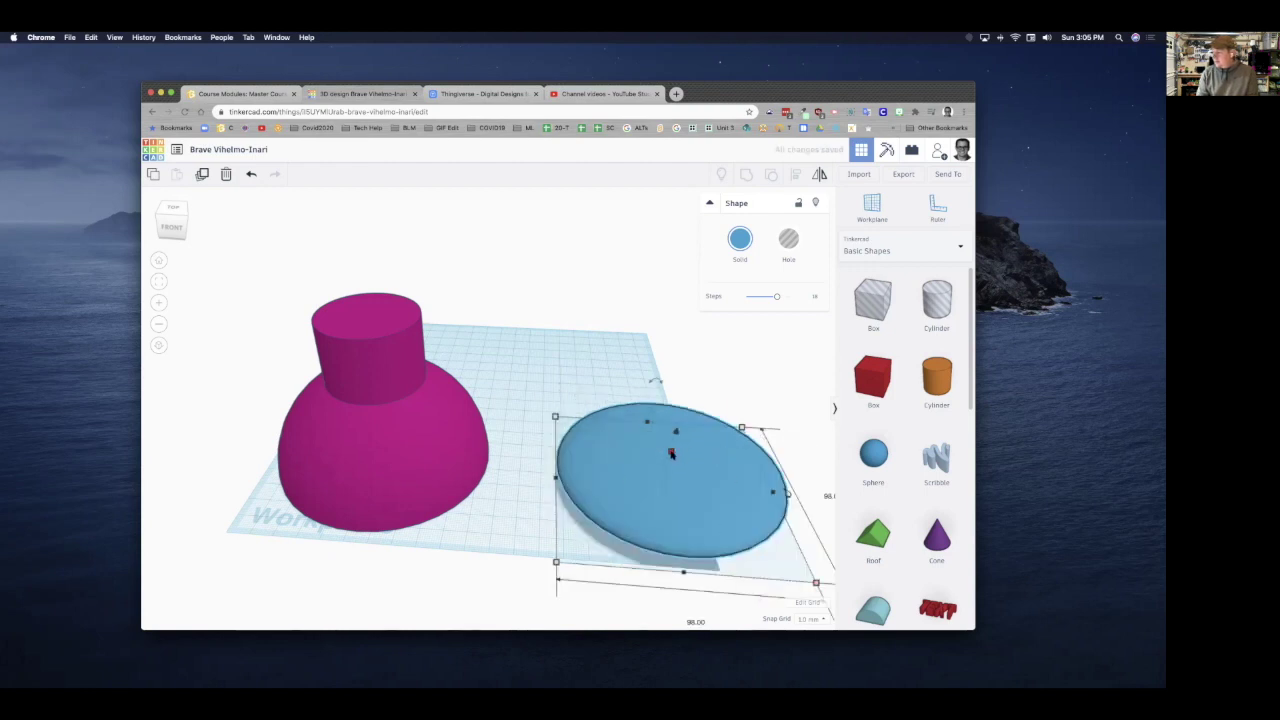
{"action": "left_click", "coordinate": [720, 469]}
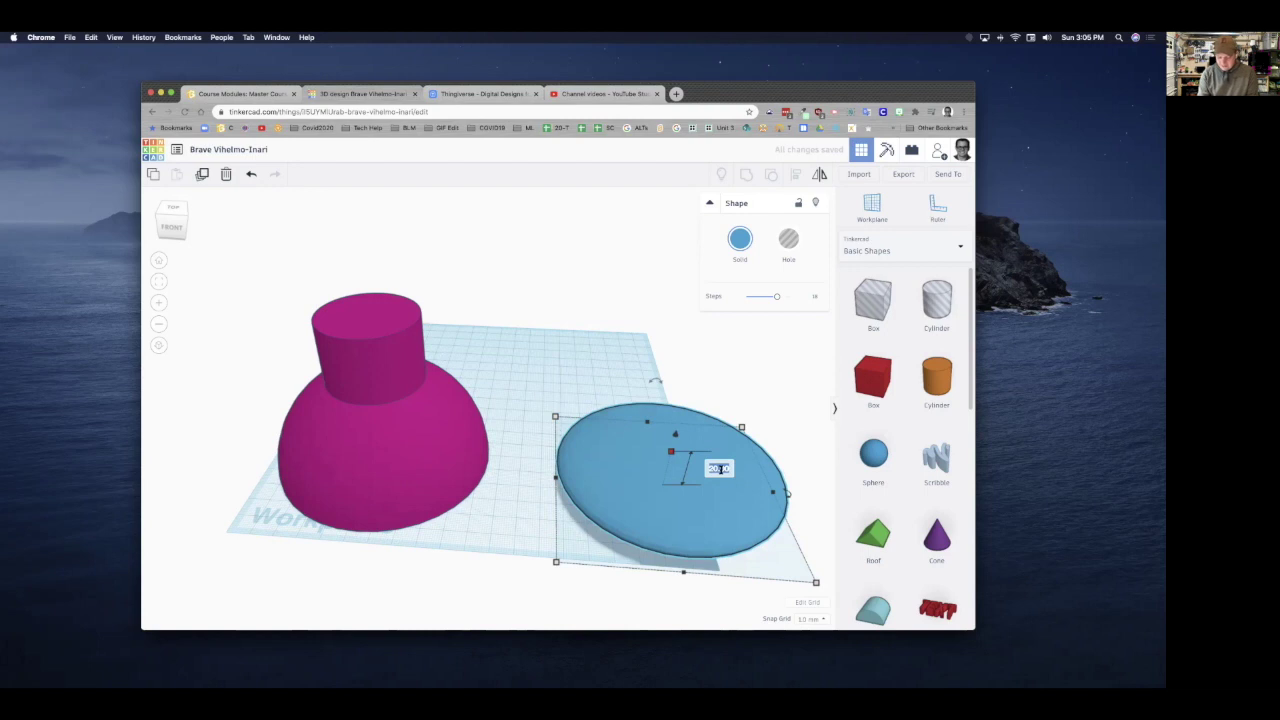
{"action": "type", "text": "98"}
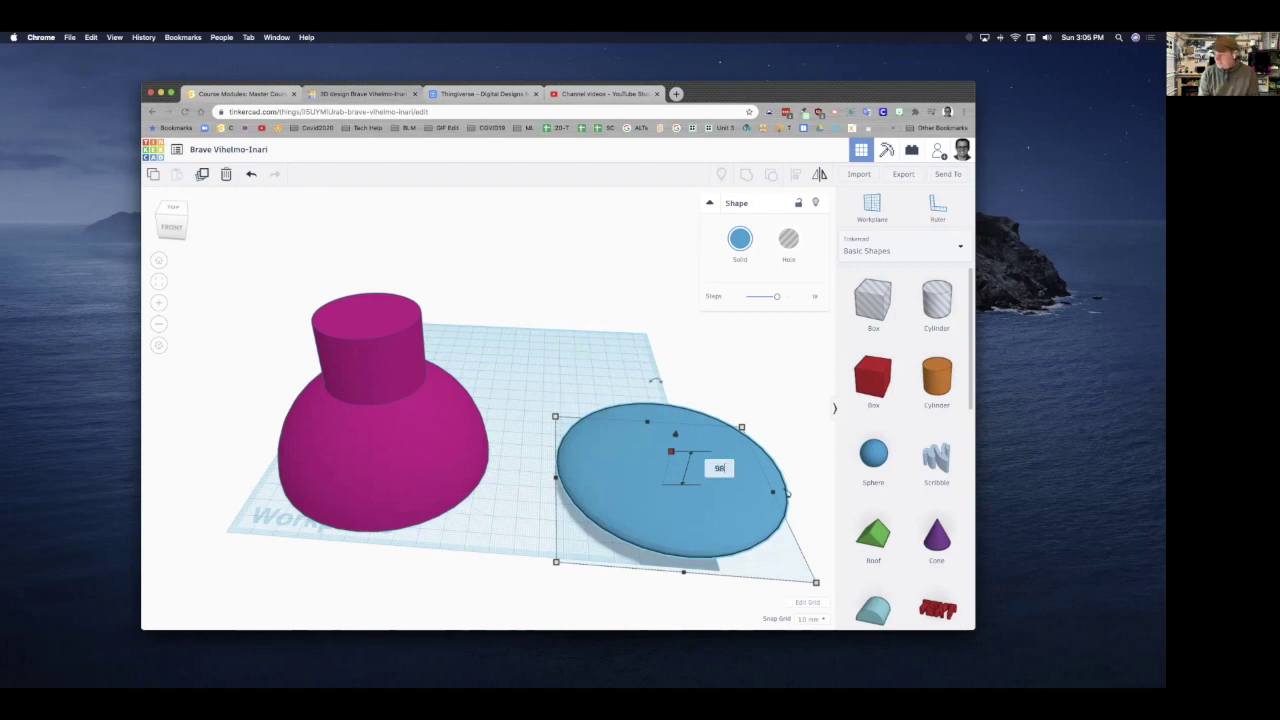
{"action": "key", "text": "Return"}
Turn the 98 mm sphere into a hole and move it so that it partly overlaps the lampshade.
{"action": "scroll", "coordinate": [726, 449], "scroll_direction": "down", "scroll_amount": 5}
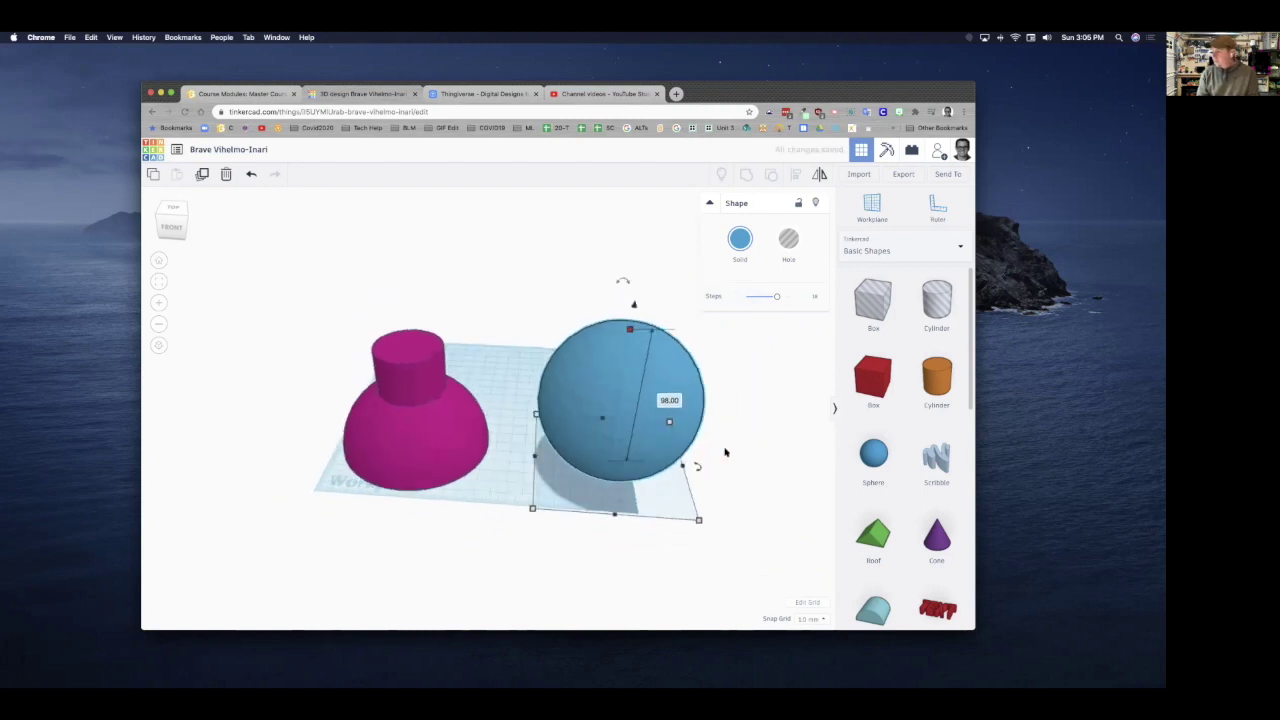
{"action": "mouse_move", "coordinate": [666, 489]}
{"action": "right_mouse_down"}
{"action": "mouse_move", "coordinate": [505, 538]}
{"action": "mouse_move", "coordinate": [669, 509]}
{"action": "right_mouse_up"}
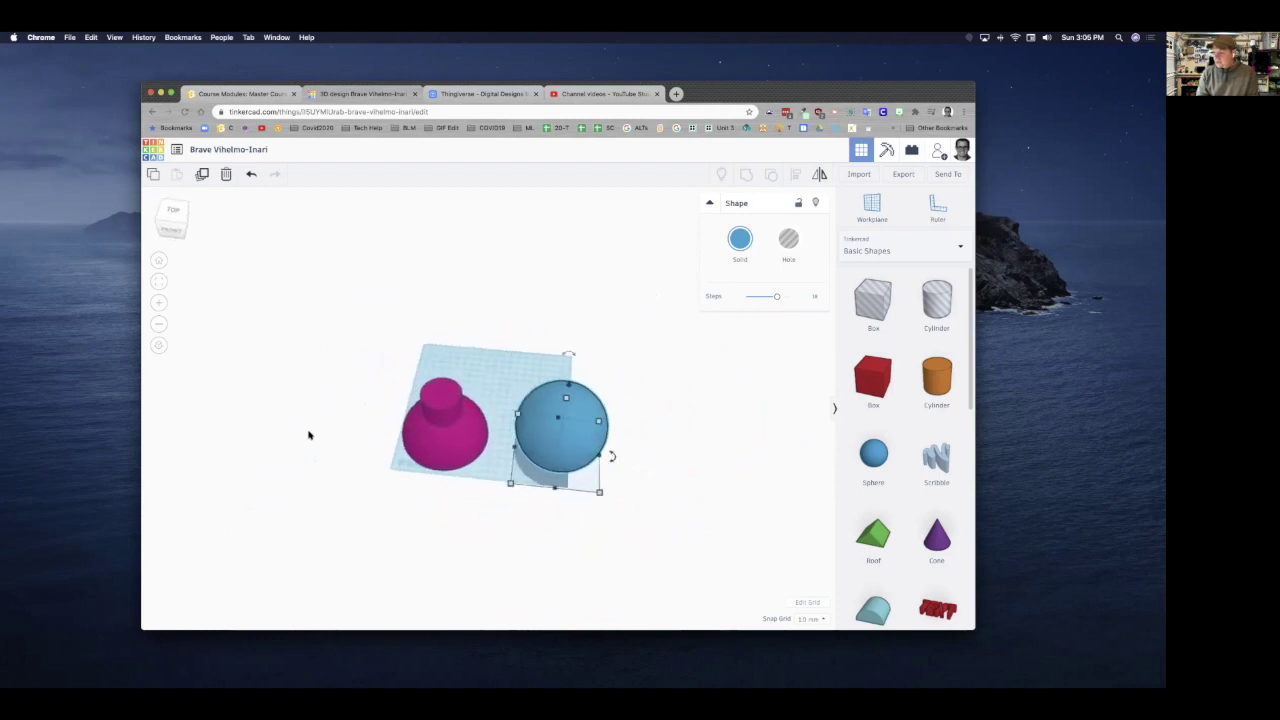
{"action": "left_click", "coordinate": [459, 457]}
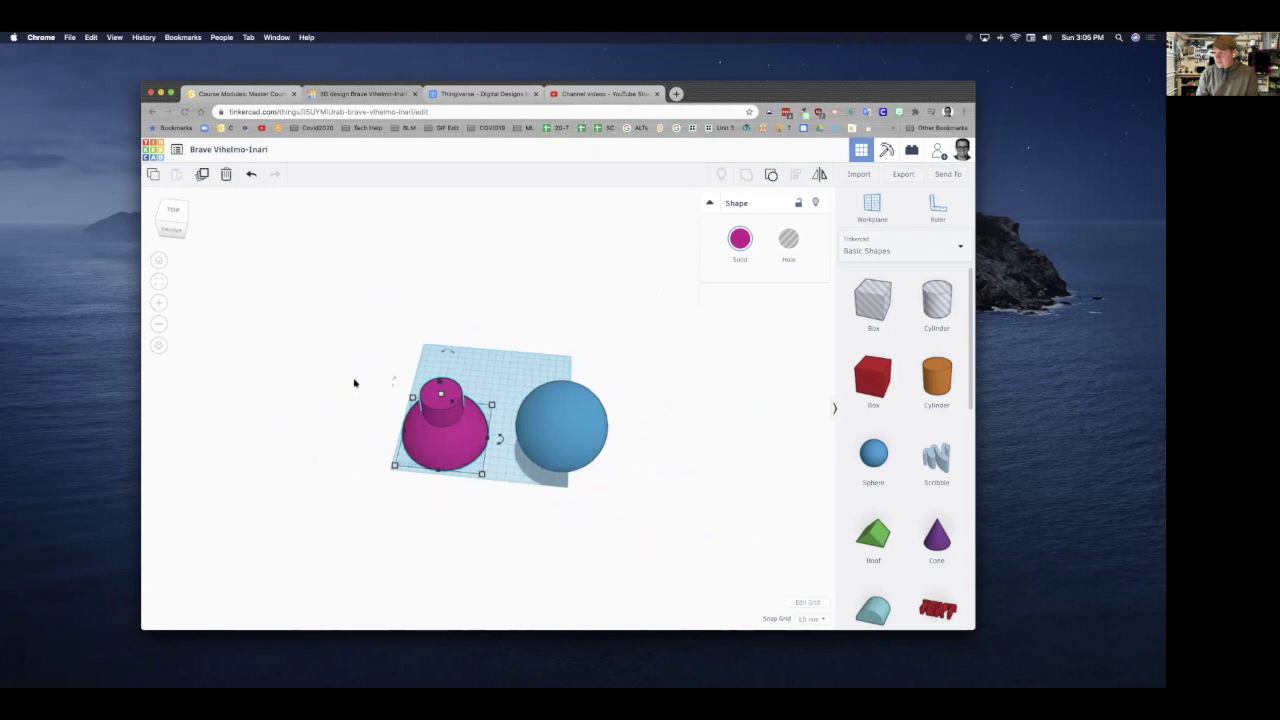
{"action": "left_click_drag", "start_coordinate": [347, 366], "coordinate": [616, 514]}
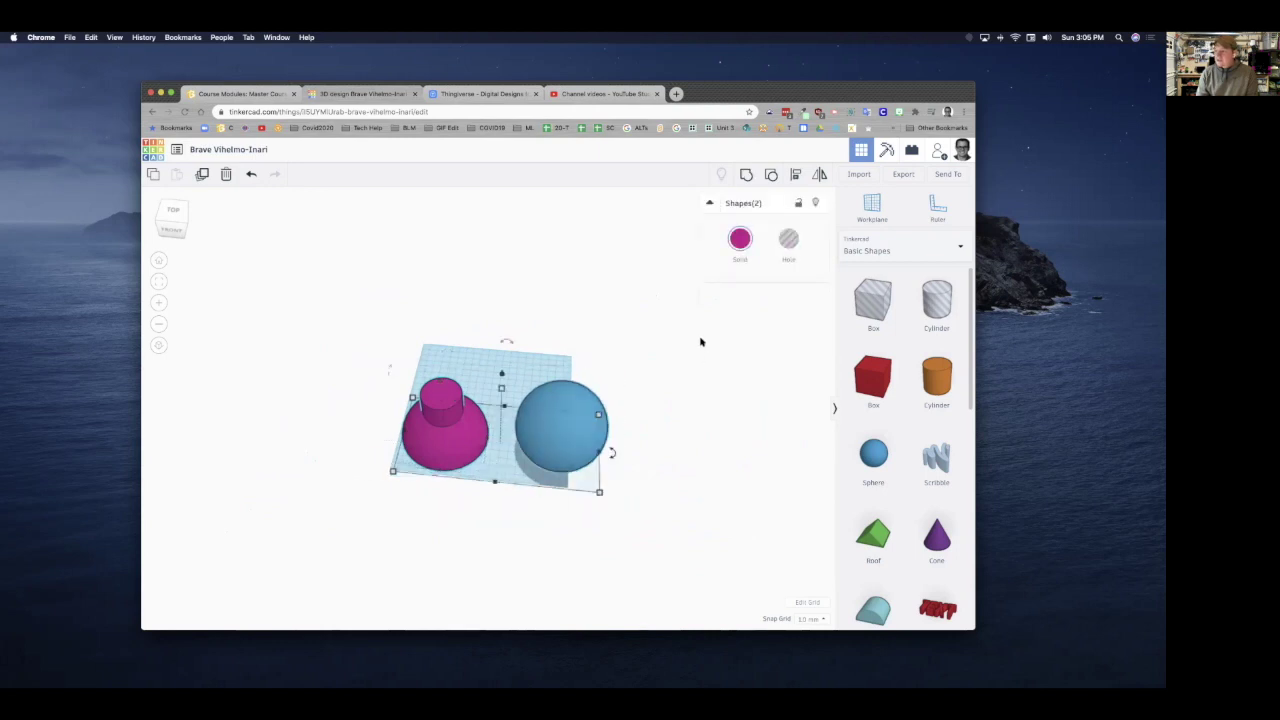
{"action": "left_click", "coordinate": [632, 428]}
{"action": "left_click", "coordinate": [570, 403]}
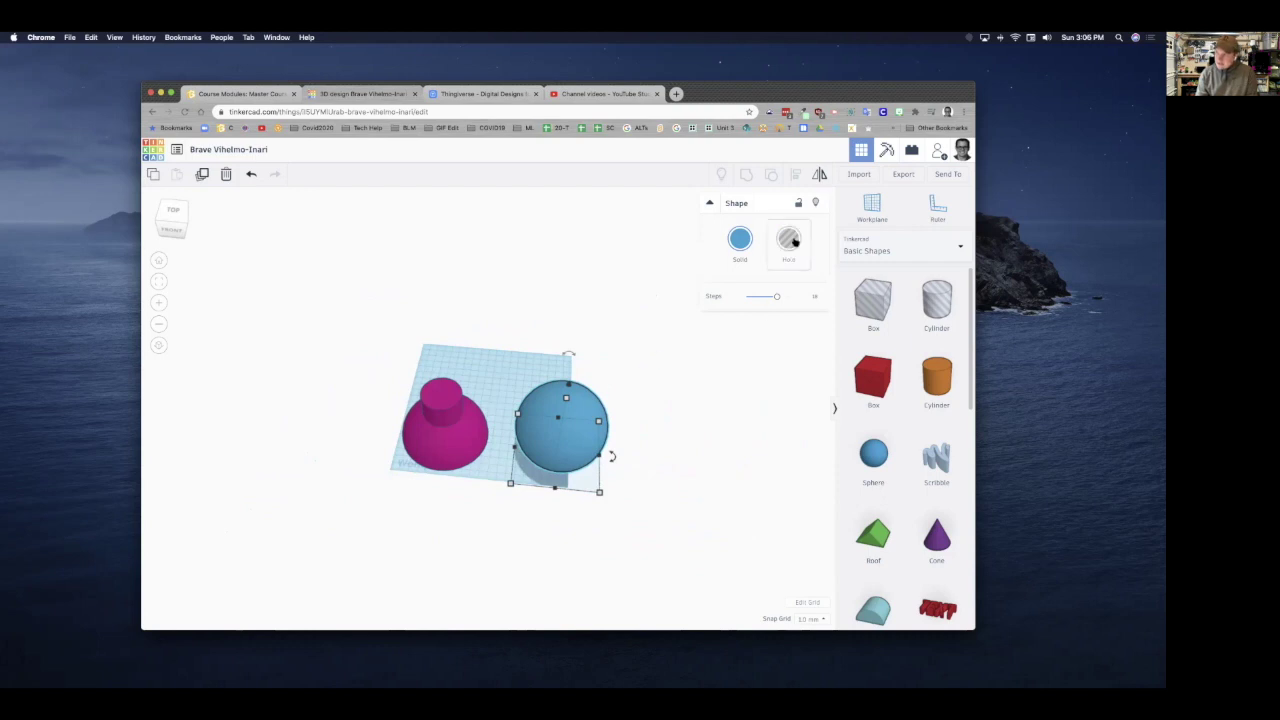
{"action": "left_click", "coordinate": [789, 240]}
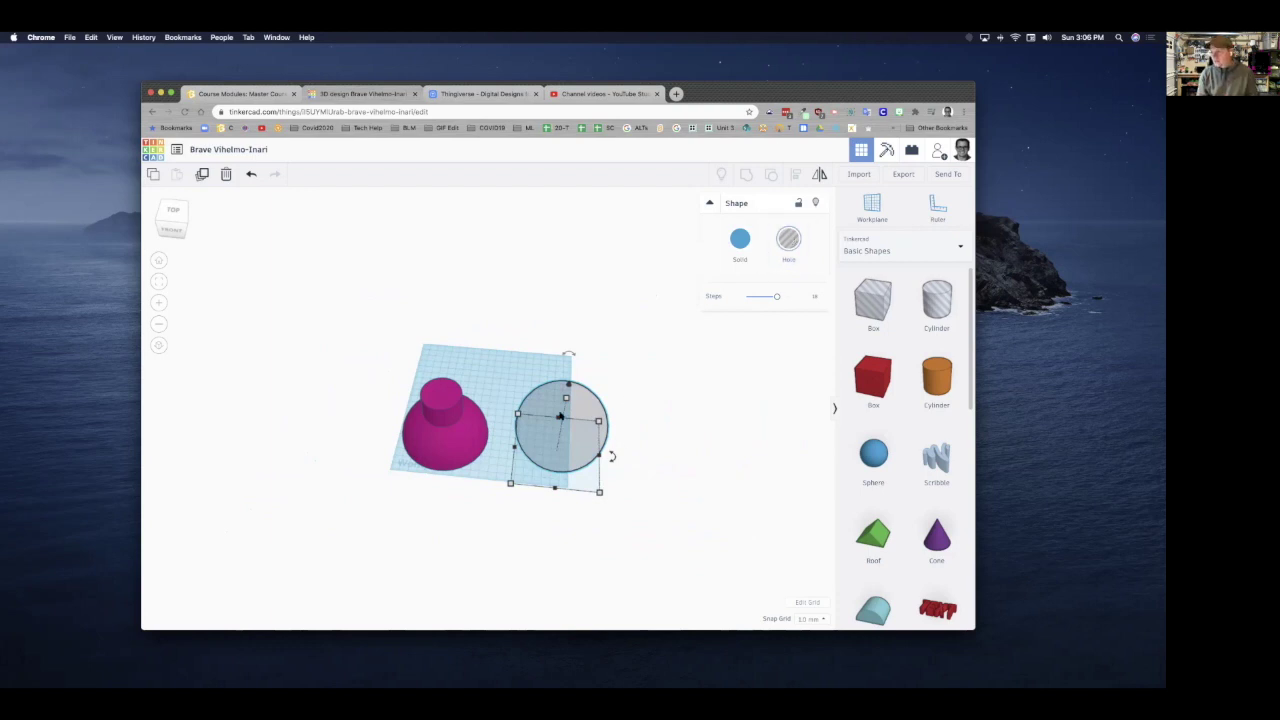
{"action": "left_click_drag", "start_coordinate": [534, 409], "coordinate": [465, 385]}
Try grouping the off-centre hole sphere with the lampshade, and undo the grouping.
{"action": "left_click_drag", "start_coordinate": [408, 353], "coordinate": [512, 395]}
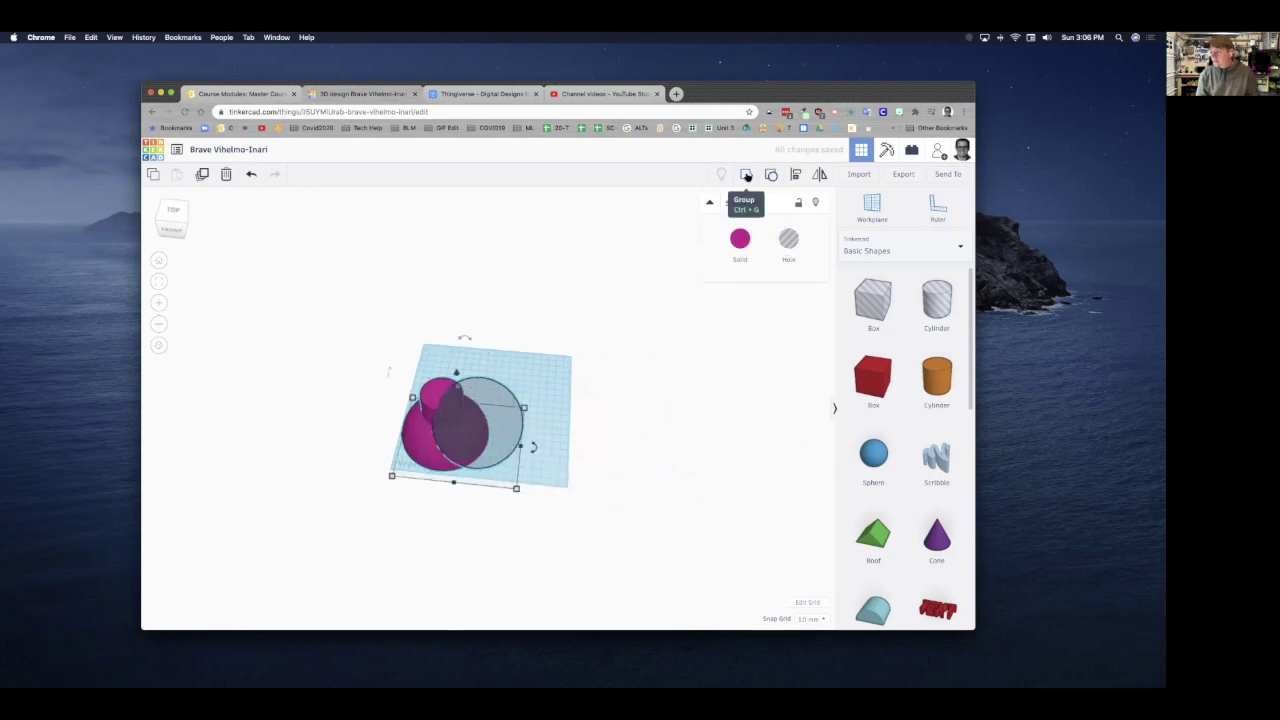
{"action": "left_click", "coordinate": [745, 175]}
{"action": "right_click_drag", "start_coordinate": [577, 477], "coordinate": [526, 486]}
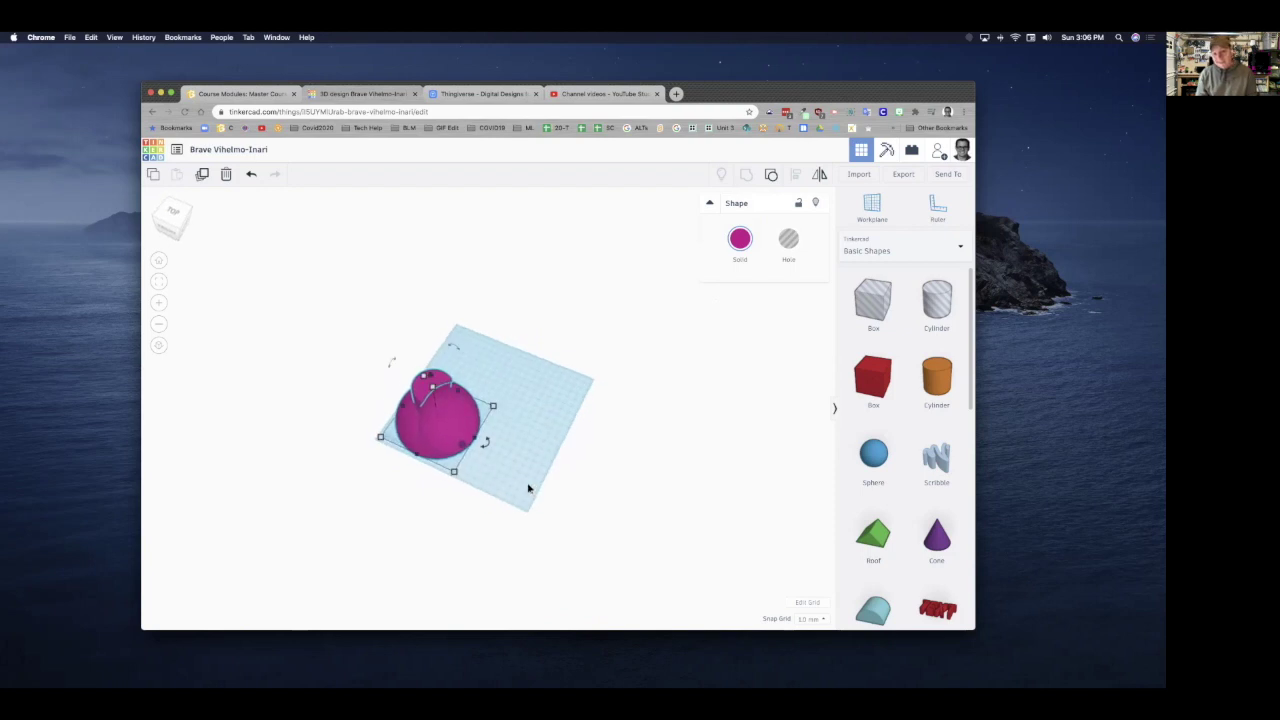
{"action": "key", "text": "super+z"}
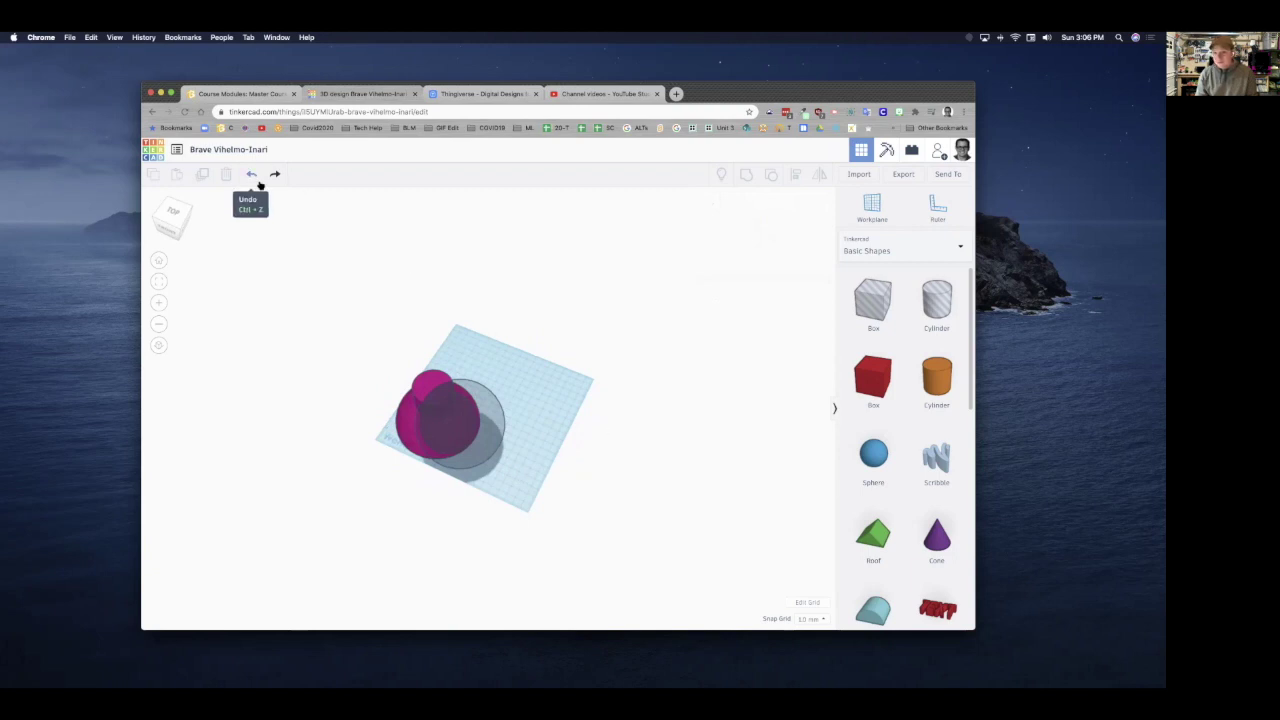
Align the hole sphere and the lampshade so they are centred on each other along both horizontal axes.
{"action": "left_click_drag", "start_coordinate": [342, 341], "coordinate": [528, 484]}
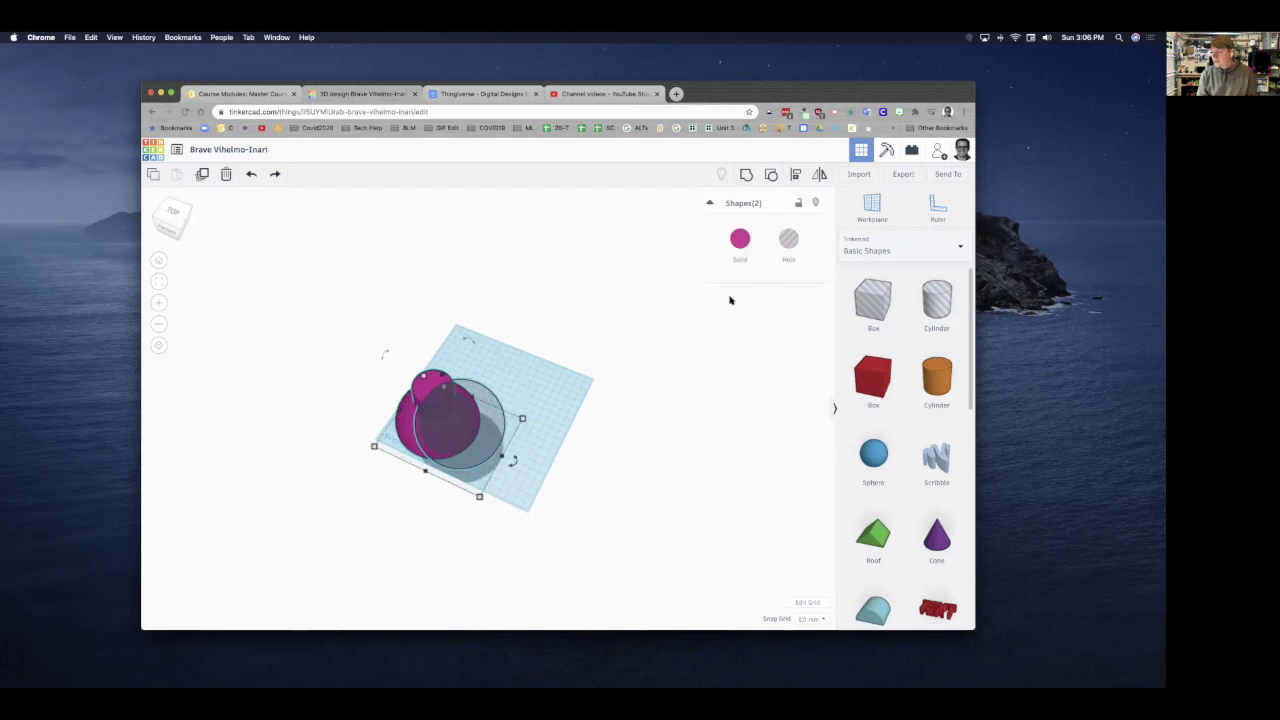
{"action": "left_click", "coordinate": [796, 176]}
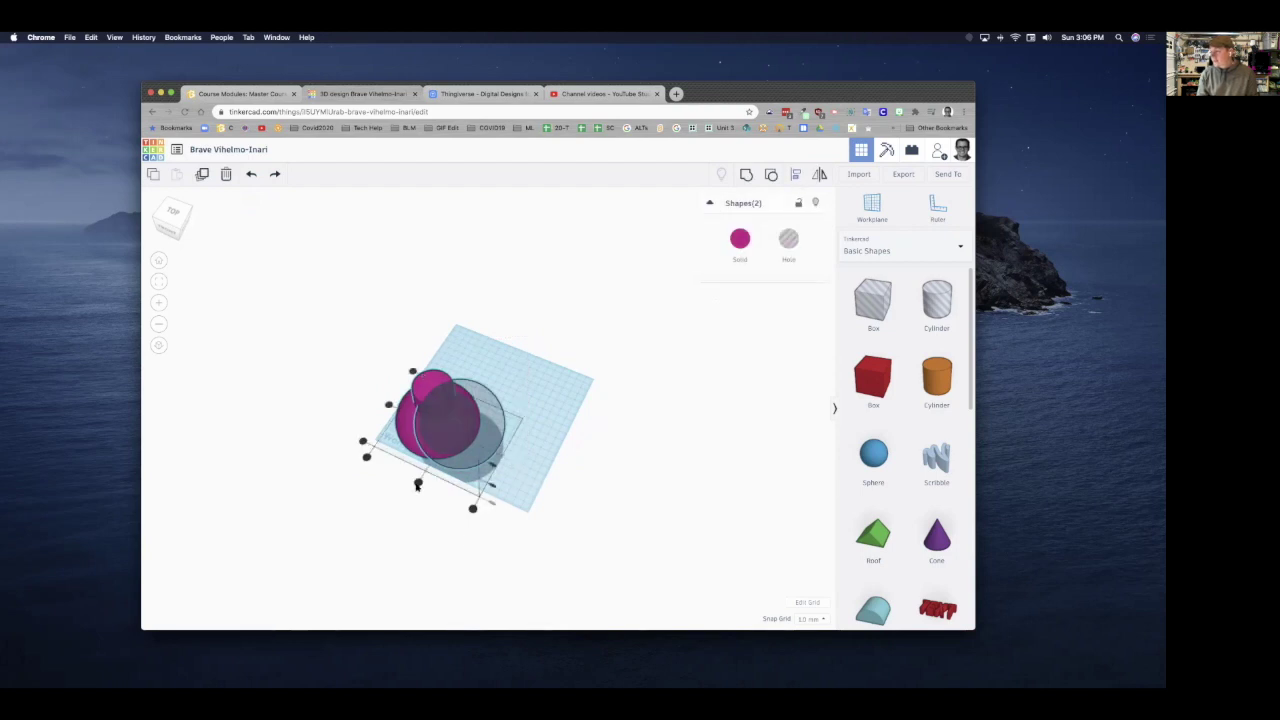
{"action": "left_click", "coordinate": [418, 485]}
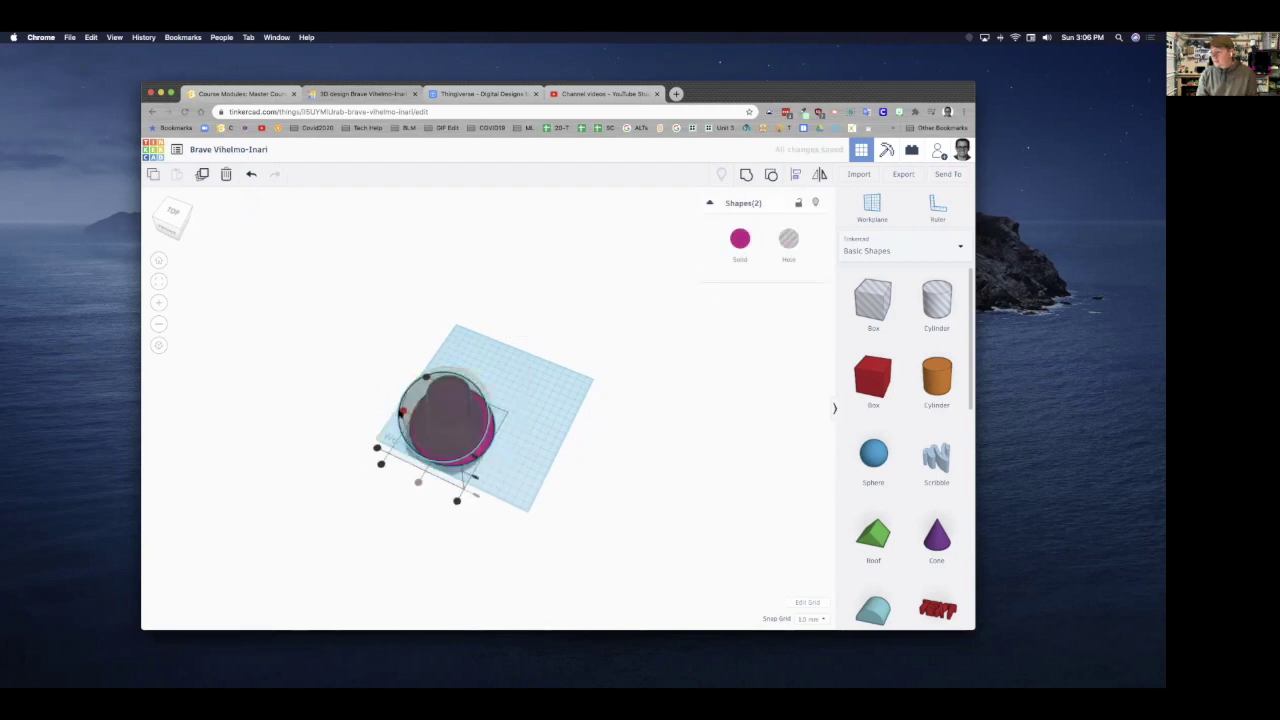
{"action": "left_click", "coordinate": [402, 412]}
{"action": "right_click_drag", "start_coordinate": [590, 474], "coordinate": [604, 433]}
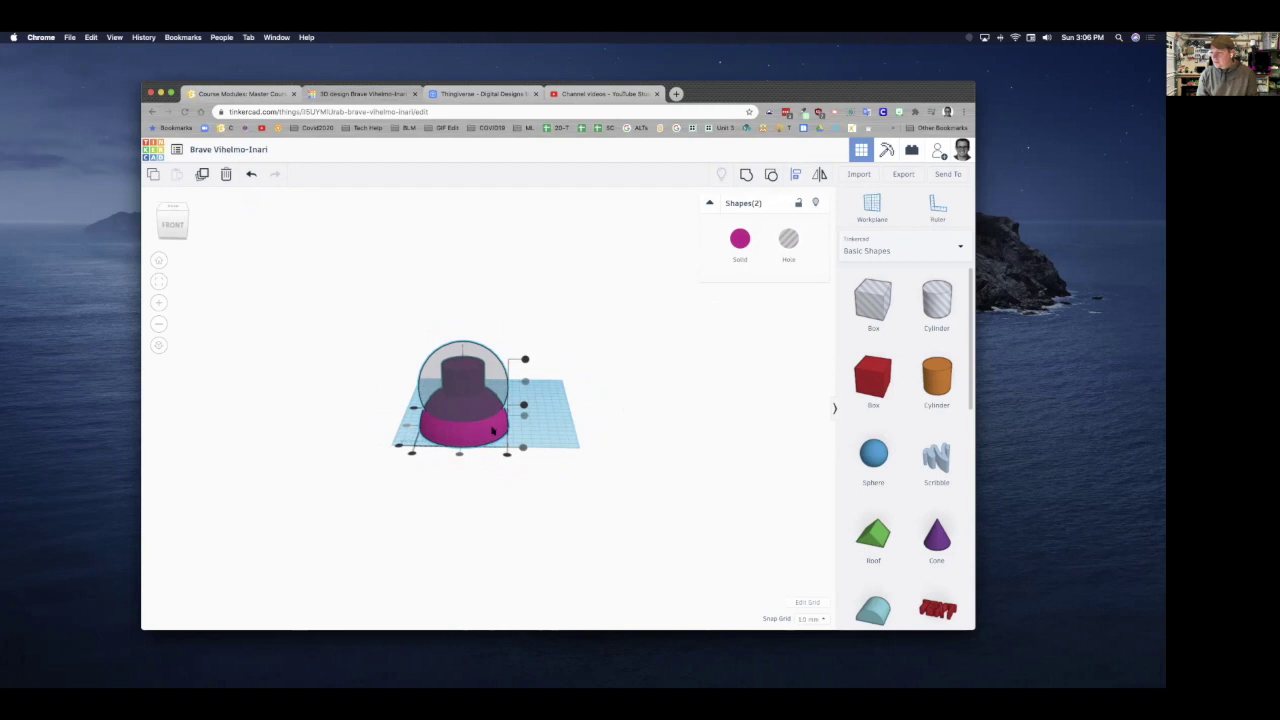
{"action": "left_click", "coordinate": [527, 436]}
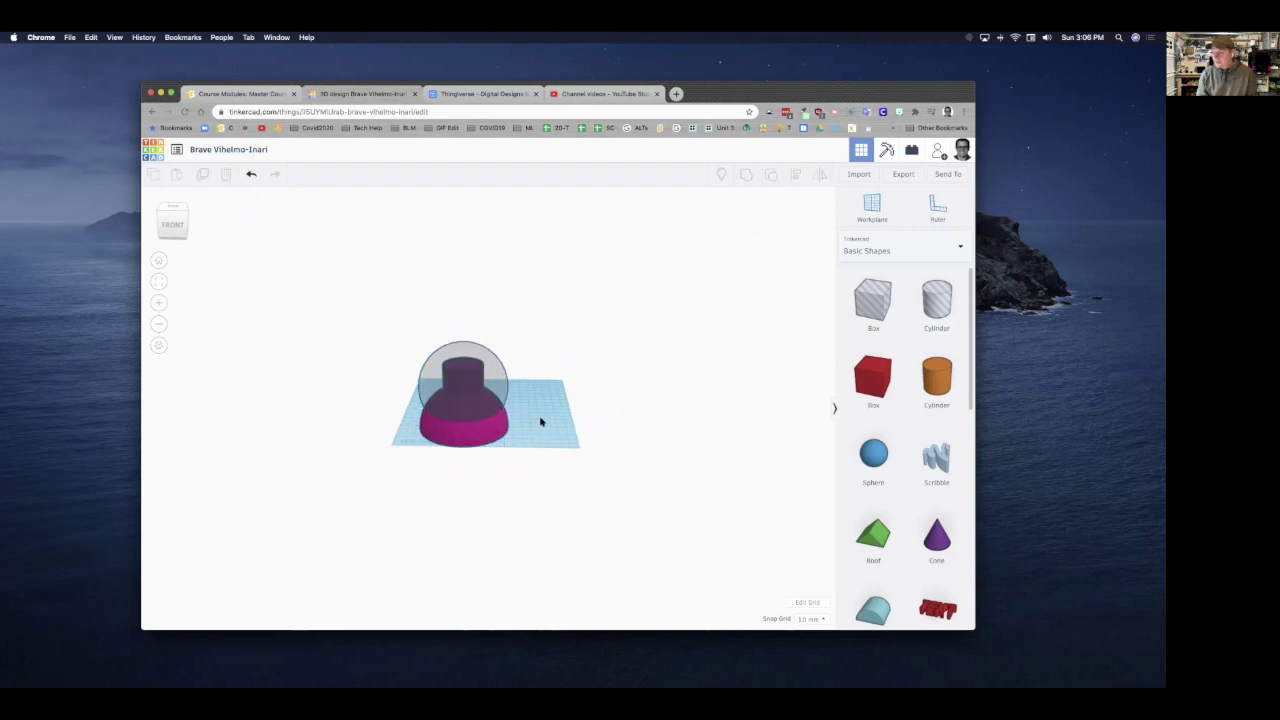
Lower the hole sphere inside the lampshade until its lower part extends below the dome's base.
{"action": "left_click", "coordinate": [491, 381]}
{"action": "left_click_drag", "start_coordinate": [461, 322], "coordinate": [463, 372]}
{"action": "right_click_drag", "start_coordinate": [548, 485], "coordinate": [586, 489]}
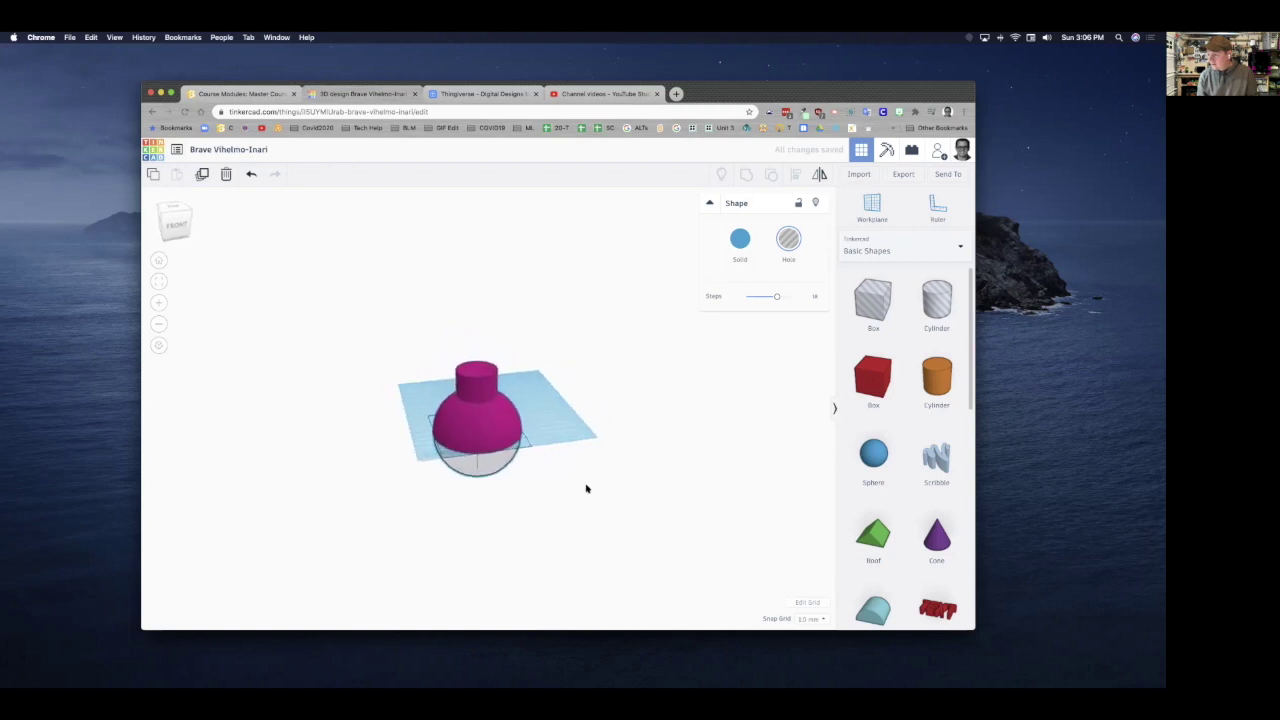
Group the lampshade with the hole sphere to hollow it out, and move the resulting shade to the workplane's edge.
{"action": "left_click_drag", "start_coordinate": [400, 391], "coordinate": [567, 494]}
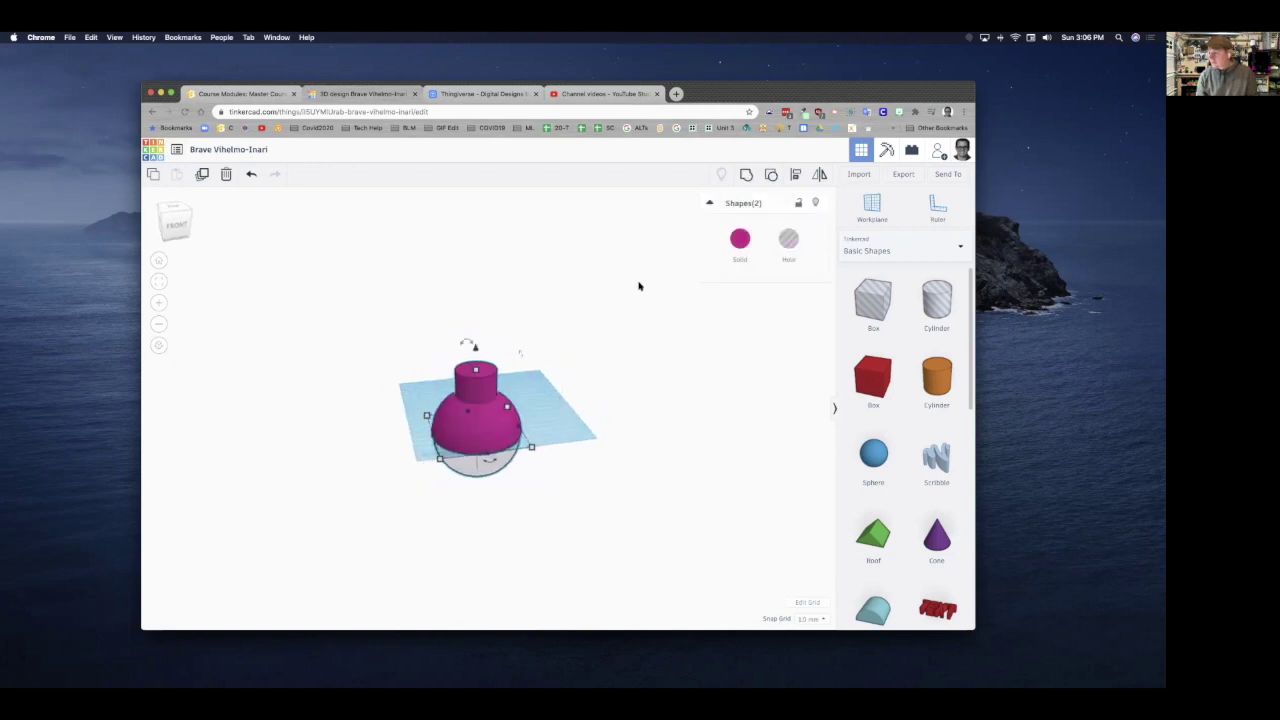
{"action": "left_click", "coordinate": [745, 178]}
{"action": "right_click_drag", "start_coordinate": [566, 546], "coordinate": [476, 577]}
{"action": "left_click_drag", "start_coordinate": [464, 432], "coordinate": [431, 384]}
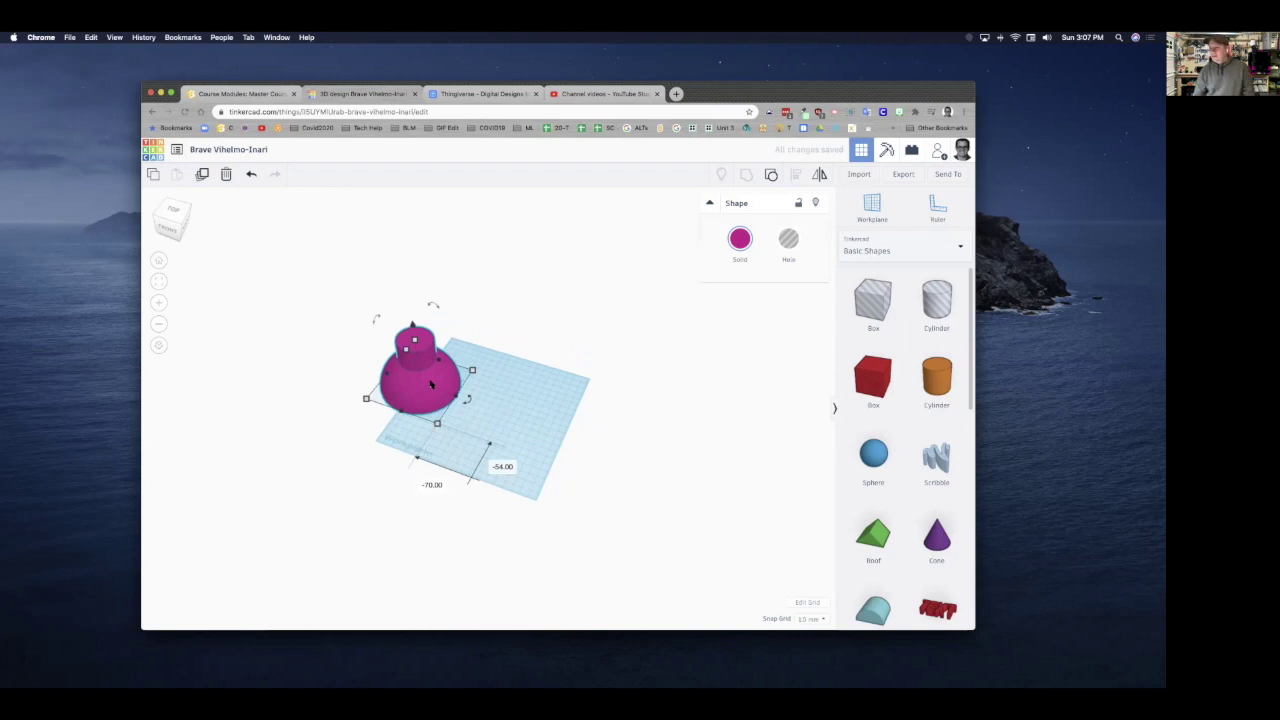
Place a solid cylinder on the workplane beside the hollowed lampshade.
{"action": "left_click", "coordinate": [503, 400]}
{"action": "scroll", "coordinate": [508, 430], "scroll_direction": "down", "scroll_amount": 1}
{"action": "scroll", "coordinate": [508, 430], "scroll_direction": "down", "scroll_amount": 2}
{"action": "right_click_drag", "start_coordinate": [518, 456], "coordinate": [549, 536]}
{"action": "left_click", "coordinate": [497, 398]}
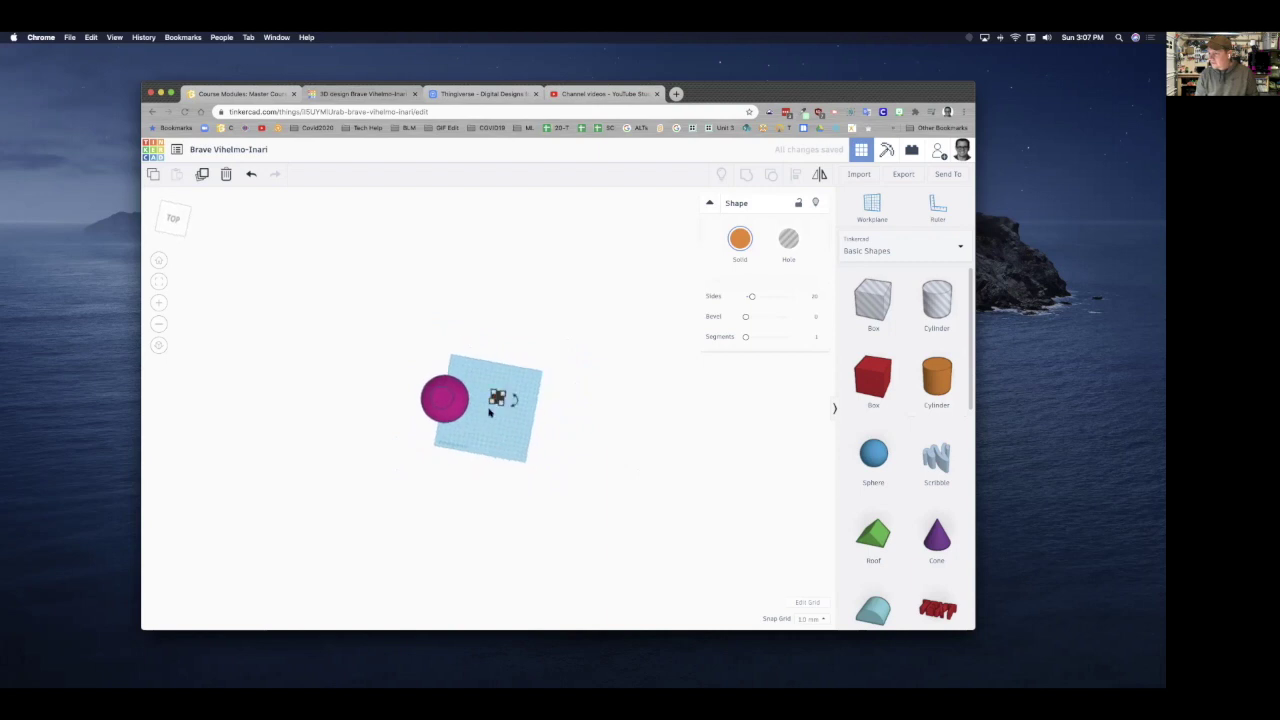
Shrink the cylinder's base to 8 by 8 mm and stretch the cylinder upward into a slim post.
{"action": "scroll", "coordinate": [518, 440], "scroll_direction": "up", "scroll_amount": 6}
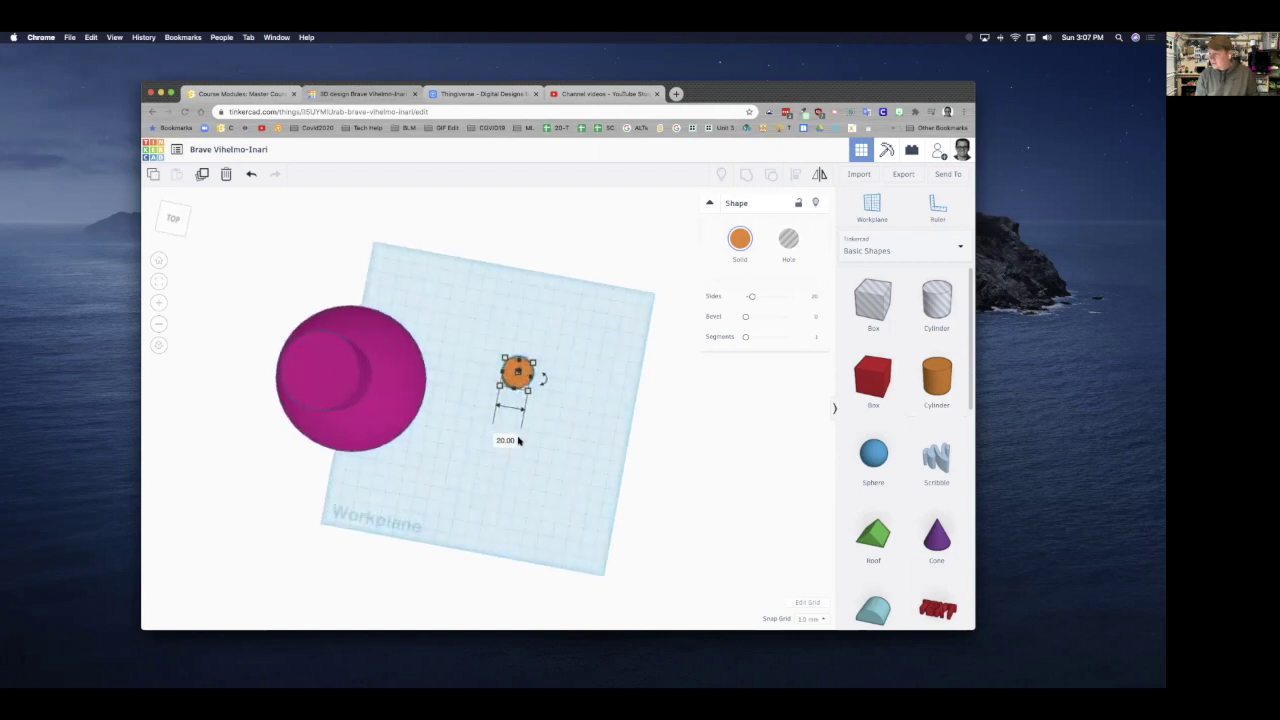
{"action": "left_click_drag", "start_coordinate": [509, 372], "coordinate": [545, 347]}
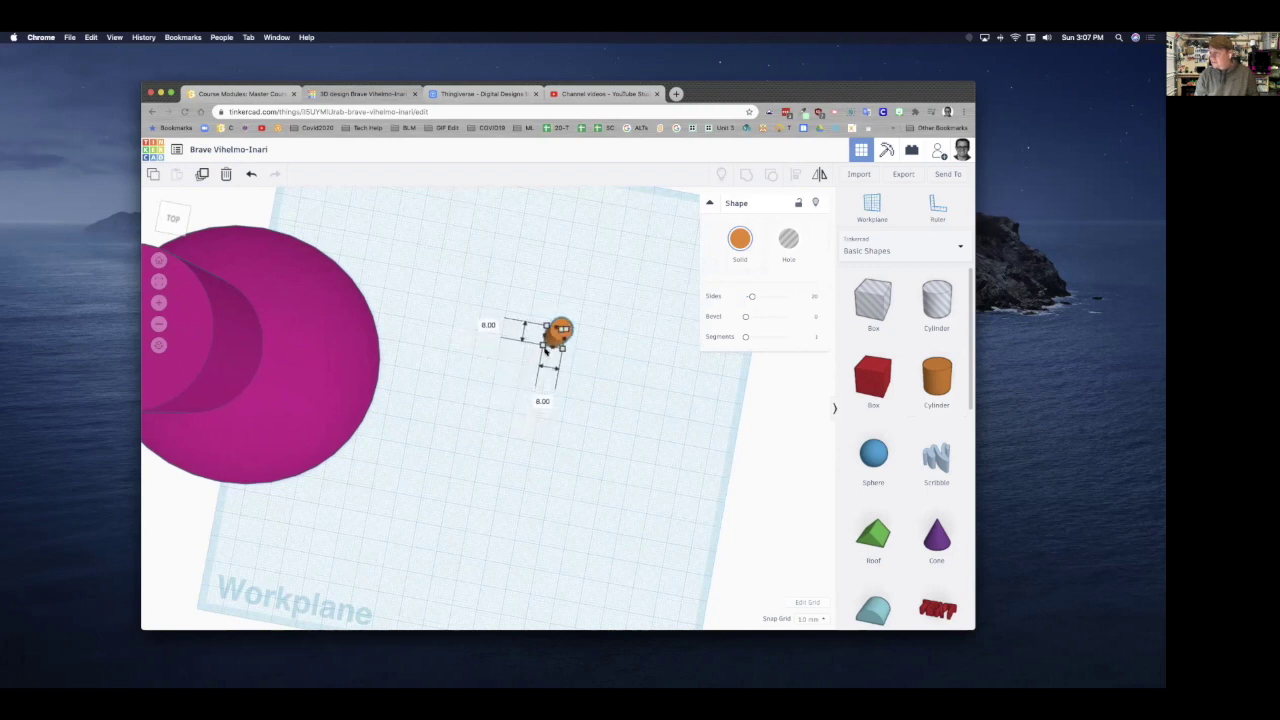
{"action": "left_click_drag", "start_coordinate": [558, 334], "coordinate": [559, 330]}
{"action": "right_click_drag", "start_coordinate": [534, 475], "coordinate": [560, 365]}
{"action": "left_click", "coordinate": [545, 330]}
{"action": "left_click_drag", "start_coordinate": [546, 329], "coordinate": [546, 297]}
{"action": "right_click_drag", "start_coordinate": [617, 377], "coordinate": [617, 433]}
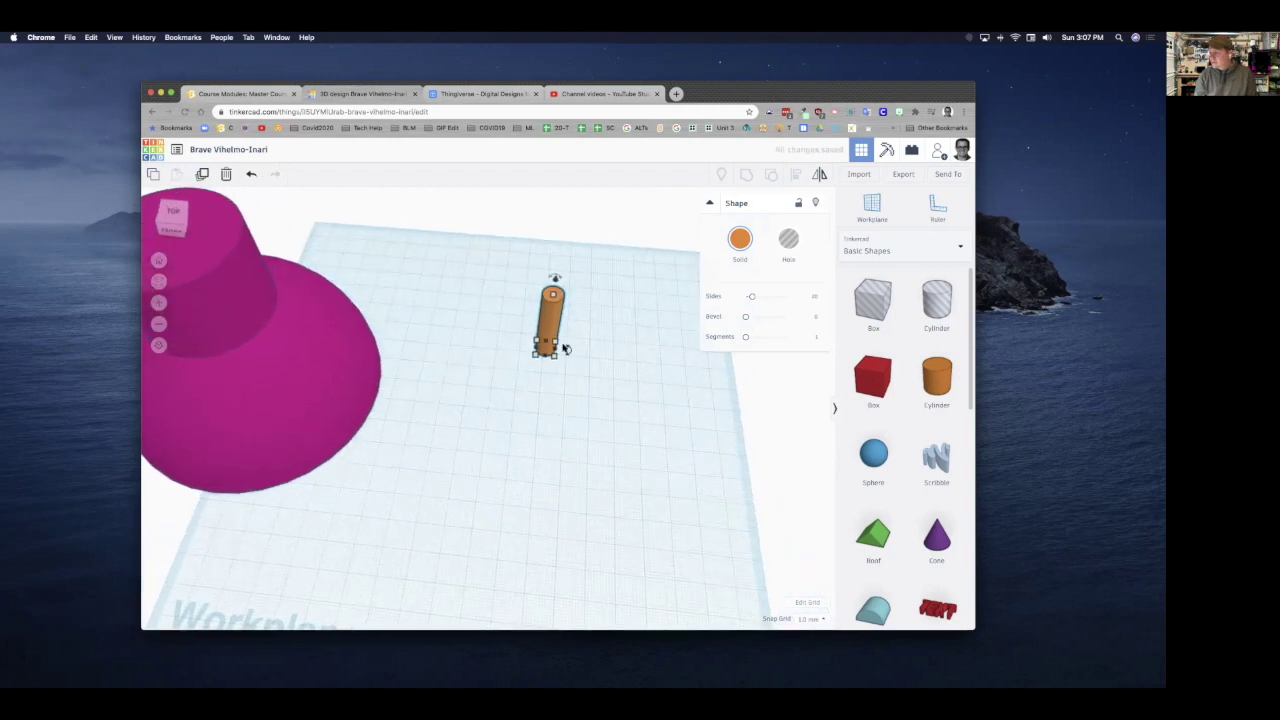
Move the slim cylinder about 38 mm toward the workplane's front and about 11 mm toward the lampshade.
{"action": "mouse_move", "coordinate": [553, 276]}
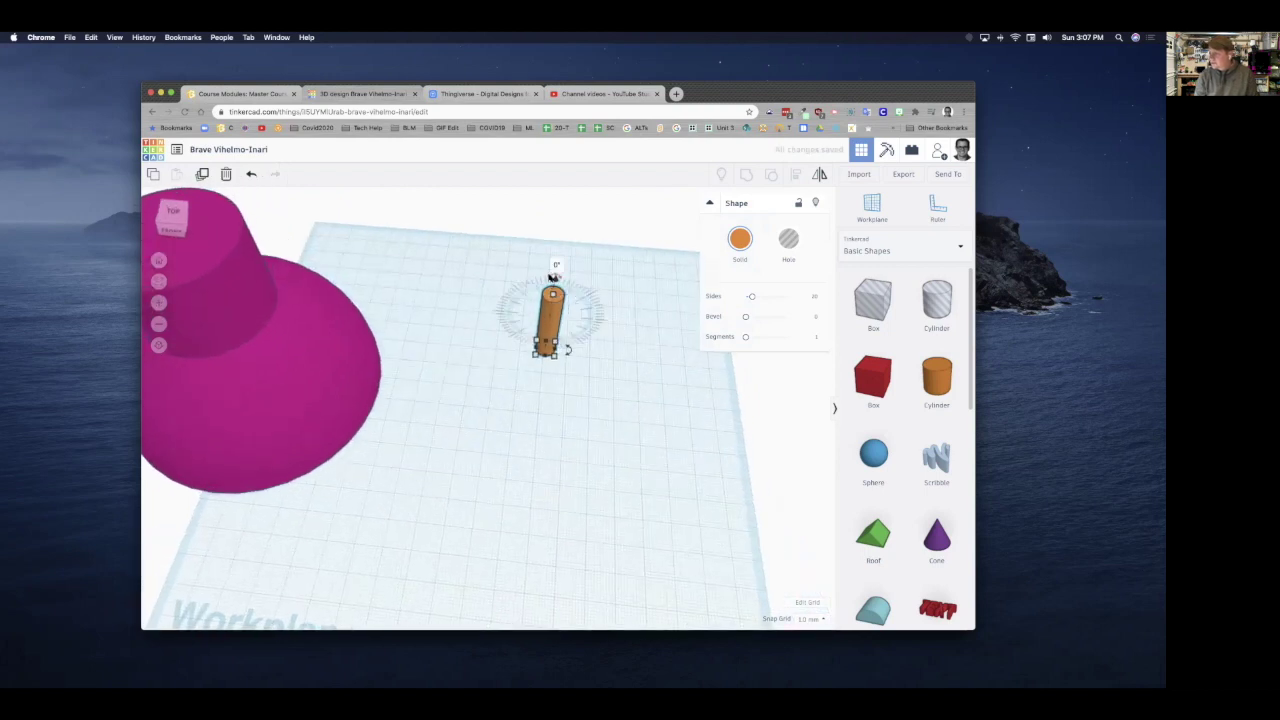
{"action": "scroll", "coordinate": [547, 290], "scroll_direction": "up", "scroll_amount": 3}
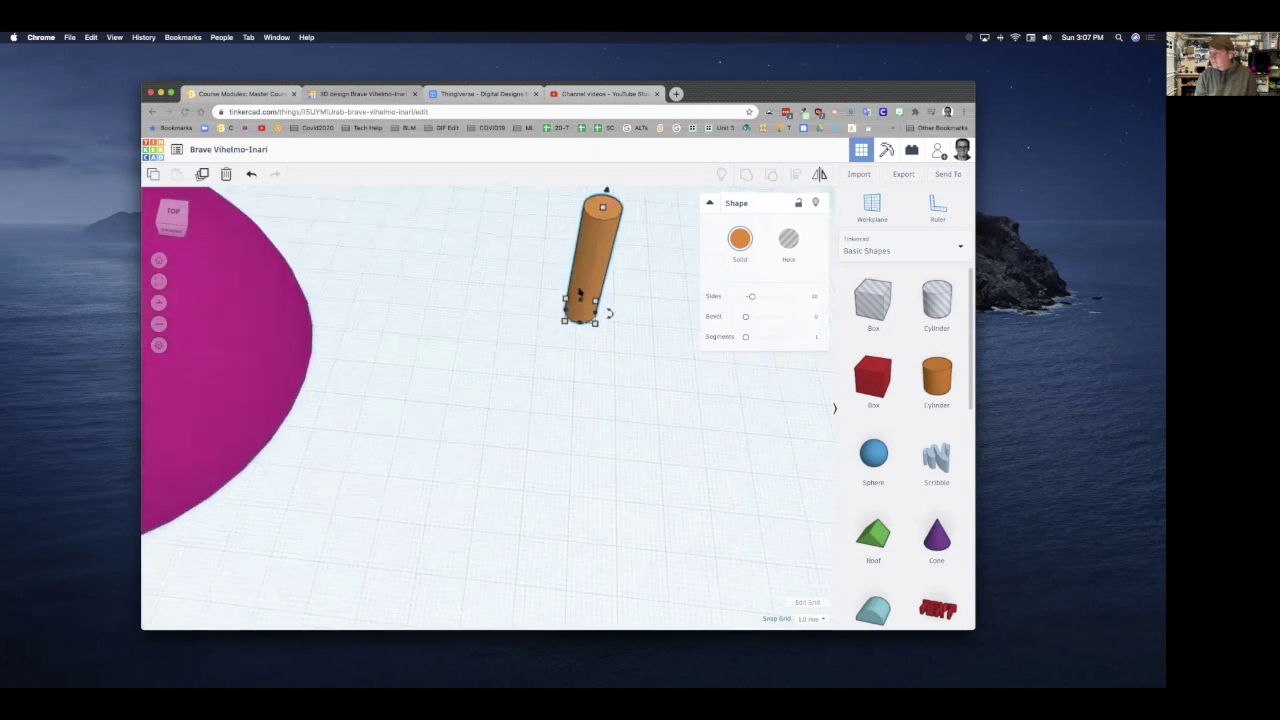
{"action": "left_click_drag", "start_coordinate": [604, 268], "coordinate": [533, 420]}
Rotate the slim cylinder by 90° so it lies horizontally, pointing toward the lampshade.
{"action": "mouse_move", "coordinate": [535, 315]}
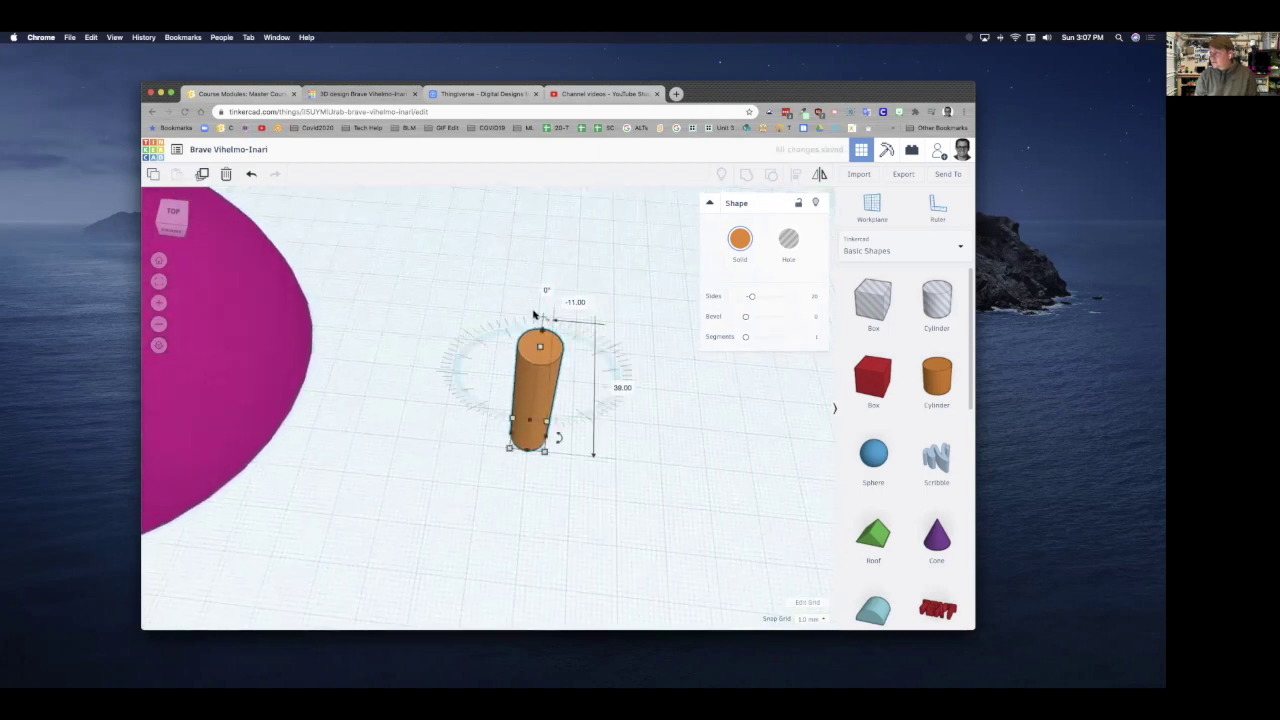
{"action": "mouse_move", "coordinate": [542, 320]}
{"action": "left_mouse_down"}
{"action": "mouse_move", "coordinate": [600, 364]}
{"action": "mouse_move", "coordinate": [609, 388]}
{"action": "mouse_move", "coordinate": [605, 345]}
{"action": "mouse_move", "coordinate": [575, 325]}
{"action": "mouse_move", "coordinate": [543, 330]}
{"action": "left_mouse_up"}
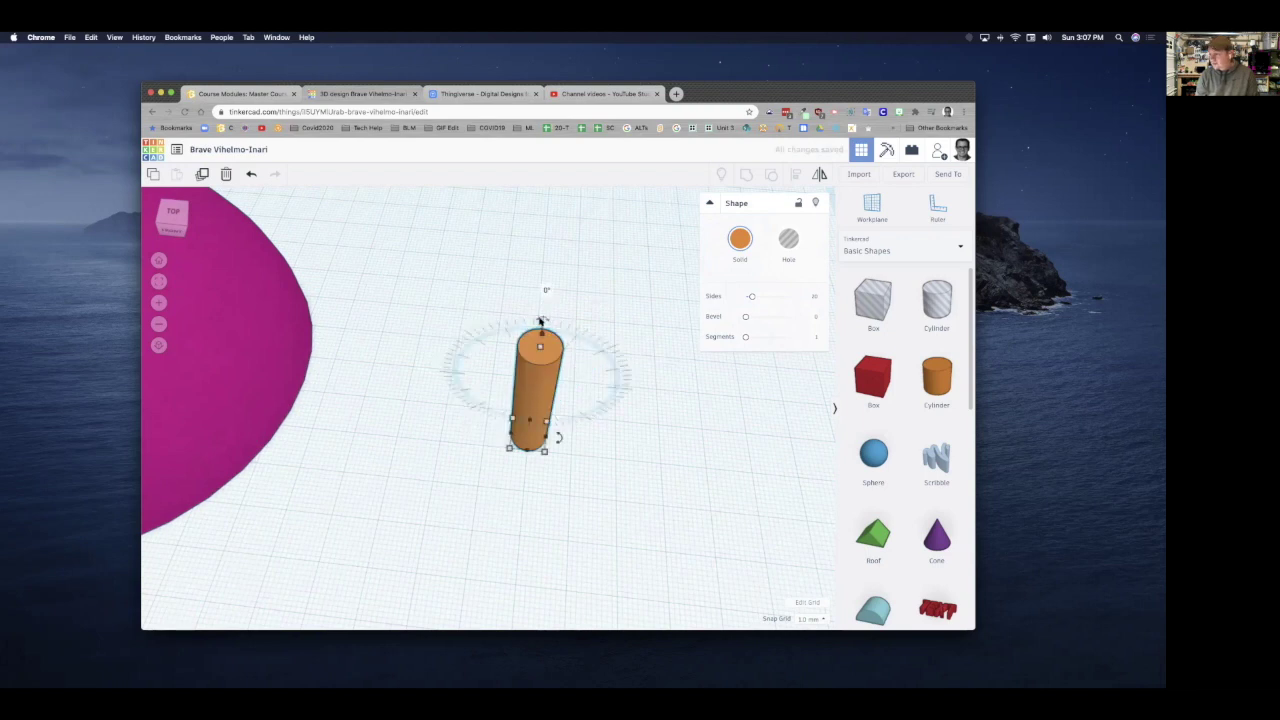
{"action": "left_click_drag", "start_coordinate": [541, 323], "coordinate": [613, 388]}
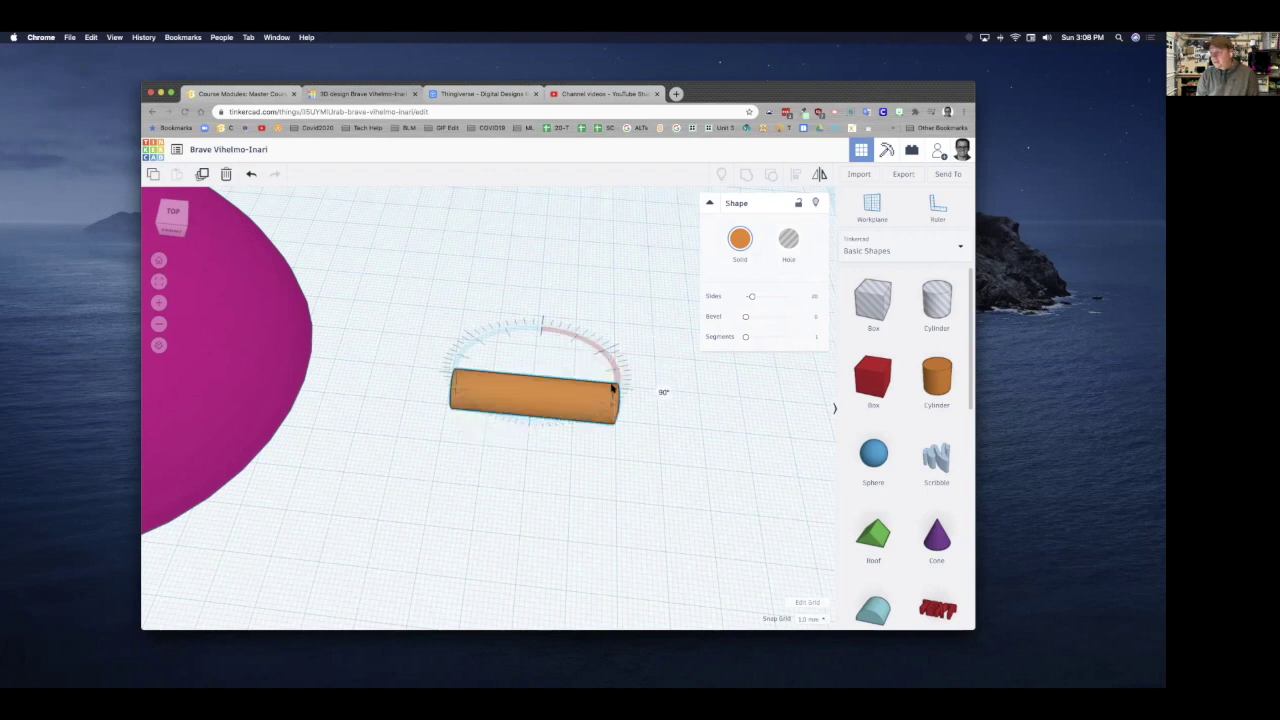
{"action": "left_click_drag", "start_coordinate": [612, 388], "coordinate": [606, 418]}
Move the horizontal cylinder to the lampshade and raise it so it sticks out from the side of the neck.
{"action": "scroll", "coordinate": [568, 489], "scroll_direction": "down", "scroll_amount": 3}
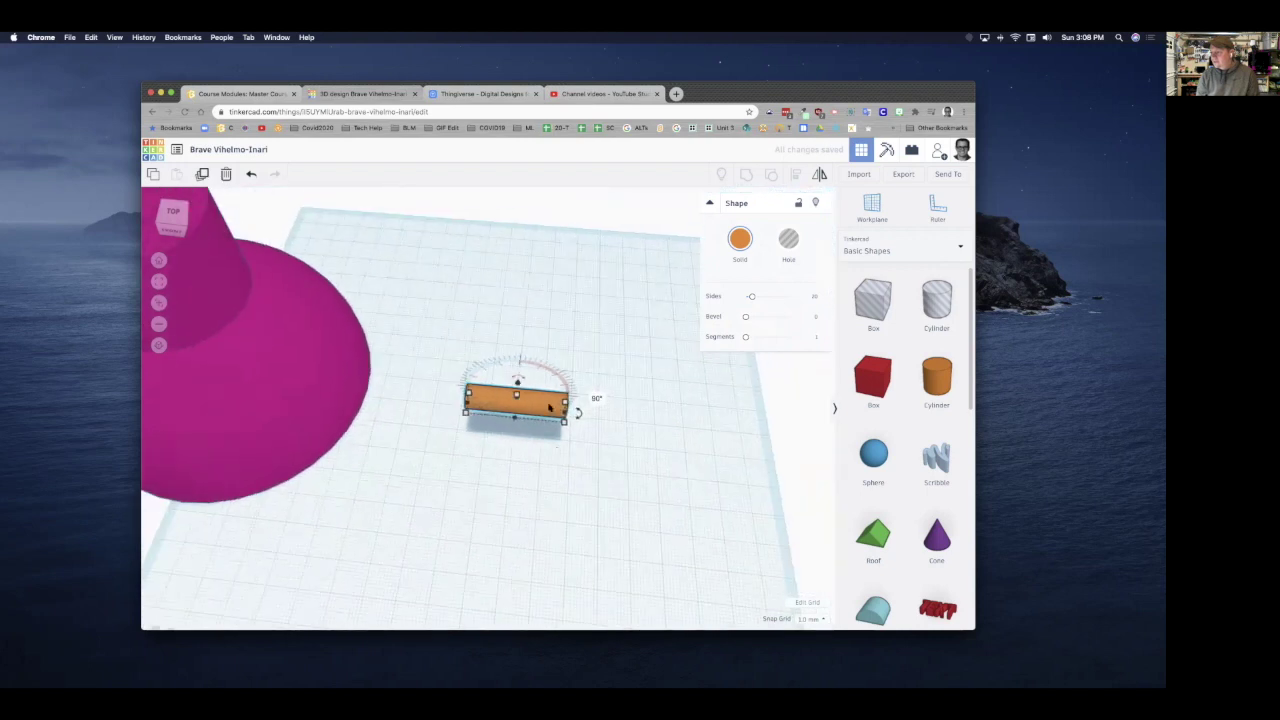
{"action": "left_click_drag", "start_coordinate": [517, 385], "coordinate": [276, 297]}
{"action": "scroll", "coordinate": [454, 347], "scroll_direction": "up", "scroll_amount": 2}
{"action": "scroll", "coordinate": [452, 349], "scroll_direction": "down", "scroll_amount": 3}
{"action": "right_click_drag", "start_coordinate": [383, 609], "coordinate": [439, 543]}
{"action": "left_click_drag", "start_coordinate": [277, 259], "coordinate": [268, 208]}
{"action": "left_click", "coordinate": [432, 523]}
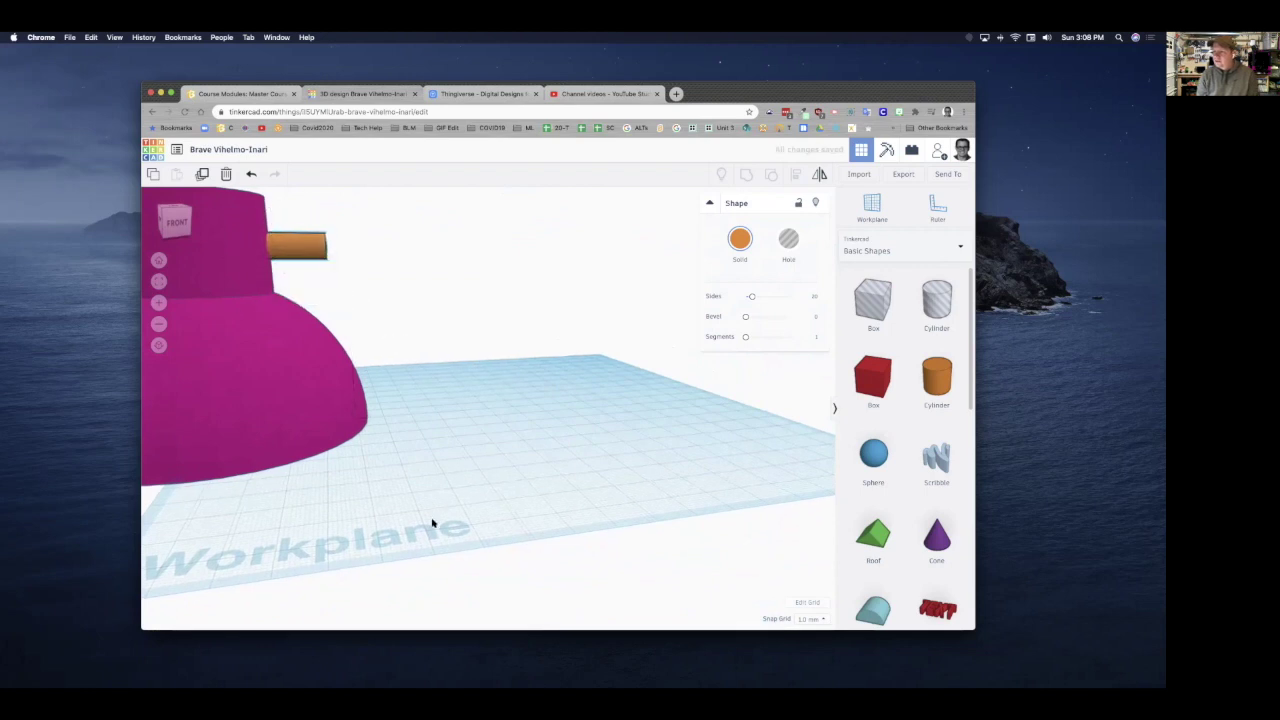
Centre-align the horizontal cylinder with the lampshade front to back and group the two shapes.
{"action": "right_click_drag", "start_coordinate": [432, 523], "coordinate": [394, 537]}
{"action": "left_click_drag", "start_coordinate": [374, 494], "coordinate": [220, 230]}
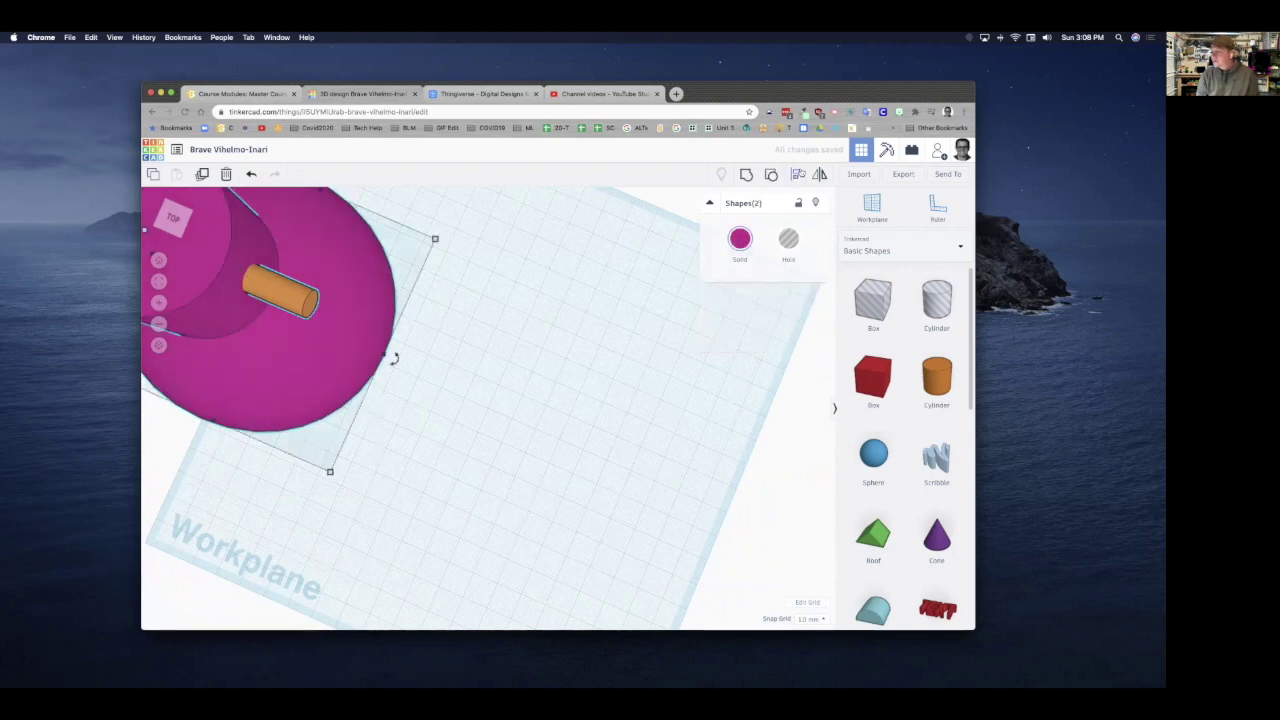
{"action": "right_click_drag", "start_coordinate": [444, 413], "coordinate": [541, 446]}
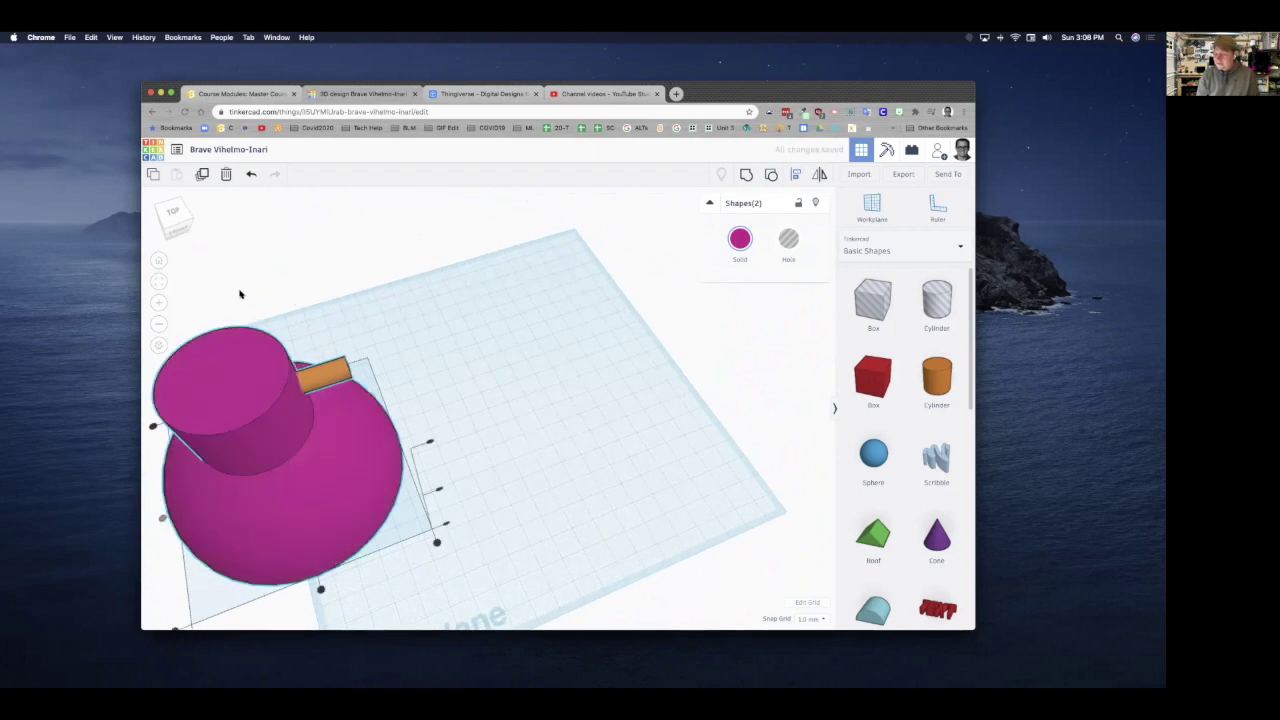
{"action": "left_click_drag", "start_coordinate": [288, 349], "coordinate": [396, 430]}
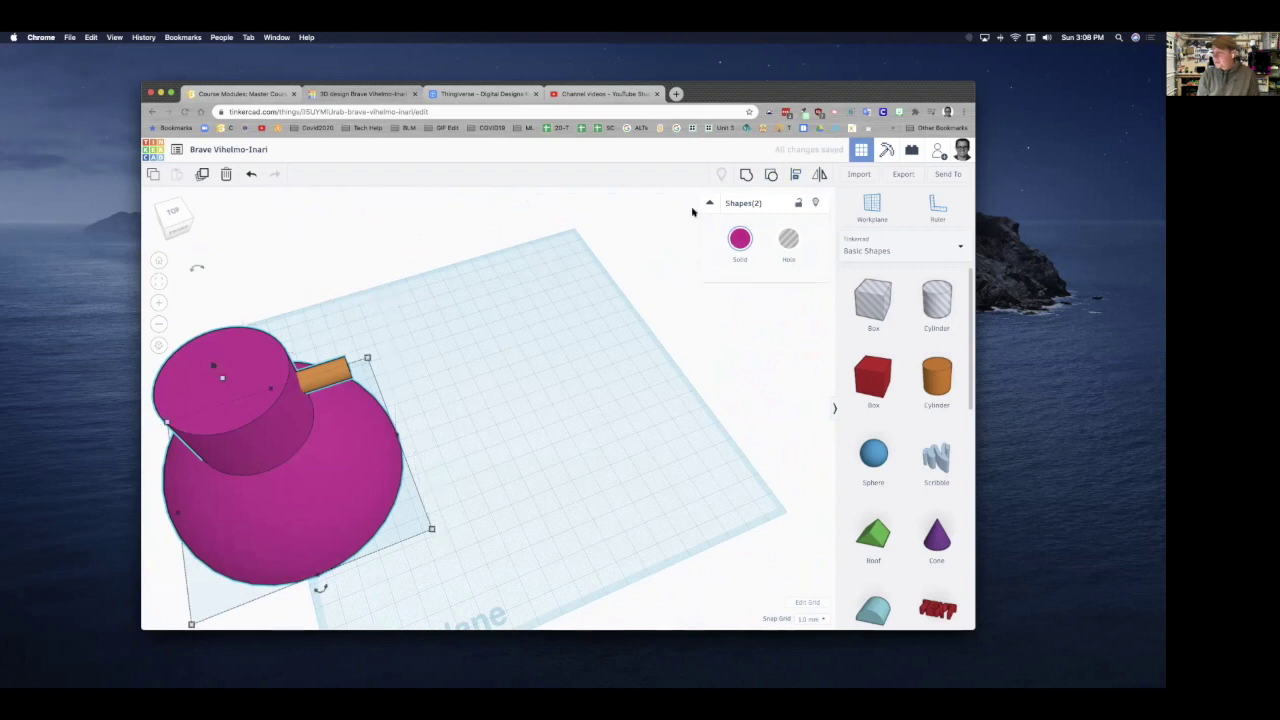
{"action": "key", "text": "super+g"}
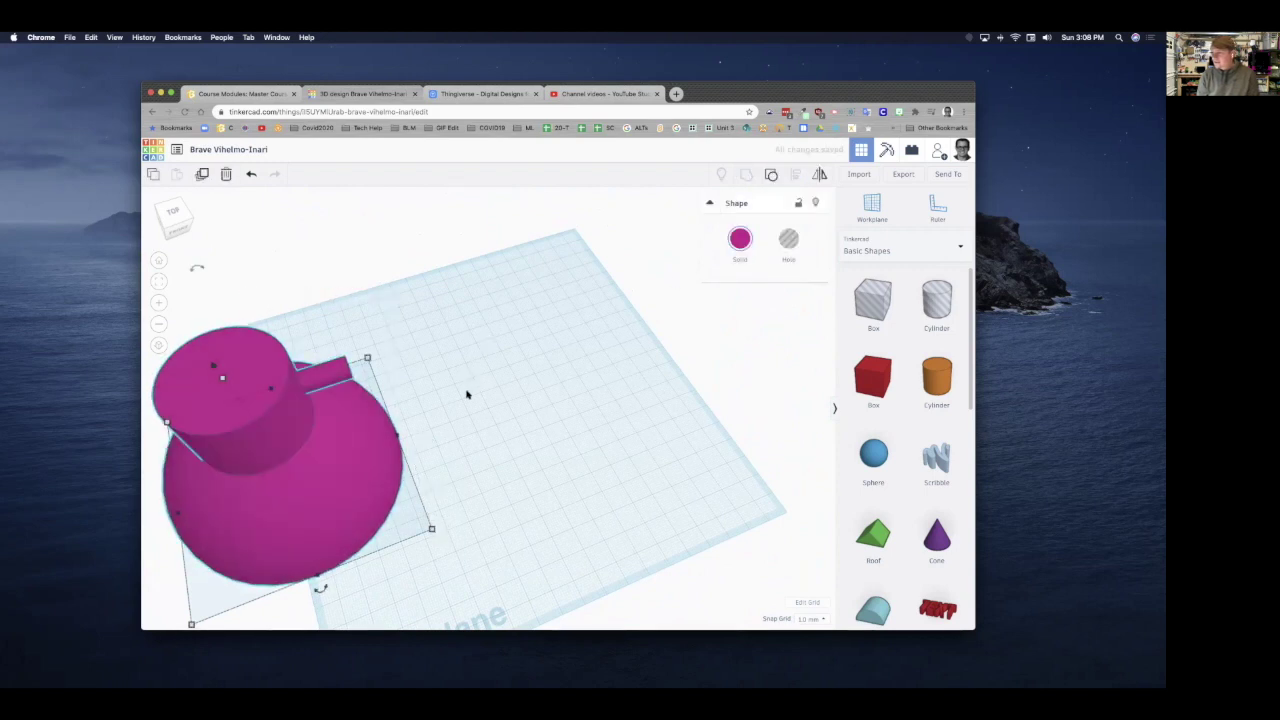
Place a roof shape beside the lampshade, reduce its depth and set its height to 15 mm.
{"action": "right_click_drag", "start_coordinate": [518, 440], "coordinate": [486, 391]}
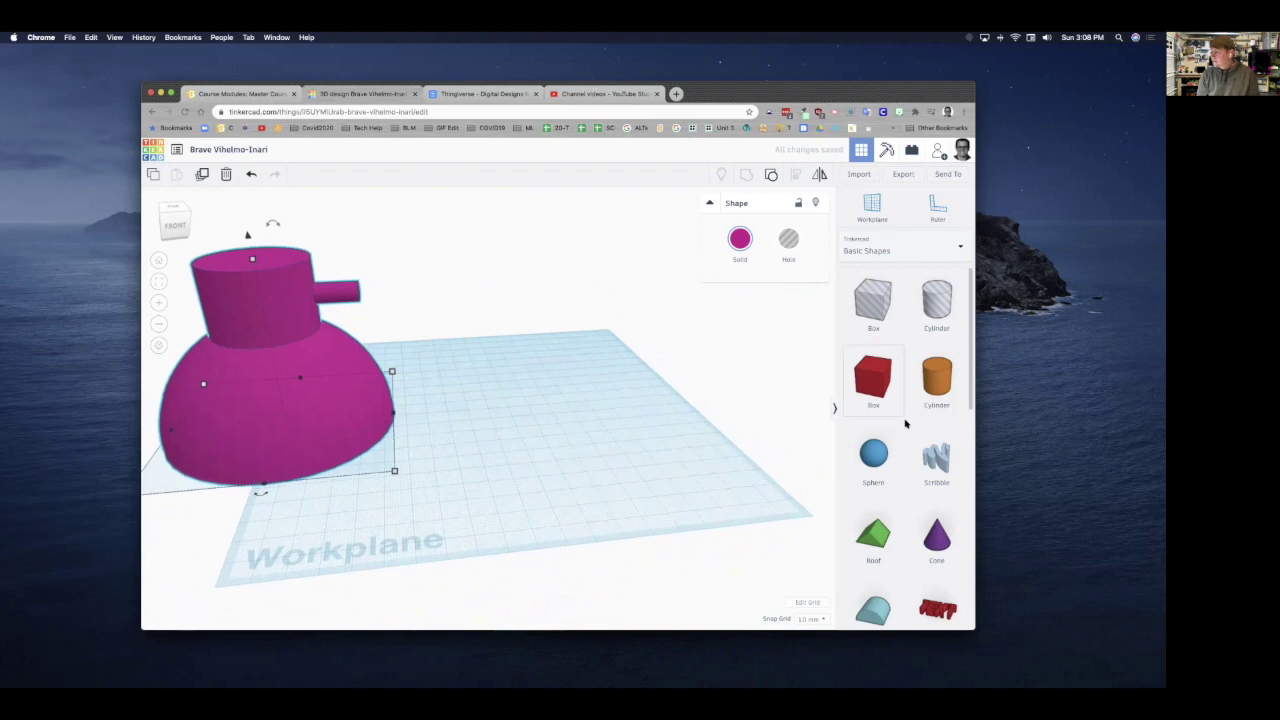
{"action": "scroll", "coordinate": [903, 447], "scroll_direction": "down", "scroll_amount": 1}
{"action": "left_click_drag", "start_coordinate": [873, 512], "coordinate": [519, 433]}
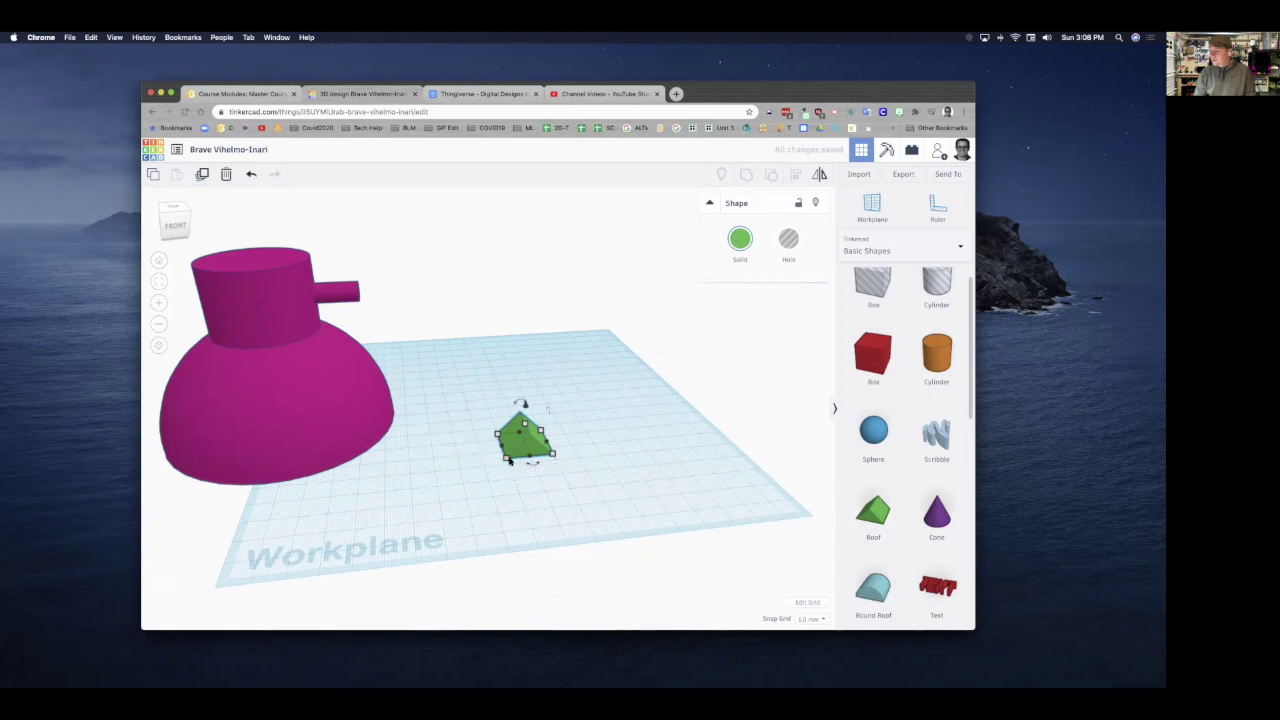
{"action": "left_click", "coordinate": [448, 450]}
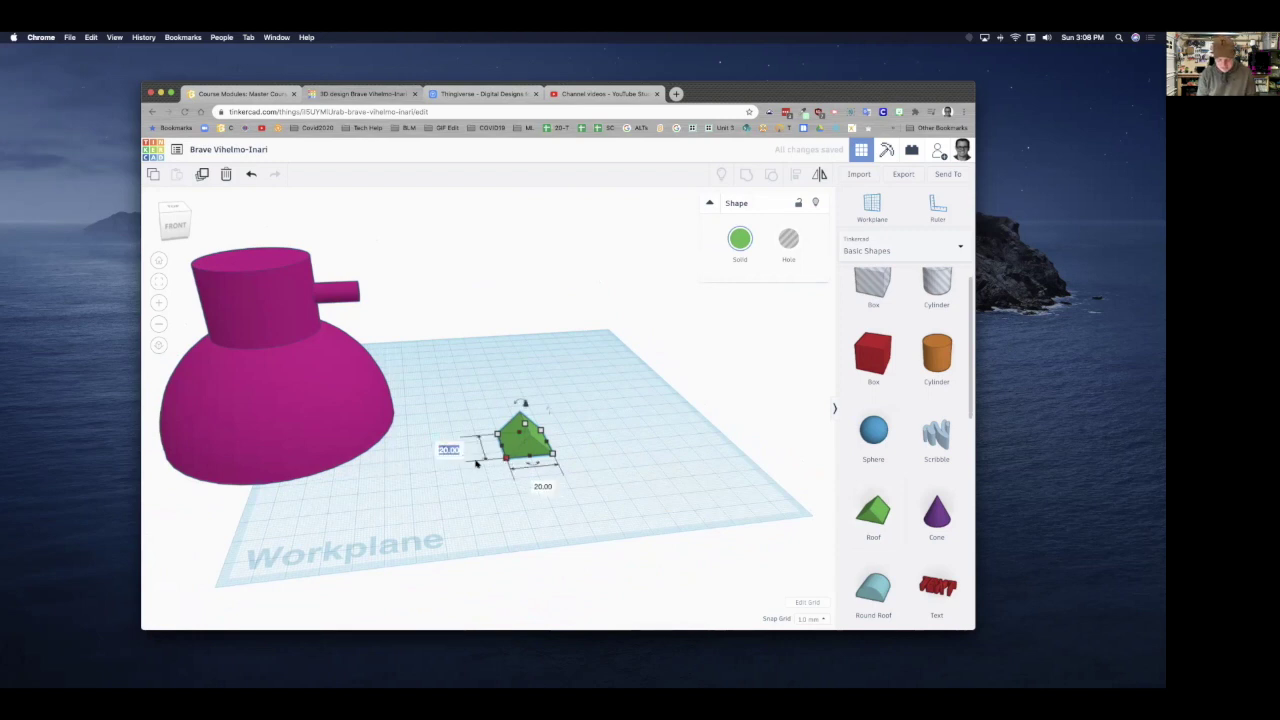
{"action": "key", "text": "Return"}
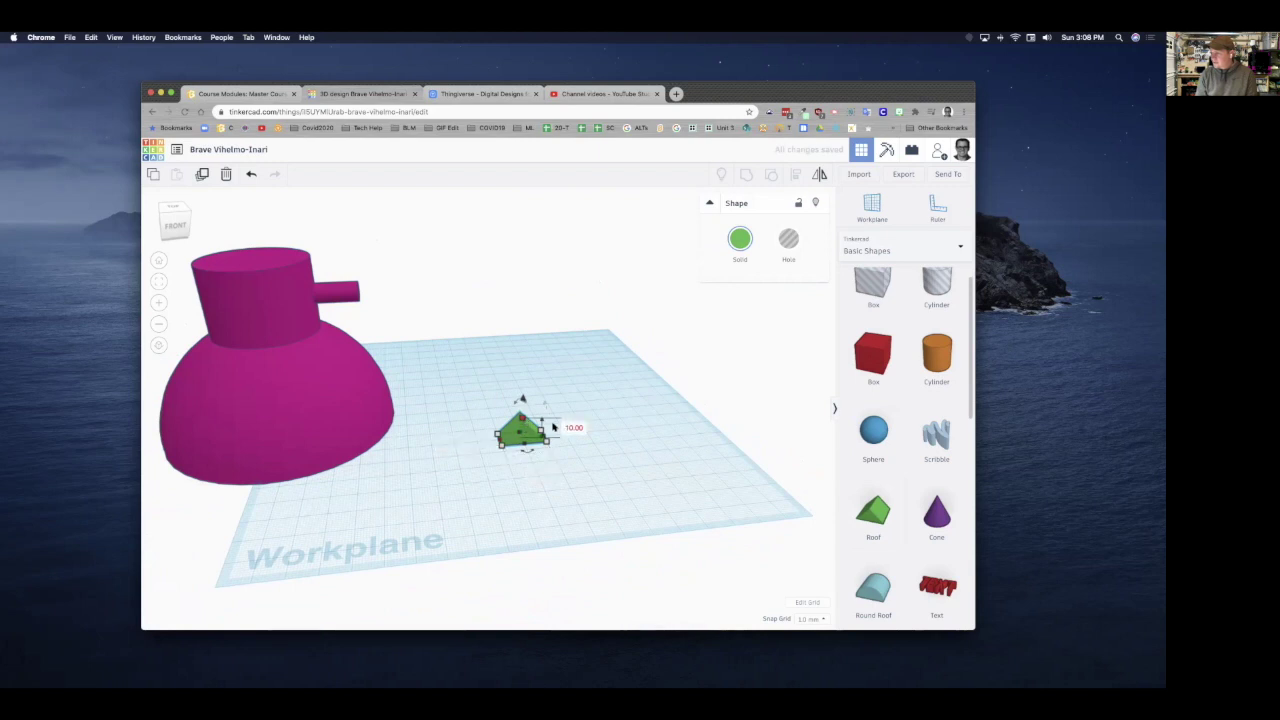
{"action": "type", "text": "15"}
{"action": "key", "text": "Return"}
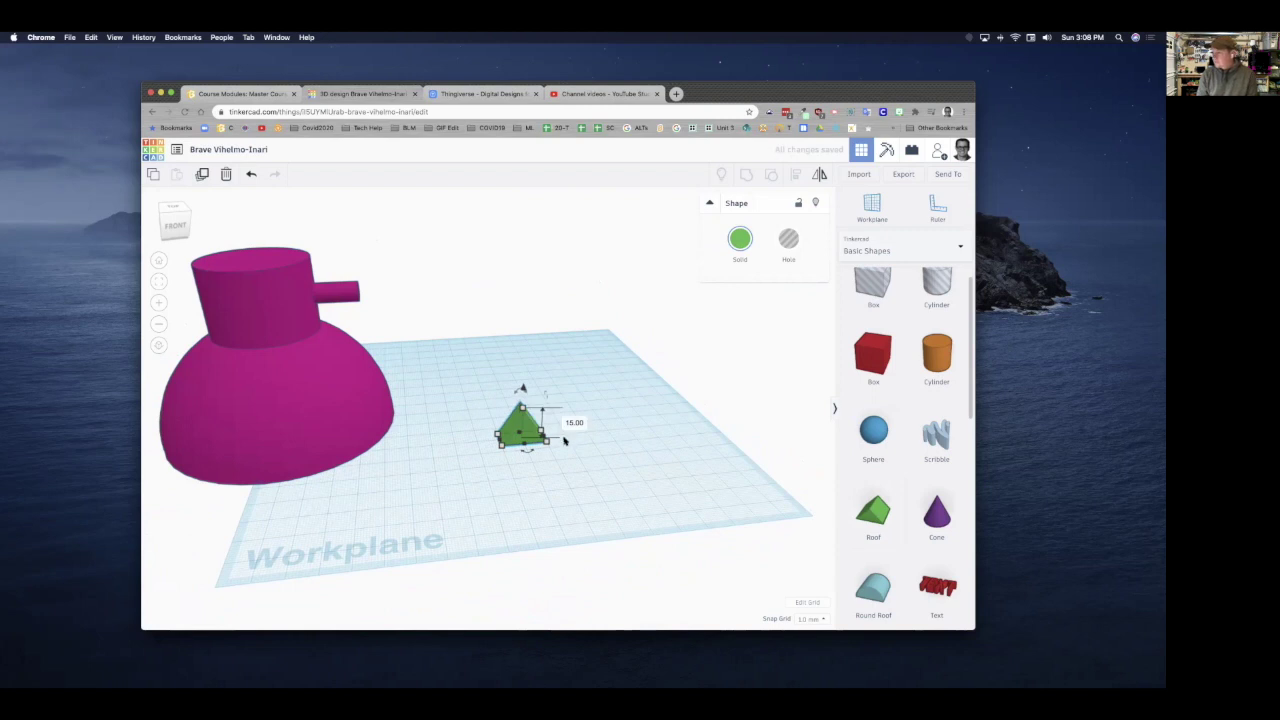
Raise the roof shape about 57 mm and move it onto the free end of the neck's slim cylinder.
{"action": "left_click_drag", "start_coordinate": [528, 430], "coordinate": [418, 240]}
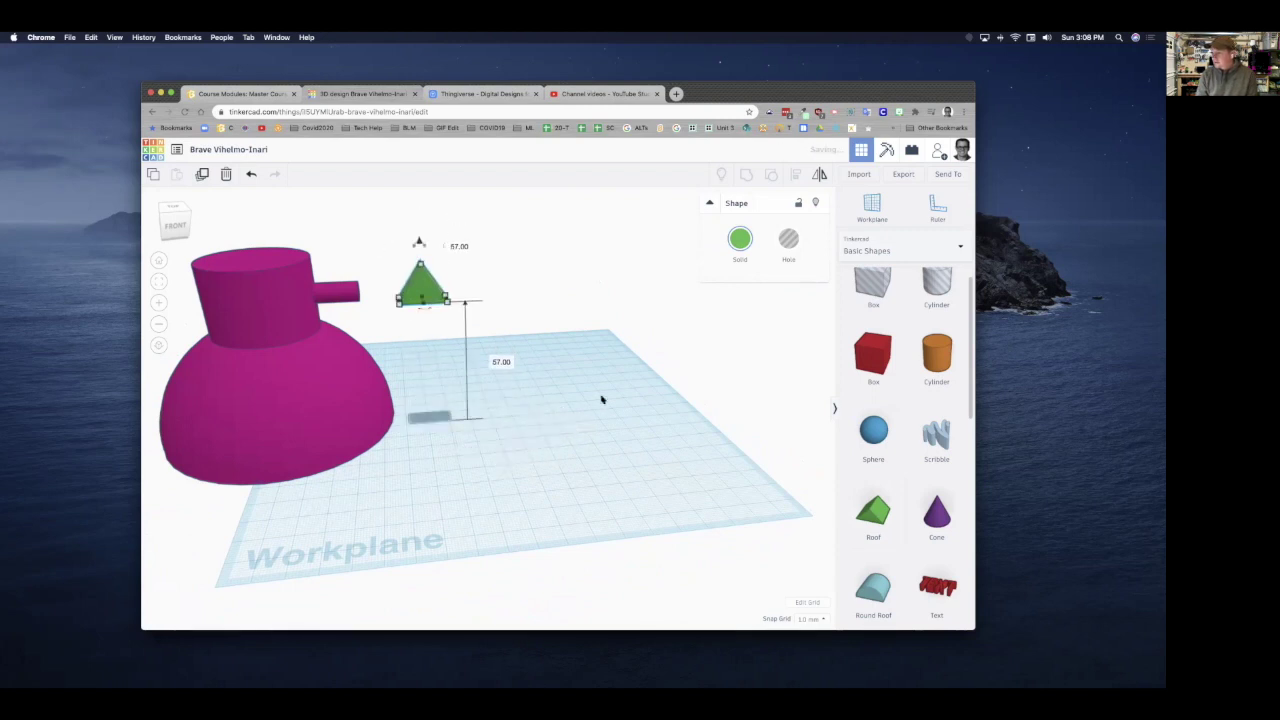
{"action": "scroll", "coordinate": [602, 402], "scroll_direction": "up", "scroll_amount": 4}
{"action": "scroll", "coordinate": [577, 431], "scroll_direction": "down", "scroll_amount": 5}
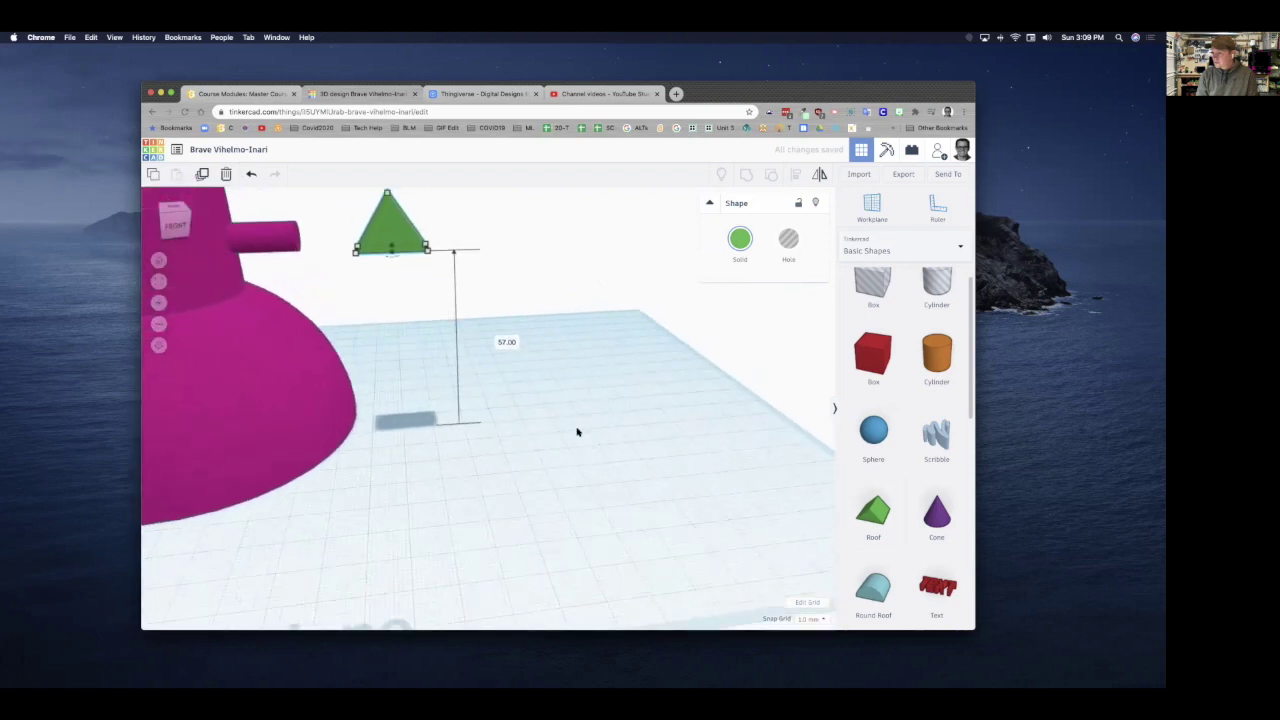
{"action": "left_click_drag", "start_coordinate": [465, 448], "coordinate": [638, 494]}
{"action": "right_click_drag", "start_coordinate": [491, 457], "coordinate": [518, 438]}
{"action": "left_click_drag", "start_coordinate": [464, 399], "coordinate": [436, 430]}
{"action": "right_click_drag", "start_coordinate": [622, 490], "coordinate": [466, 415]}
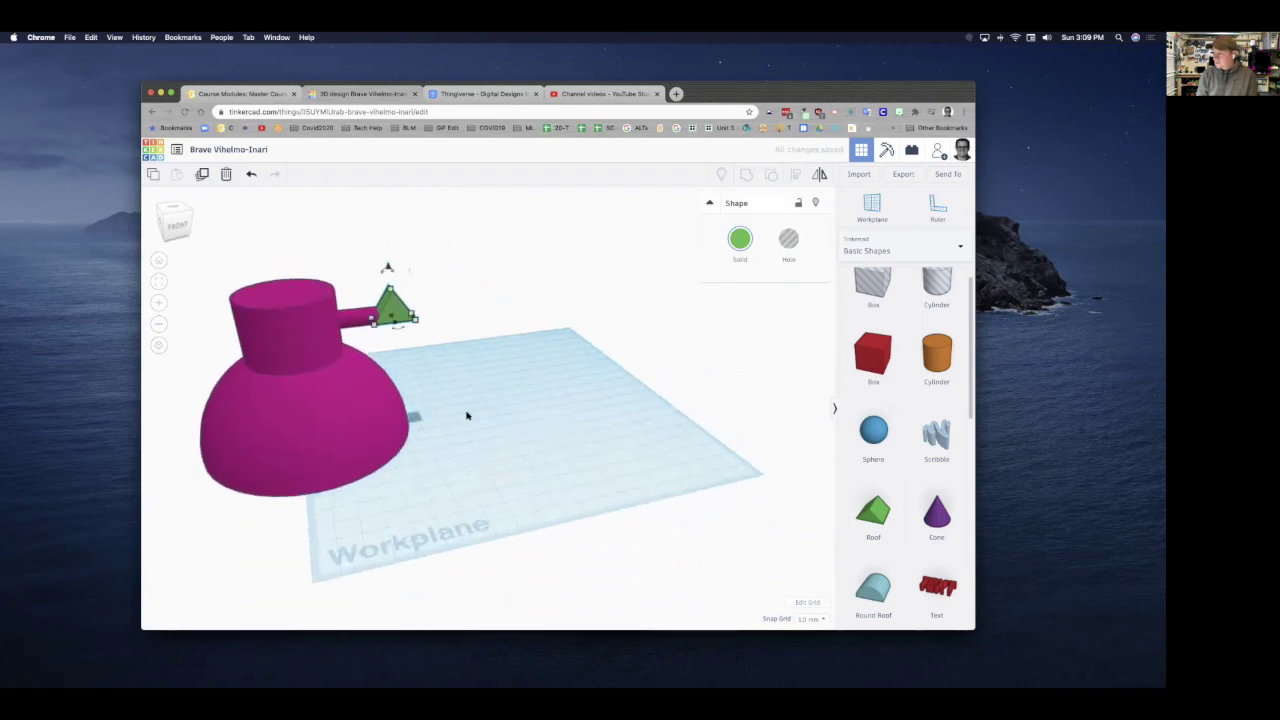
{"action": "left_click_drag", "start_coordinate": [400, 310], "coordinate": [395, 314]}
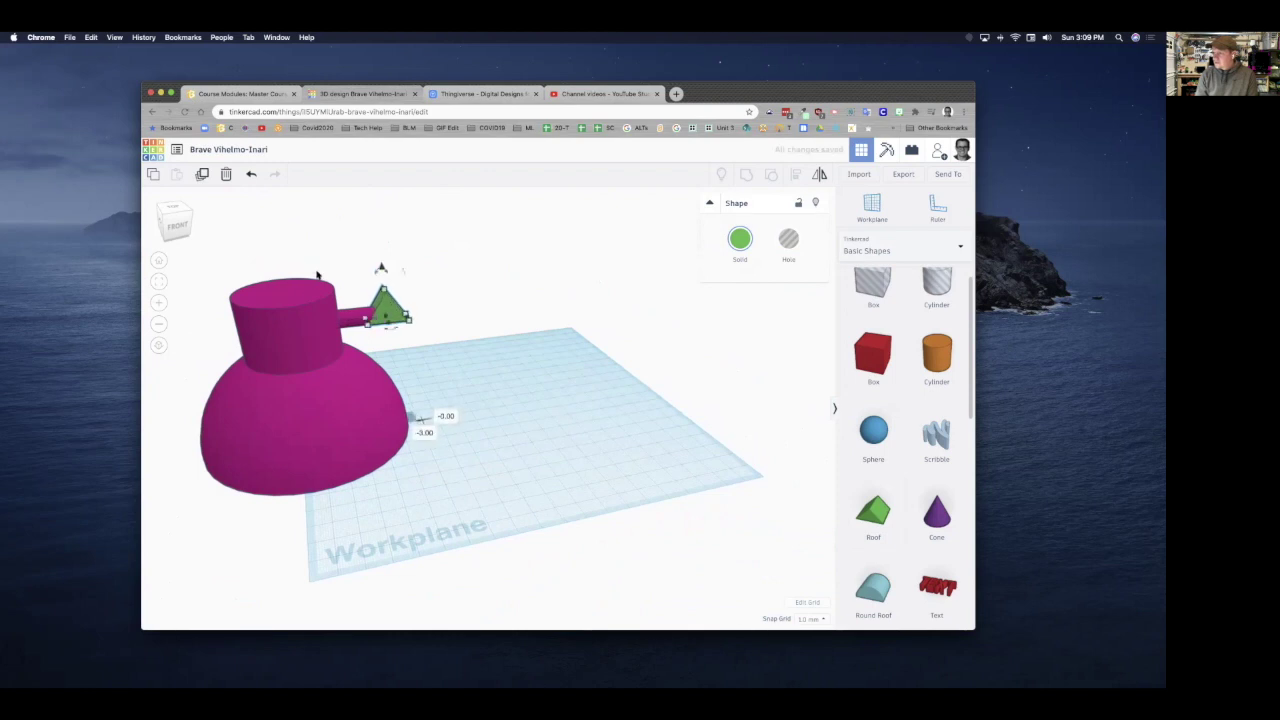
Centre-align the roof shape with the lampshade front to back and group them.
{"action": "left_click", "coordinate": [405, 369]}
{"action": "left_click", "coordinate": [796, 175]}
{"action": "left_click", "coordinate": [187, 456]}
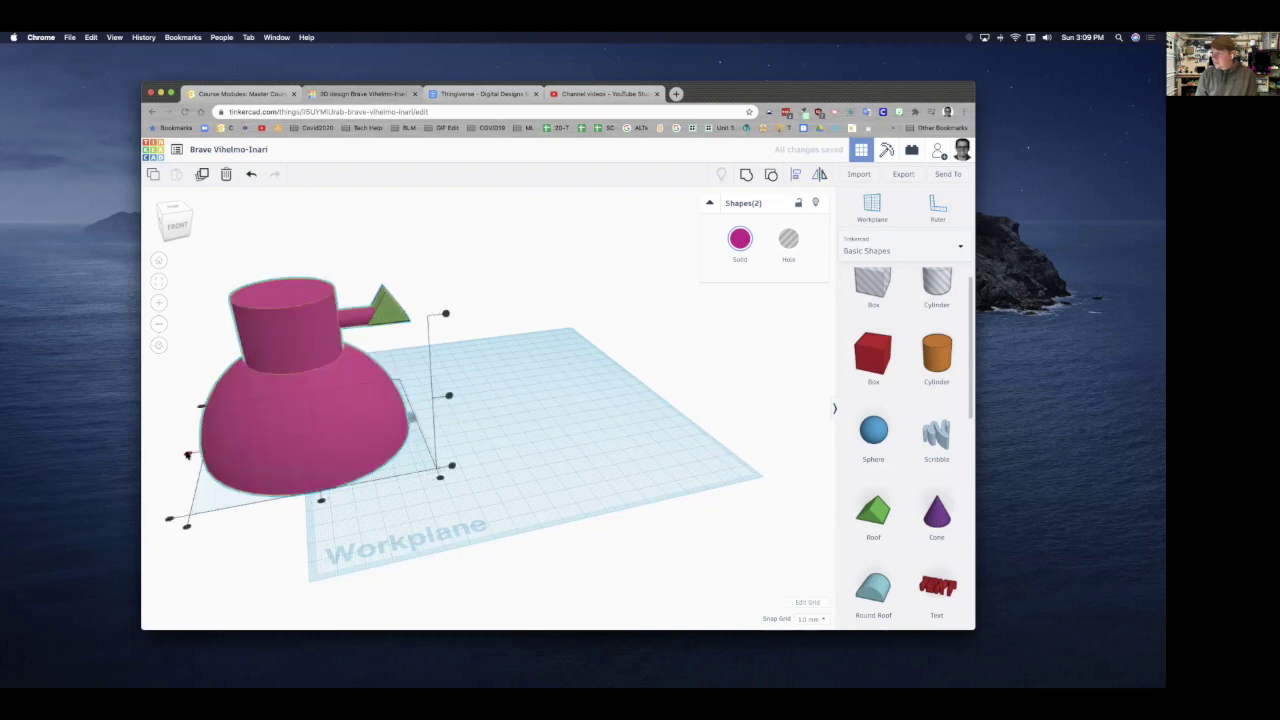
{"action": "left_click", "coordinate": [420, 358]}
{"action": "left_click", "coordinate": [746, 175]}
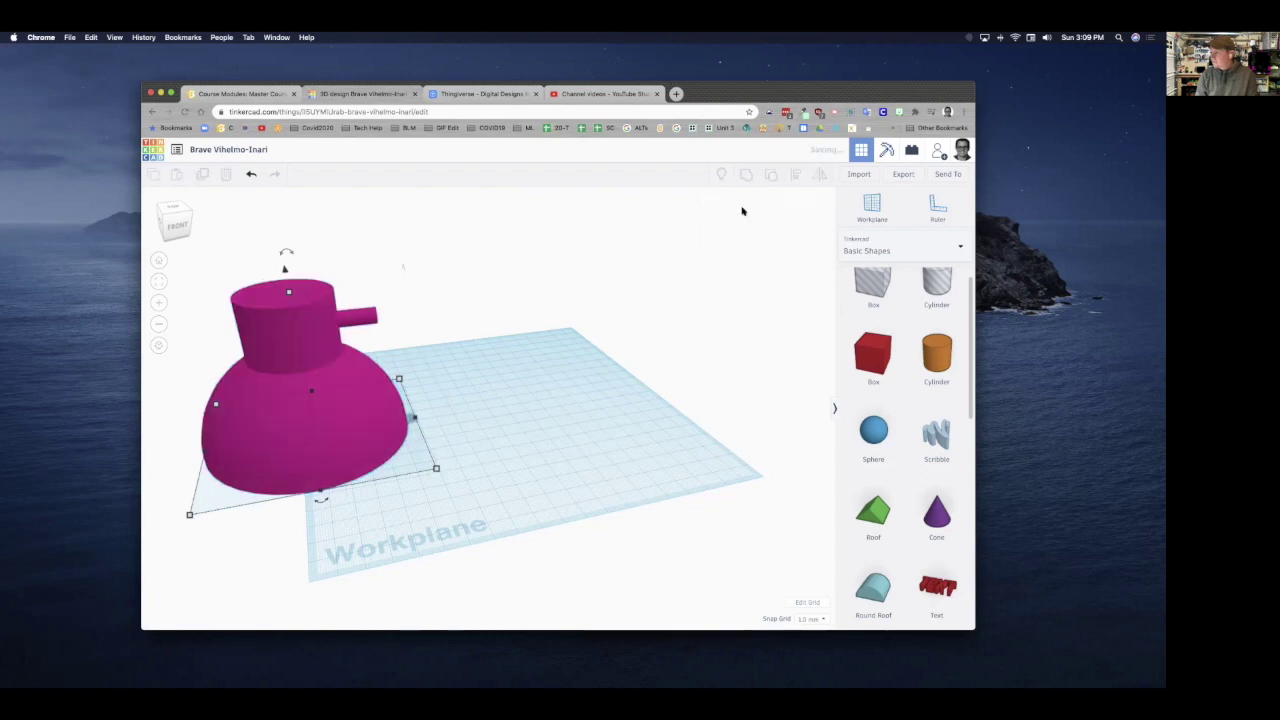
Place a red box behind the lampshade, stretch it into a bar about 140 by 11 mm and reduce its height.
{"action": "left_click_drag", "start_coordinate": [884, 354], "coordinate": [485, 382]}
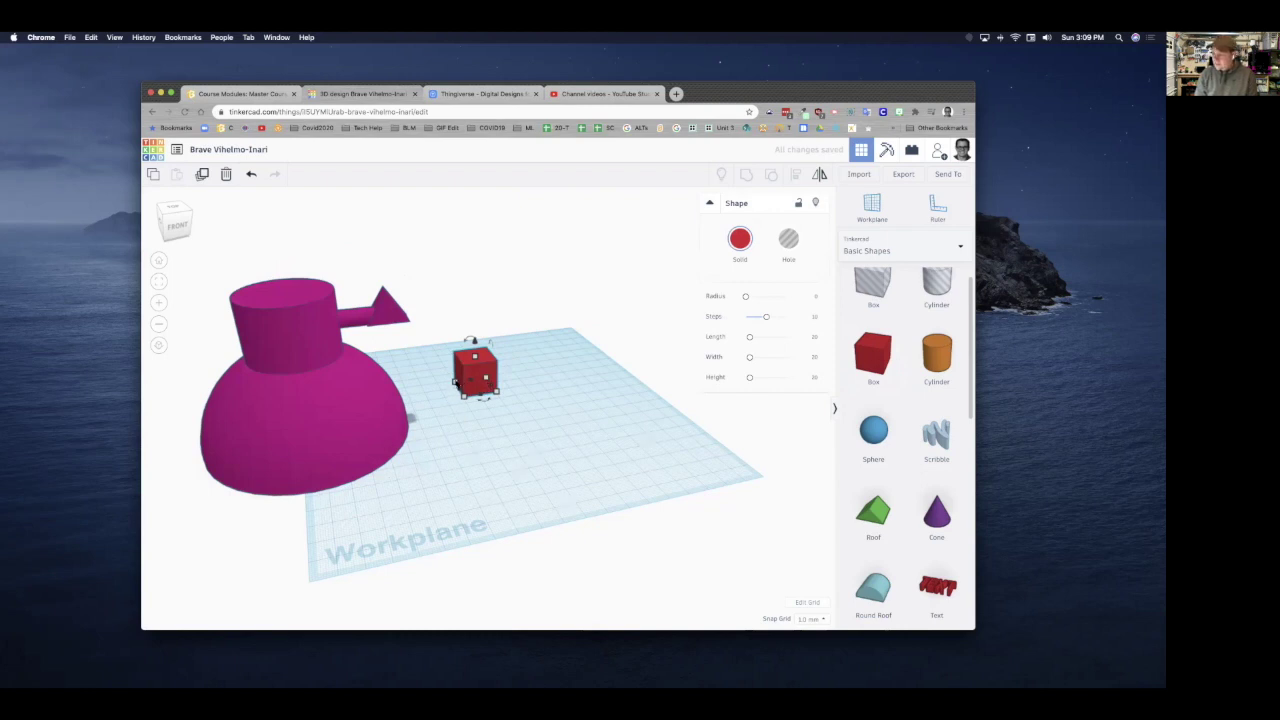
{"action": "mouse_move", "coordinate": [457, 383]}
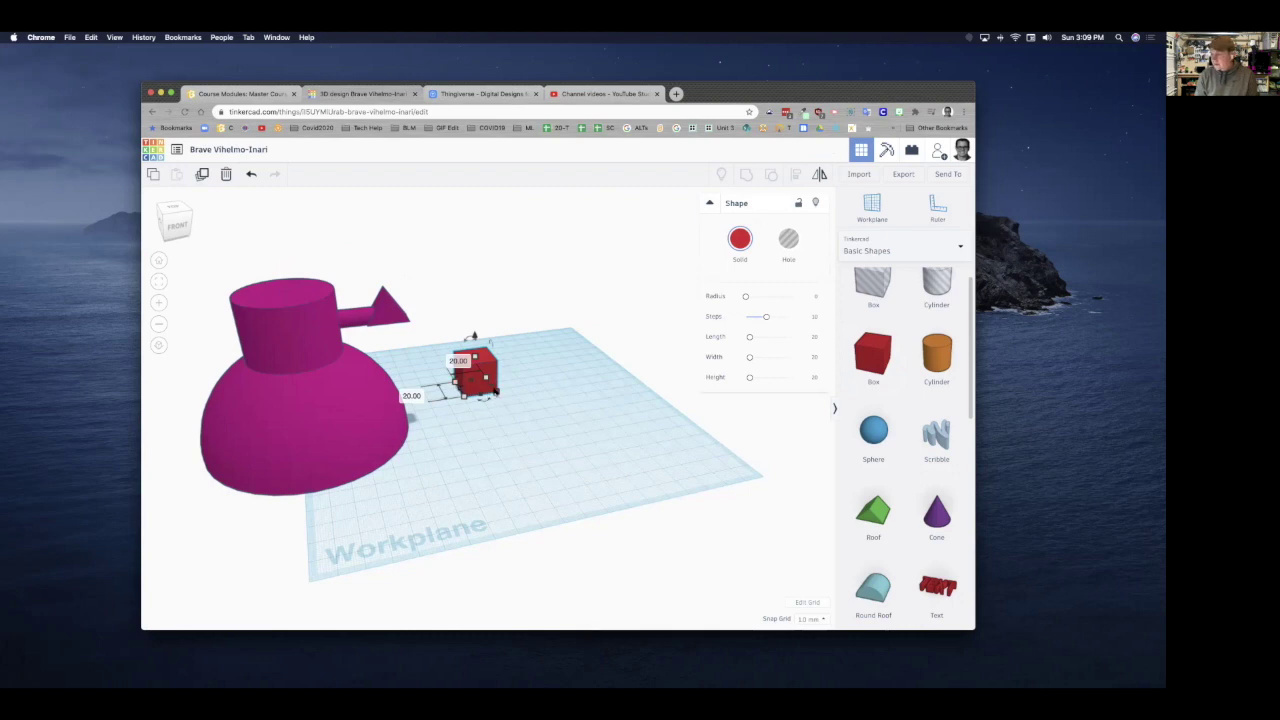
{"action": "left_click_drag", "start_coordinate": [494, 390], "coordinate": [655, 355]}
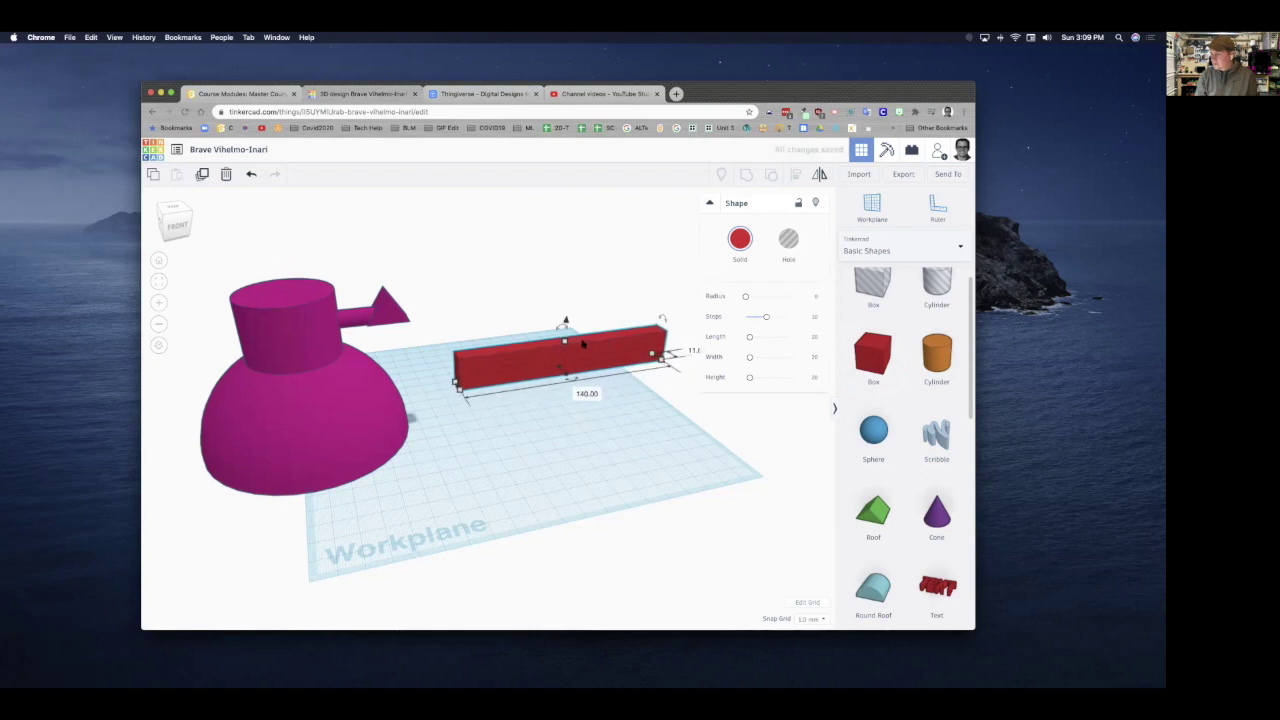
{"action": "left_click_drag", "start_coordinate": [565, 345], "coordinate": [563, 364]}
{"action": "right_click_drag", "start_coordinate": [495, 410], "coordinate": [524, 430]}
{"action": "left_click", "coordinate": [448, 390]}
{"action": "left_click", "coordinate": [399, 404]}
{"action": "key", "text": "Return"}
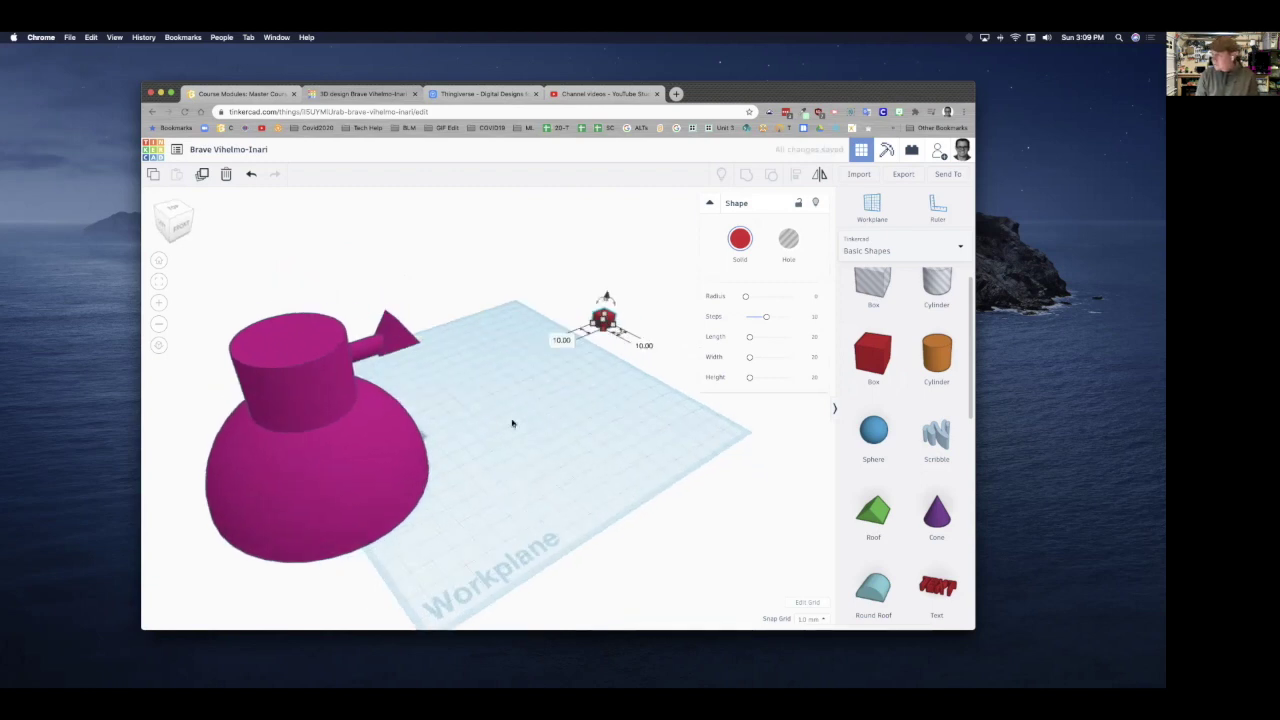
{"action": "key", "text": "super+z"}
Set the red bar's width to 10 mm and stretch the bar longer at its far end.
{"action": "type", "text": "10"}
{"action": "key", "text": "Return"}
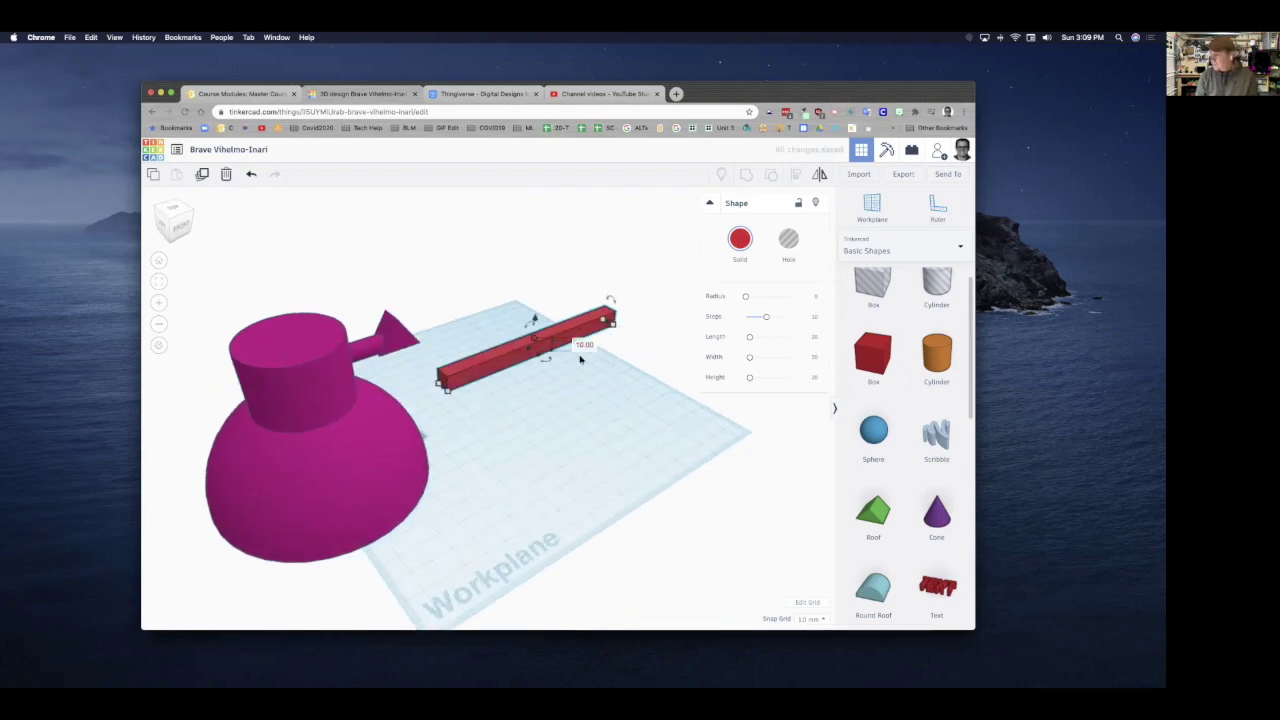
{"action": "left_click_drag", "start_coordinate": [607, 323], "coordinate": [654, 304]}
Raise the red bar to the neck's height and move its near end onto the roof-shaped joint.
{"action": "left_click_drag", "start_coordinate": [574, 337], "coordinate": [556, 243]}
{"action": "right_click_drag", "start_coordinate": [556, 243], "coordinate": [575, 304]}
{"action": "scroll", "coordinate": [570, 310], "scroll_direction": "down", "scroll_amount": 1}
{"action": "left_click_drag", "start_coordinate": [564, 330], "coordinate": [546, 329]}
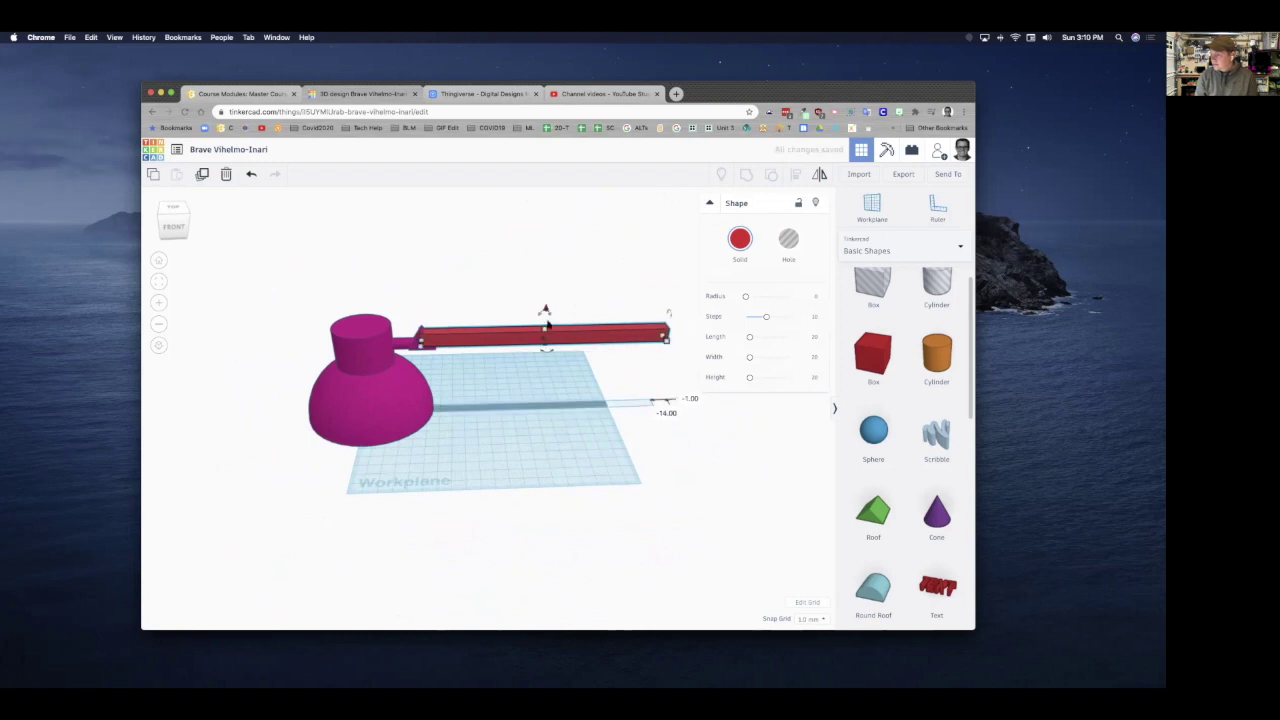
{"action": "right_click_drag", "start_coordinate": [527, 428], "coordinate": [337, 397]}
{"action": "left_click_drag", "start_coordinate": [404, 384], "coordinate": [524, 440]}
{"action": "left_click_drag", "start_coordinate": [483, 377], "coordinate": [479, 374]}
Select the red bar together with the lampshade and align them on their shared centre line.
{"action": "left_click_drag", "start_coordinate": [386, 381], "coordinate": [589, 426]}
{"action": "scroll", "coordinate": [589, 426], "scroll_direction": "up", "scroll_amount": 1}
{"action": "left_click", "coordinate": [795, 174]}
{"action": "right_click_drag", "start_coordinate": [630, 450], "coordinate": [470, 374]}
{"action": "scroll", "coordinate": [534, 380], "scroll_direction": "down", "scroll_amount": 3}
{"action": "scroll", "coordinate": [531, 374], "scroll_direction": "up", "scroll_amount": 5}
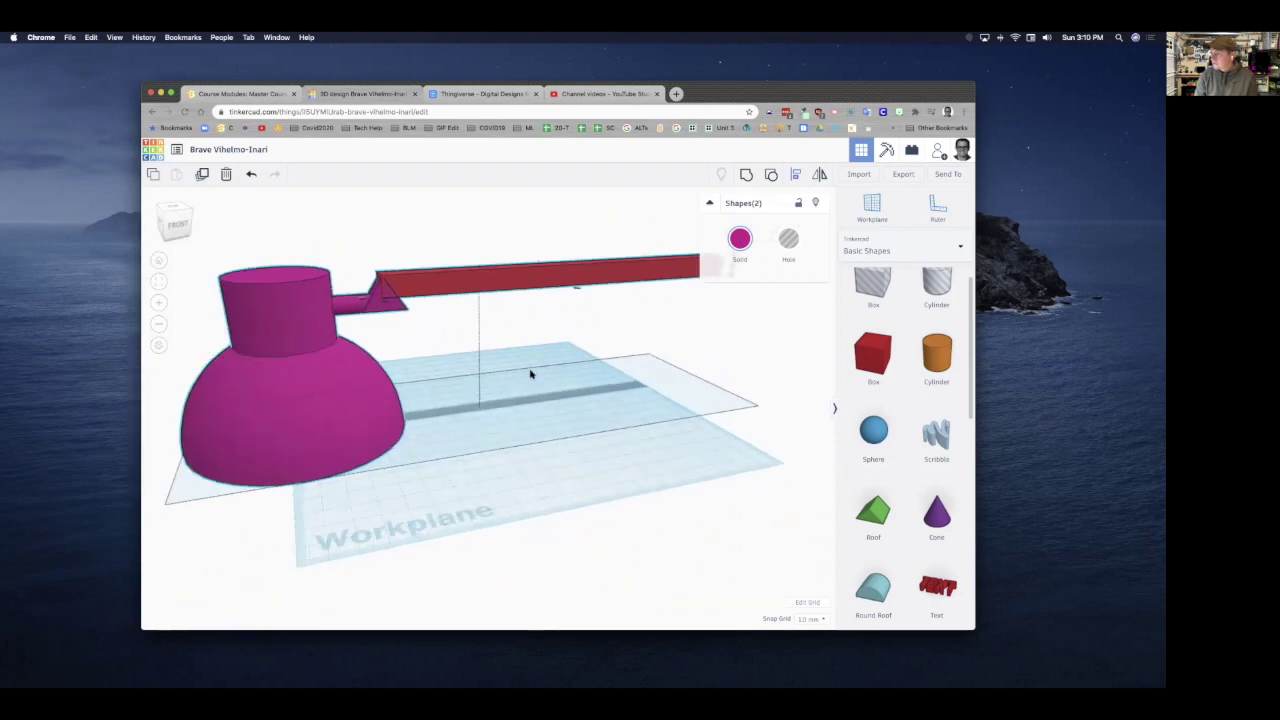
{"action": "left_click", "coordinate": [531, 374]}
Raise the red bar by 2 mm.
{"action": "scroll", "coordinate": [623, 294], "scroll_direction": "up", "scroll_amount": 3}
{"action": "scroll", "coordinate": [623, 294], "scroll_direction": "down", "scroll_amount": 3}
{"action": "left_click", "coordinate": [586, 283]}
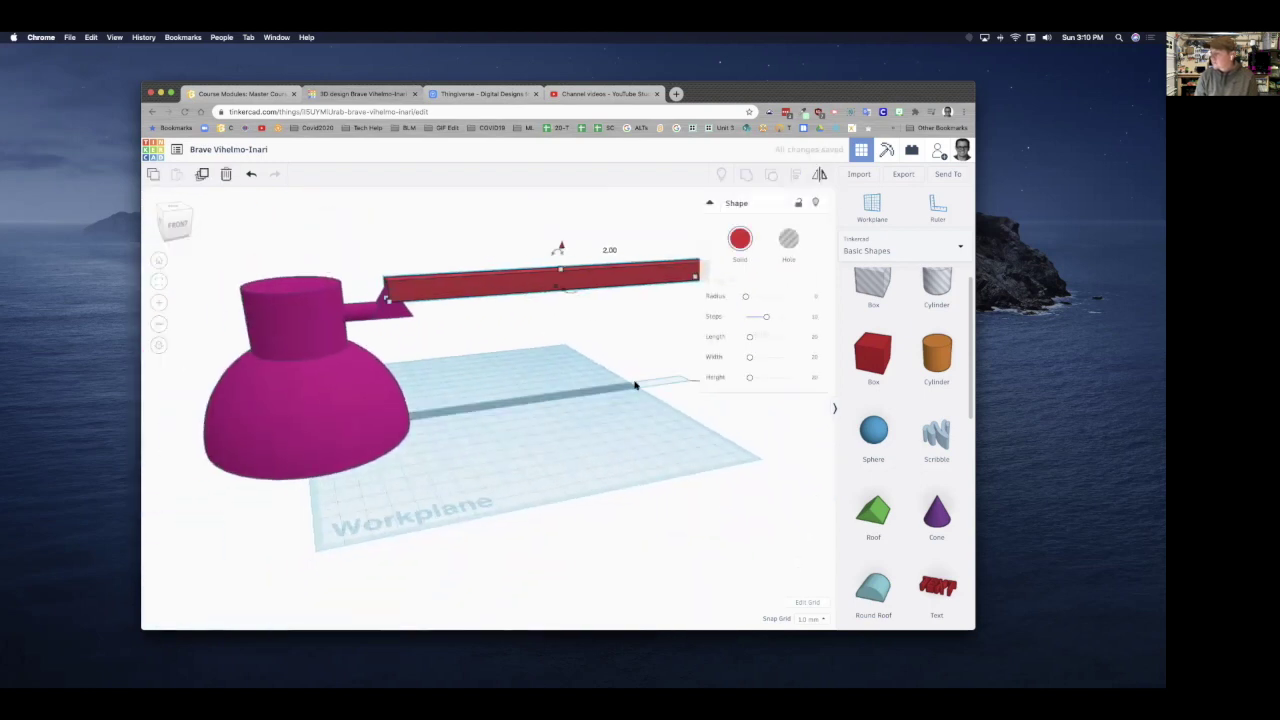
Duplicate the red bar and lower the copy to form a second parallel arm just beneath it.
{"action": "right_click_drag", "start_coordinate": [560, 248], "coordinate": [570, 391]}
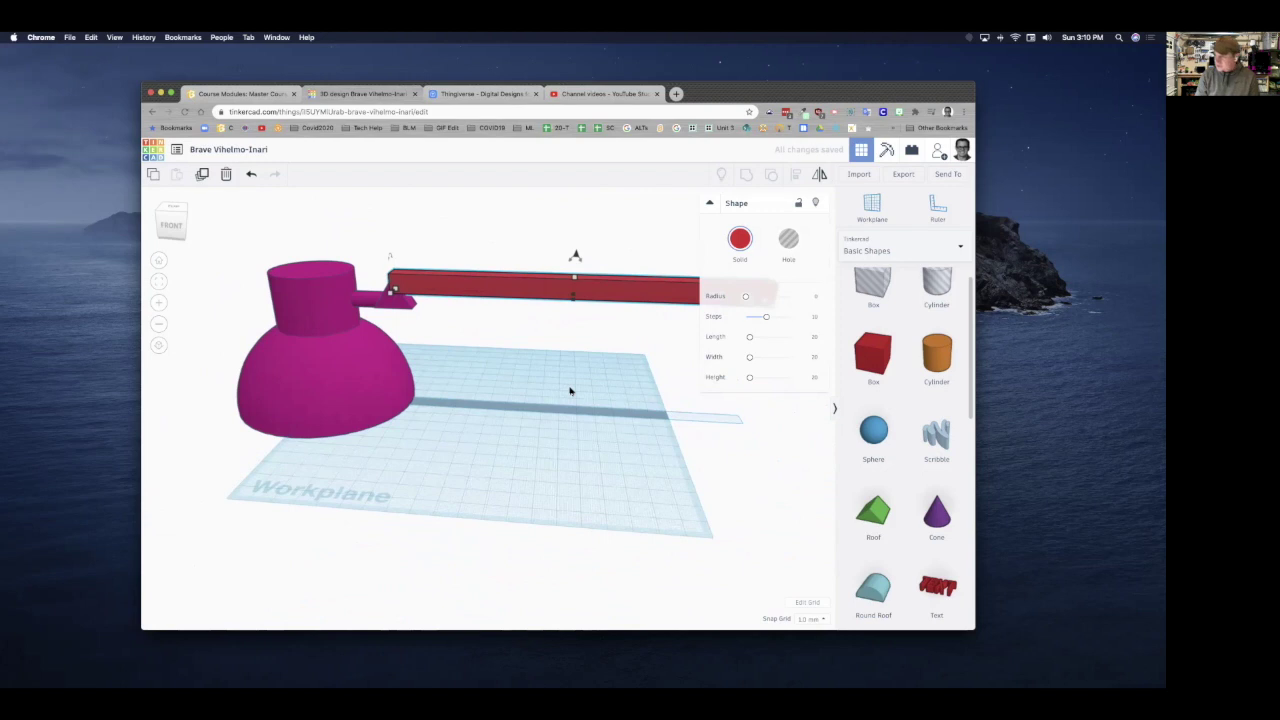
{"action": "mouse_move", "coordinate": [576, 263]}
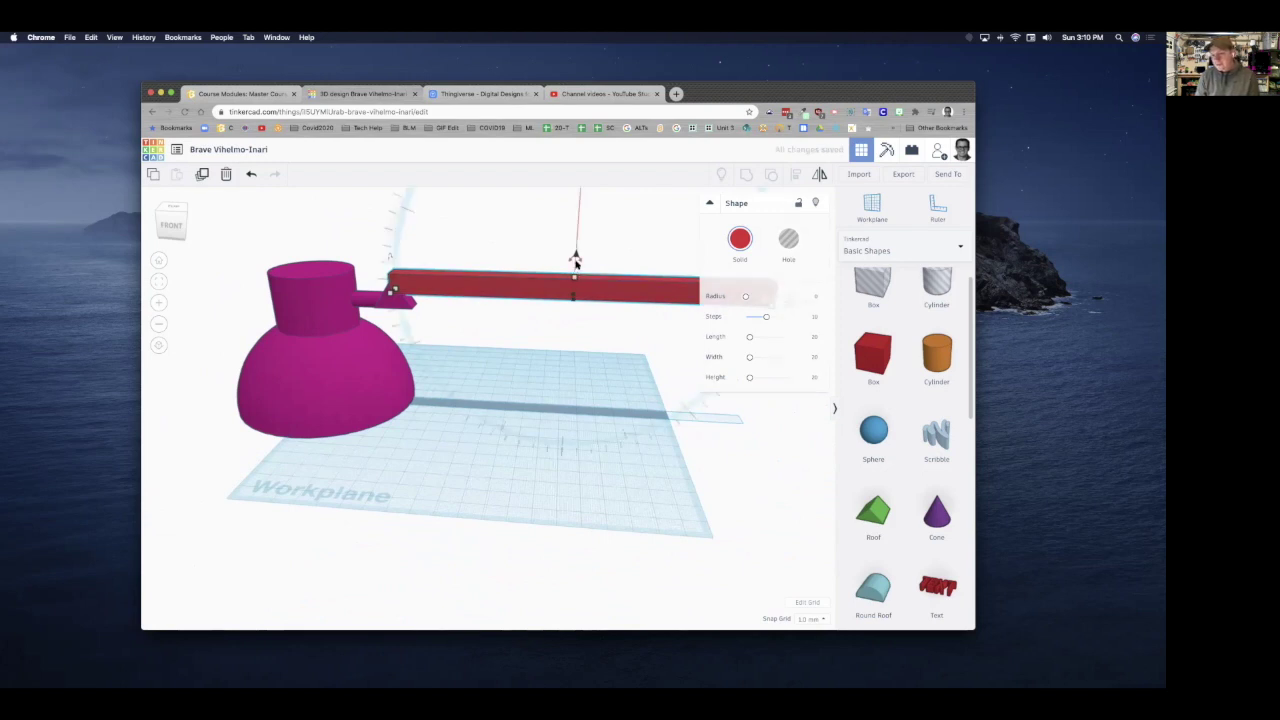
{"action": "left_click_drag", "start_coordinate": [575, 258], "coordinate": [575, 285]}
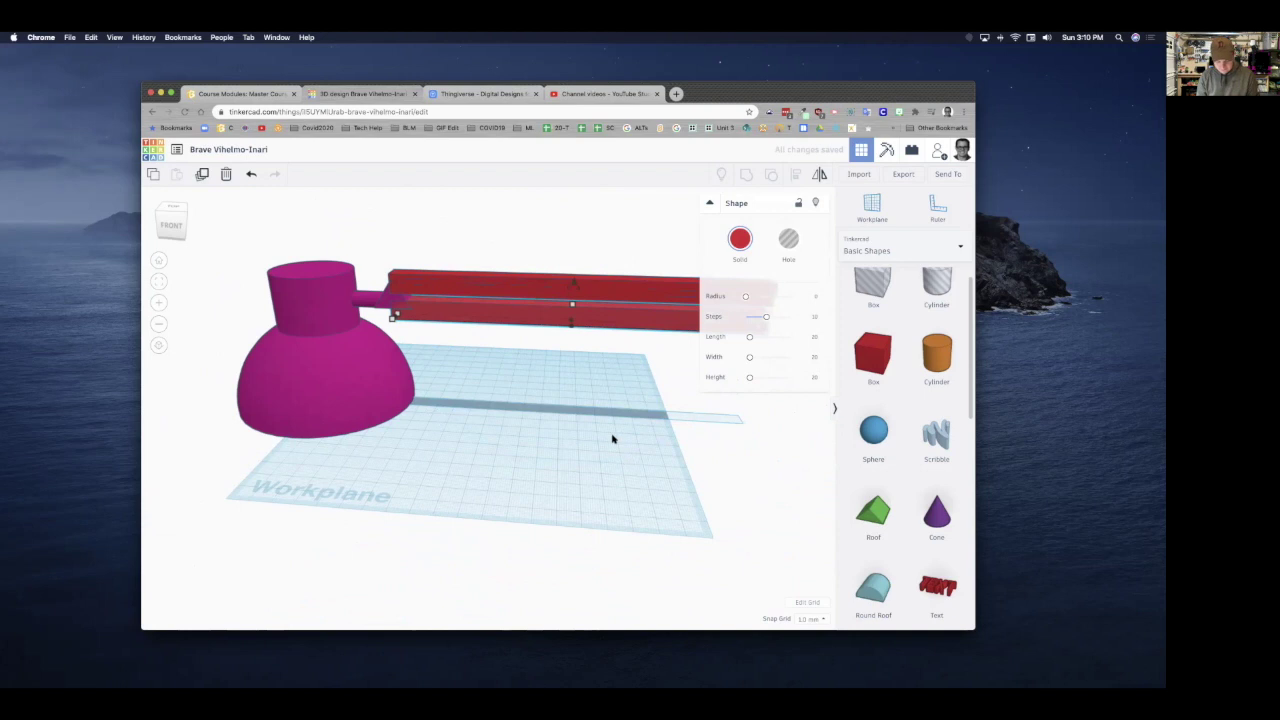
Place a second roof shape below the free end of the two red bars, keeping its 20 by 20 mm base.
{"action": "scroll", "coordinate": [601, 471], "scroll_direction": "down", "scroll_amount": 3}
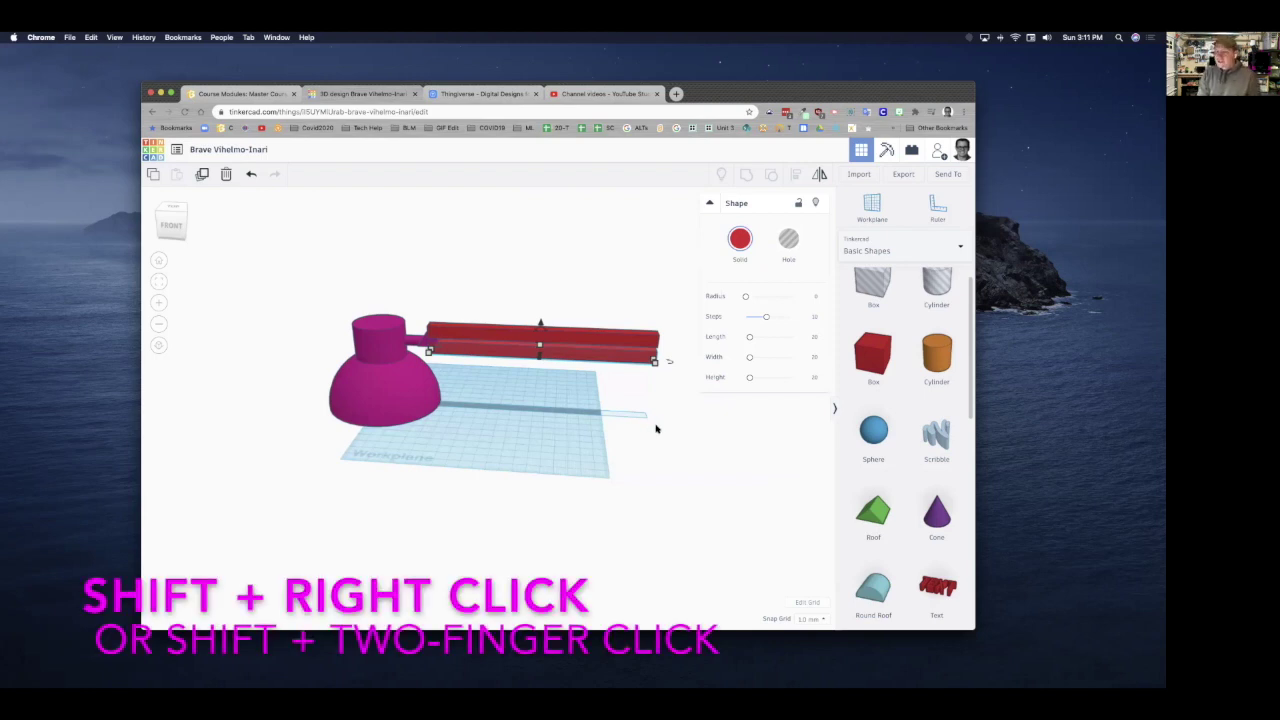
{"action": "right_click_drag", "start_coordinate": [650, 428], "coordinate": [492, 459], "text": "shift"}
{"action": "left_click", "coordinate": [468, 378]}
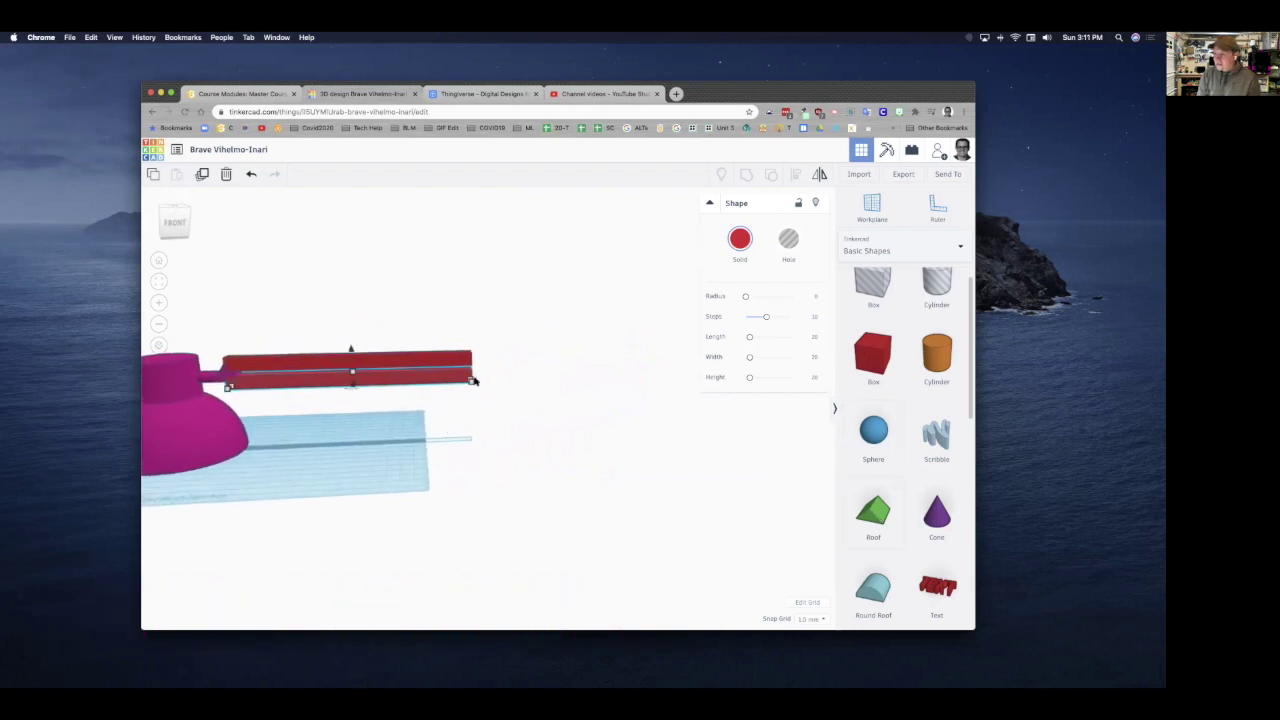
{"action": "left_click_drag", "start_coordinate": [873, 512], "coordinate": [473, 440]}
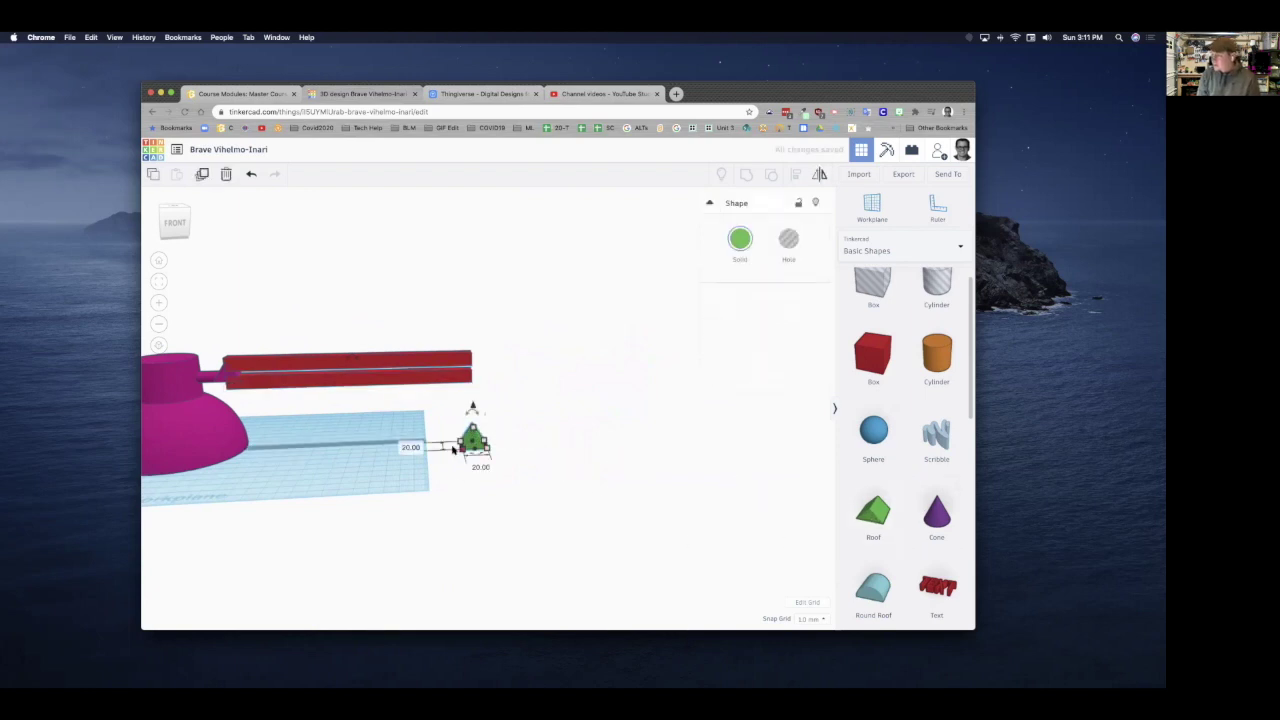
{"action": "scroll", "coordinate": [497, 488], "scroll_direction": "up", "scroll_amount": 3}
{"action": "left_click_drag", "start_coordinate": [482, 478], "coordinate": [497, 472]}
{"action": "key", "text": "super+z"}
Raise the green roof shape to the free end of the two red bars and align it with the bars and shade on their shared centre line.
{"action": "left_click_drag", "start_coordinate": [455, 424], "coordinate": [457, 263]}
{"action": "right_click_drag", "start_coordinate": [460, 550], "coordinate": [374, 586]}
{"action": "left_click_drag", "start_coordinate": [473, 289], "coordinate": [514, 354]}
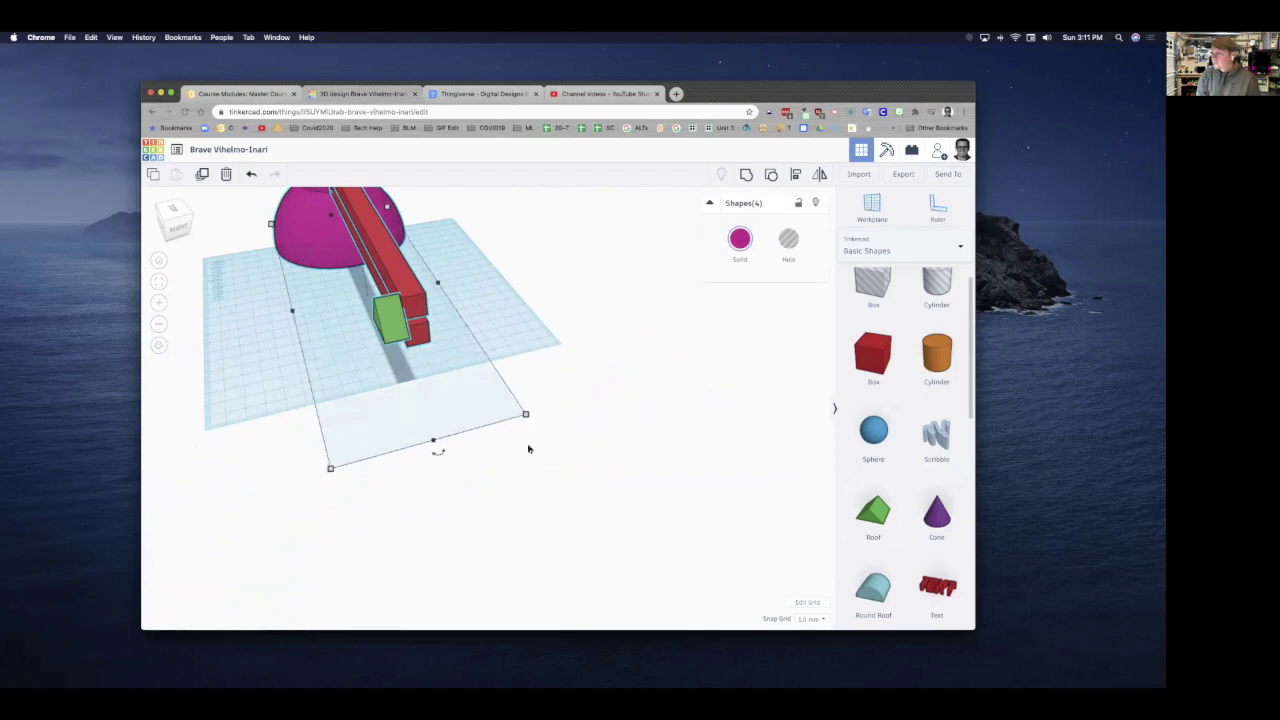
{"action": "left_click", "coordinate": [793, 175]}
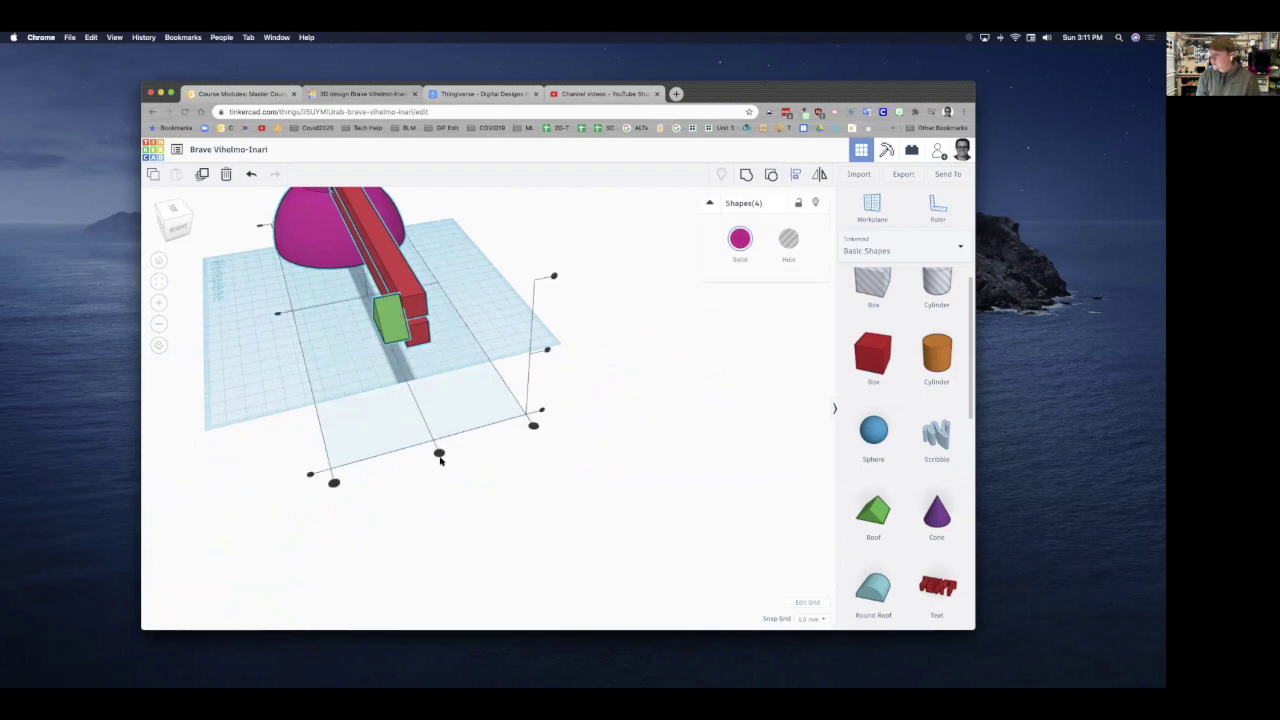
{"action": "left_click", "coordinate": [439, 455]}
{"action": "right_click_drag", "start_coordinate": [467, 502], "coordinate": [651, 483]}
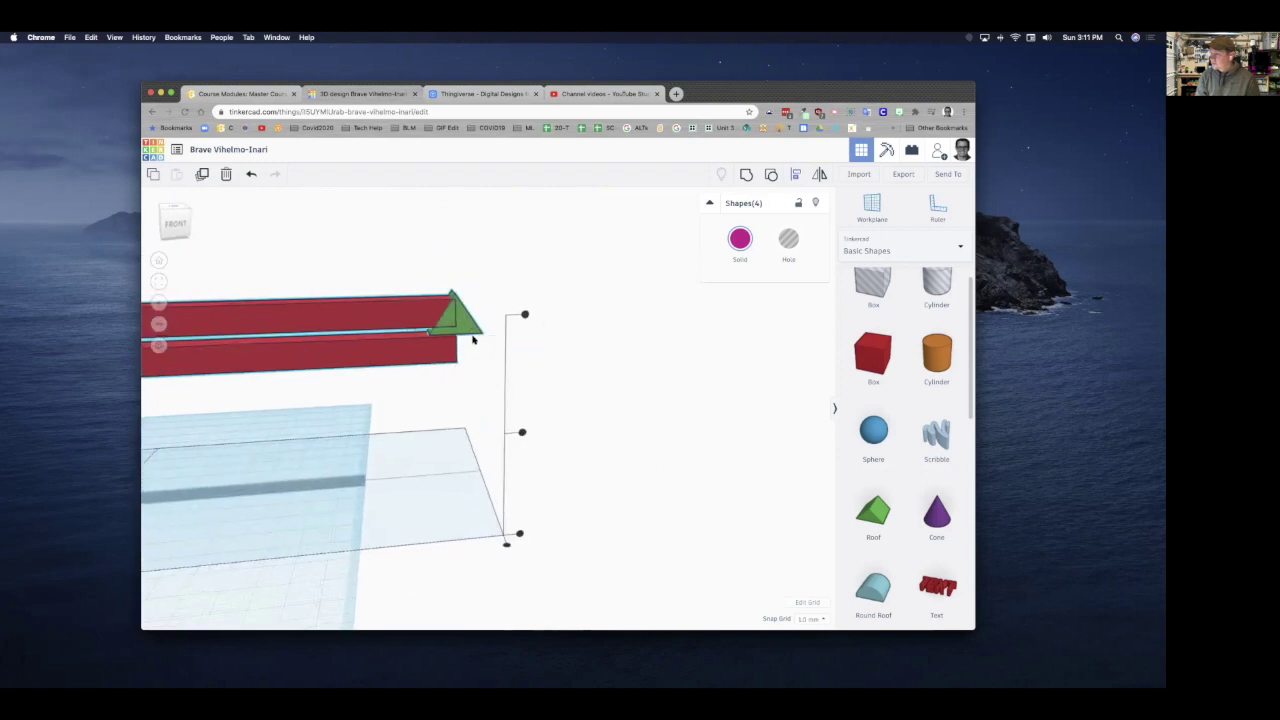
Fine-tune the green roof's position and height at the free end of the two red bars.
{"action": "left_click", "coordinate": [458, 318]}
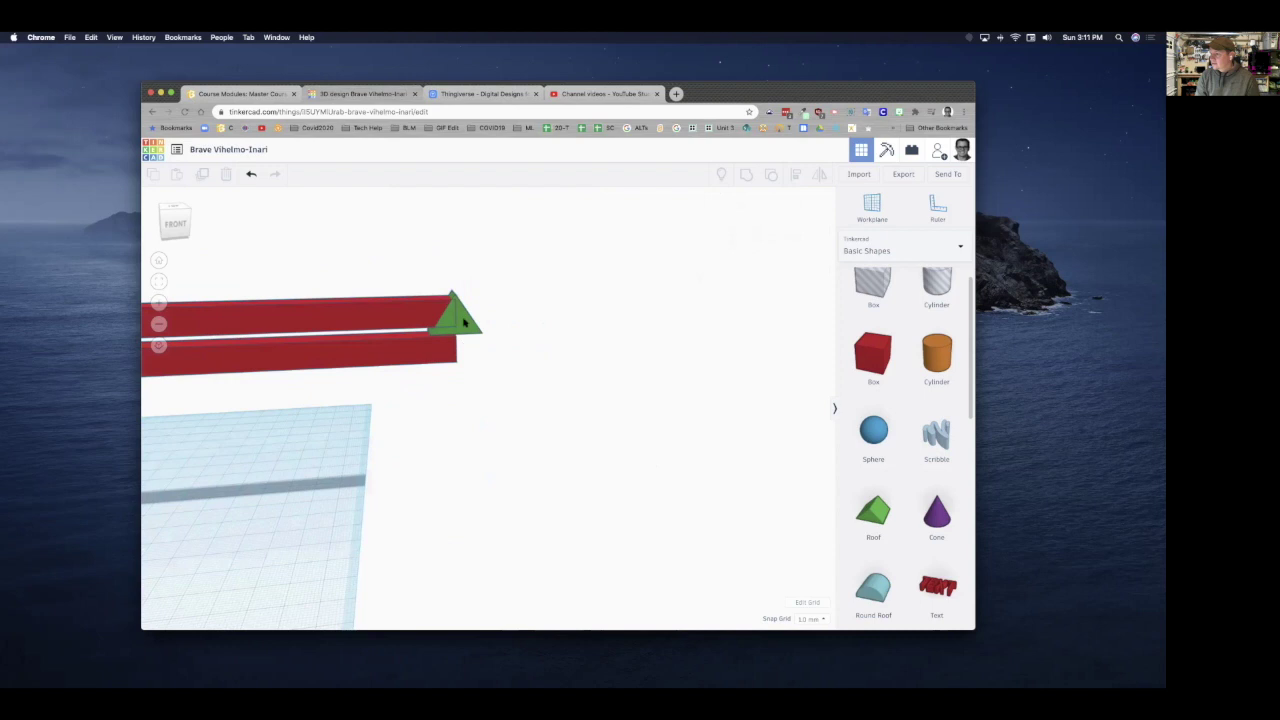
{"action": "left_click_drag", "start_coordinate": [454, 293], "coordinate": [455, 277]}
{"action": "left_click_drag", "start_coordinate": [466, 326], "coordinate": [474, 329]}
{"action": "left_click", "coordinate": [454, 304], "text": "shift"}
{"action": "left_click", "coordinate": [454, 304], "text": "shift"}
{"action": "left_click_drag", "start_coordinate": [457, 258], "coordinate": [459, 277]}
Group the lampshade and the two parallel arm bars into one shape, leaving the green roof separate.
{"action": "left_click_drag", "start_coordinate": [394, 246], "coordinate": [553, 356]}
{"action": "right_click_drag", "start_coordinate": [553, 356], "coordinate": [416, 366]}
{"action": "left_click_drag", "start_coordinate": [416, 366], "coordinate": [414, 360]}
{"action": "key", "text": "super+z"}
{"action": "right_click_drag", "start_coordinate": [414, 360], "coordinate": [394, 531]}
{"action": "left_click_drag", "start_coordinate": [394, 531], "coordinate": [314, 374]}
{"action": "left_click", "coordinate": [746, 175]}
Enlarge the green roof and shift it into the end of the arm so that it caps both bars.
{"action": "right_click_drag", "start_coordinate": [726, 420], "coordinate": [564, 546]}
{"action": "left_click", "coordinate": [571, 349]}
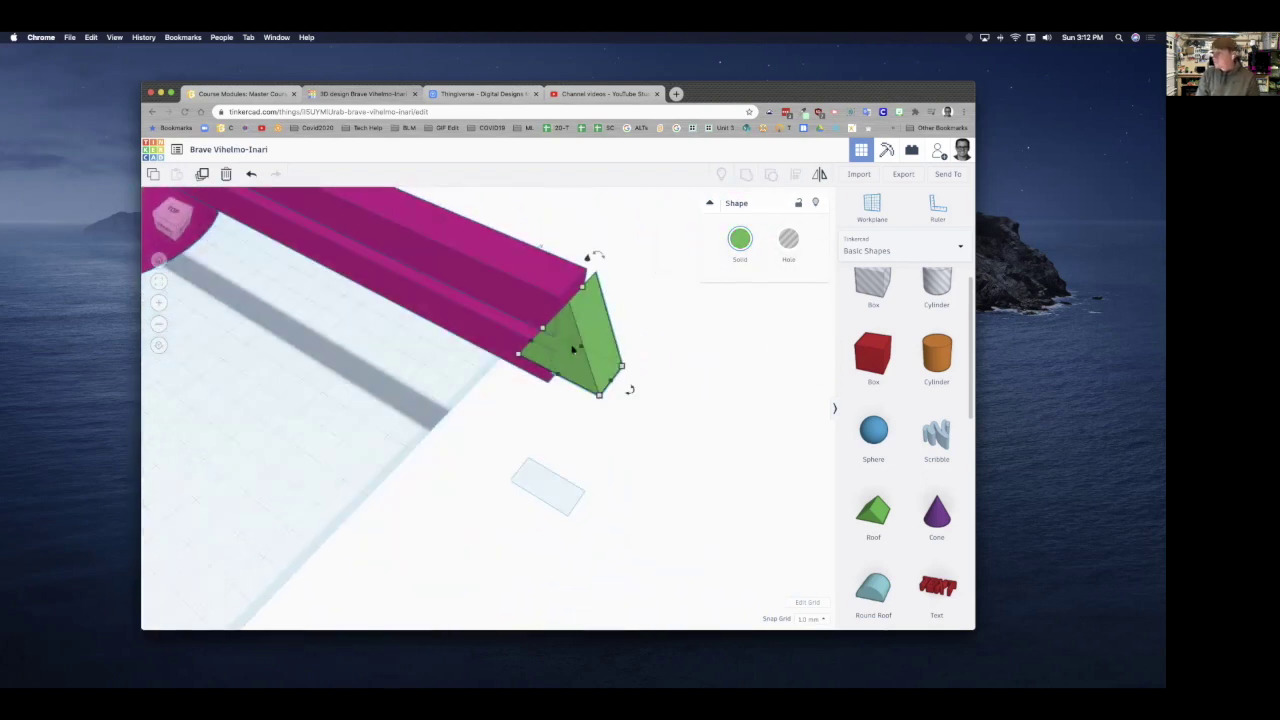
{"action": "left_click_drag", "start_coordinate": [606, 325], "coordinate": [597, 348]}
{"action": "left_click_drag", "start_coordinate": [606, 394], "coordinate": [592, 357]}
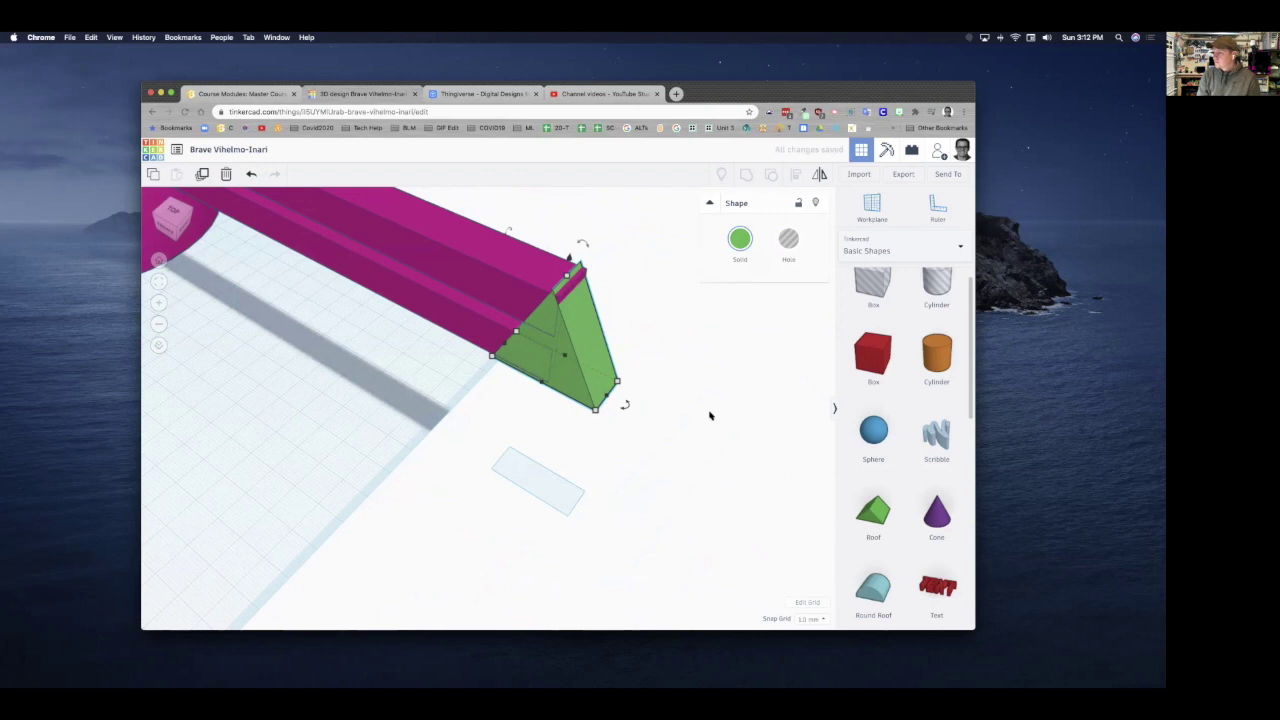
Add a box beyond the arm's free end, set its base to 10 by 10 mm and stretch it upward into a tall post.
{"action": "left_click_drag", "start_coordinate": [873, 355], "coordinate": [649, 461]}
{"action": "scroll", "coordinate": [631, 451], "scroll_direction": "down", "scroll_amount": 5}
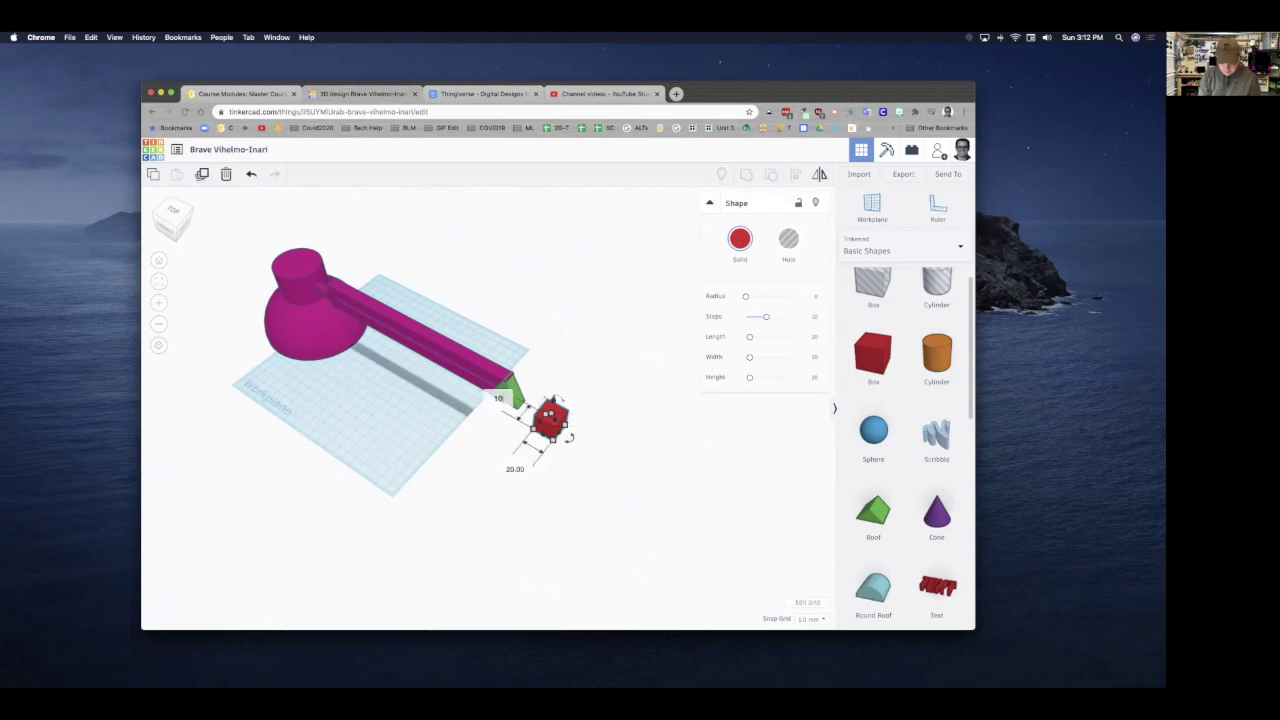
{"action": "key", "text": "Tab"}
{"action": "type", "text": "10"}
{"action": "key", "text": "Tab"}
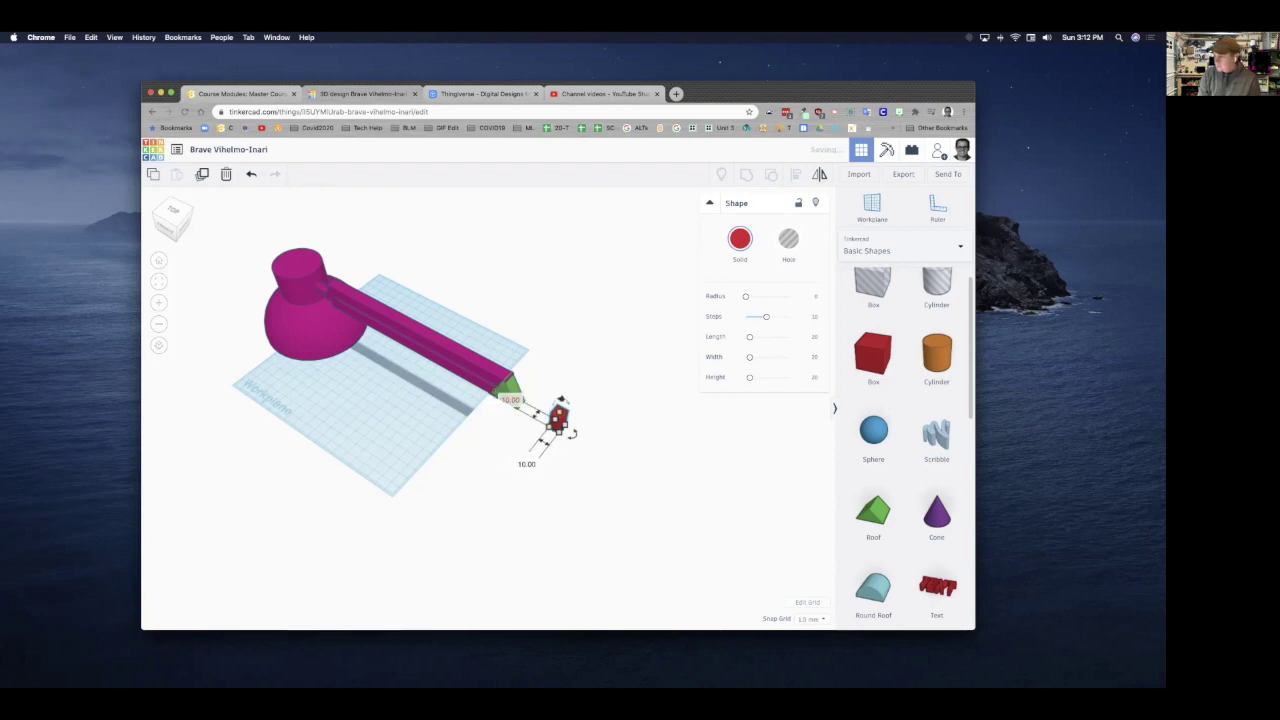
{"action": "left_click_drag", "start_coordinate": [559, 414], "coordinate": [564, 320]}
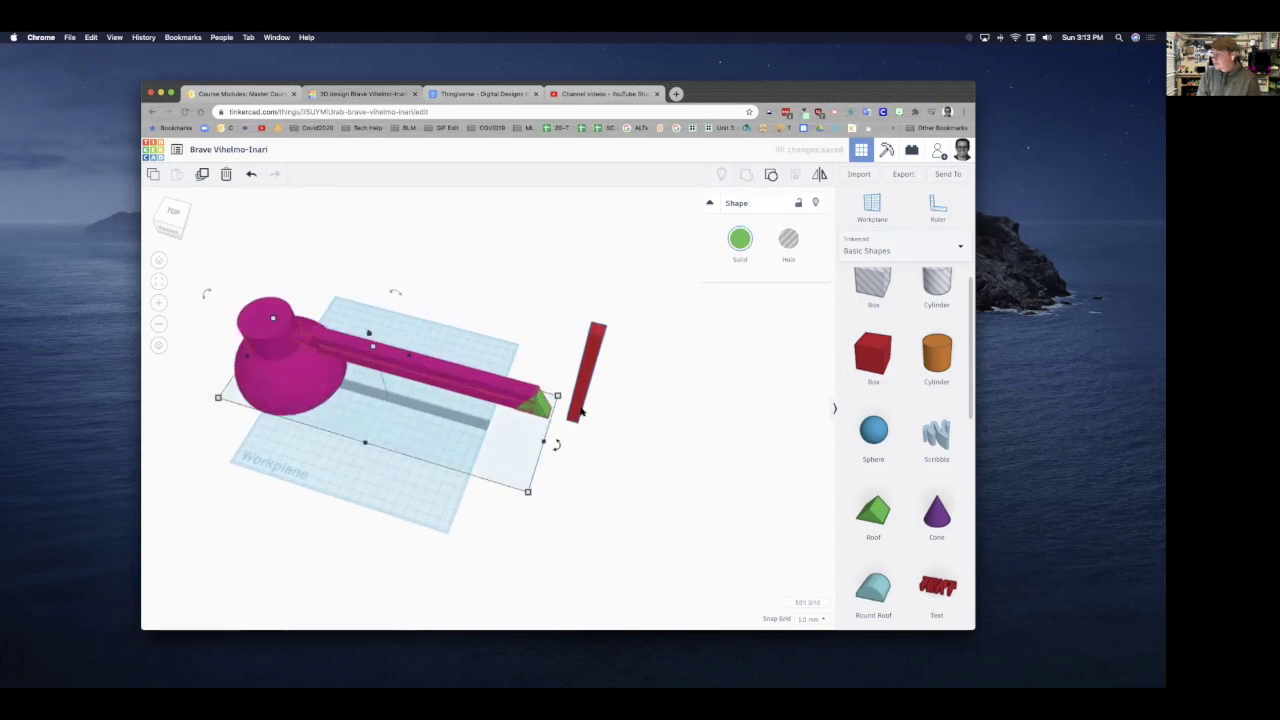
Duplicate the tall red post to form a second parallel leg beside it, keeping the two as separate shapes.
{"action": "left_click_drag", "start_coordinate": [543, 436], "coordinate": [570, 445], "text": "alt"}
{"action": "left_click", "coordinate": [536, 450], "text": "shift"}
{"action": "key", "text": "super+g"}
{"action": "right_click_drag", "start_coordinate": [548, 495], "coordinate": [609, 449]}
{"action": "left_click", "coordinate": [713, 458]}
{"action": "left_click", "coordinate": [600, 420]}
{"action": "key", "text": "super+shift+g"}
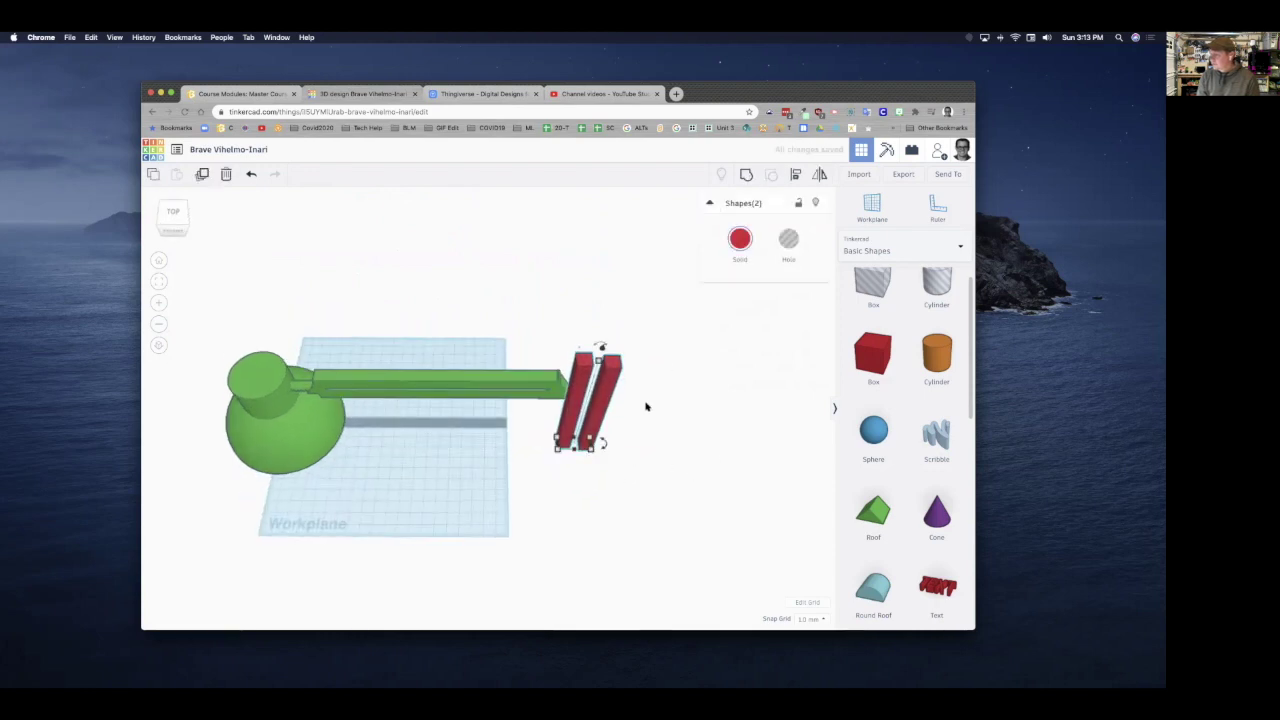
Align the front faces of the two red legs and group the legs into one shape.
{"action": "left_click", "coordinate": [798, 175]}
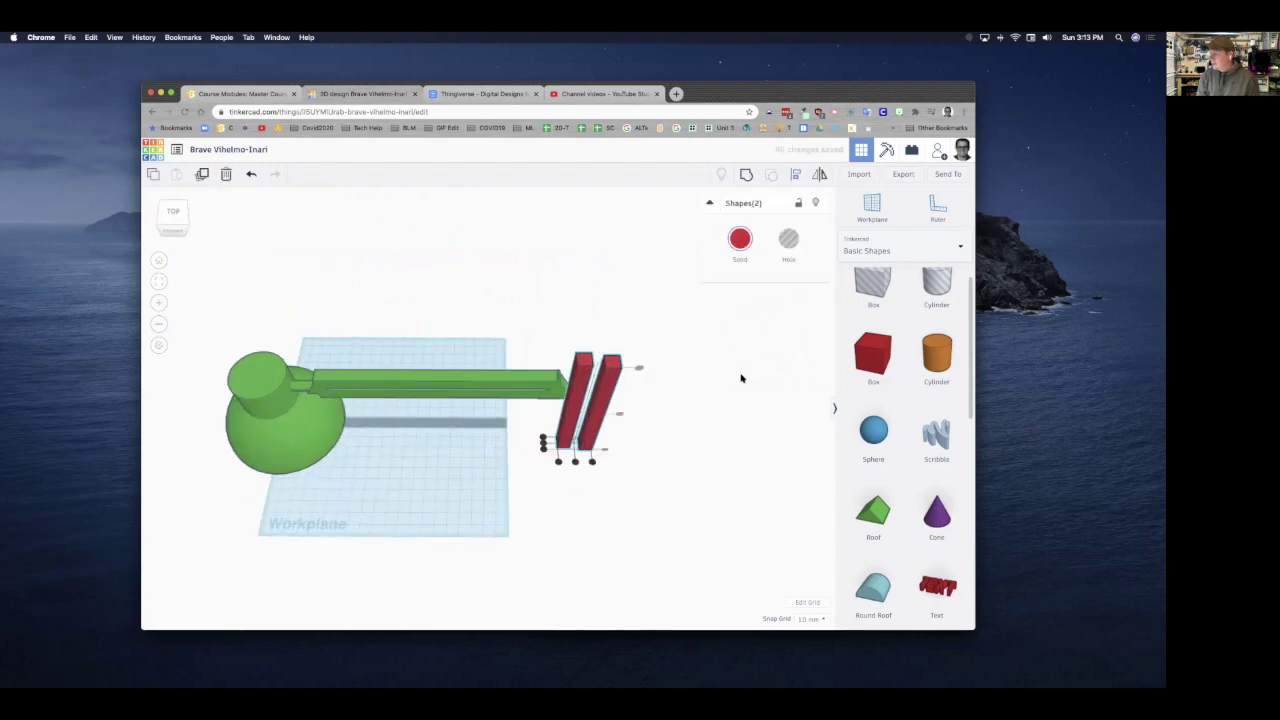
{"action": "left_click", "coordinate": [546, 449]}
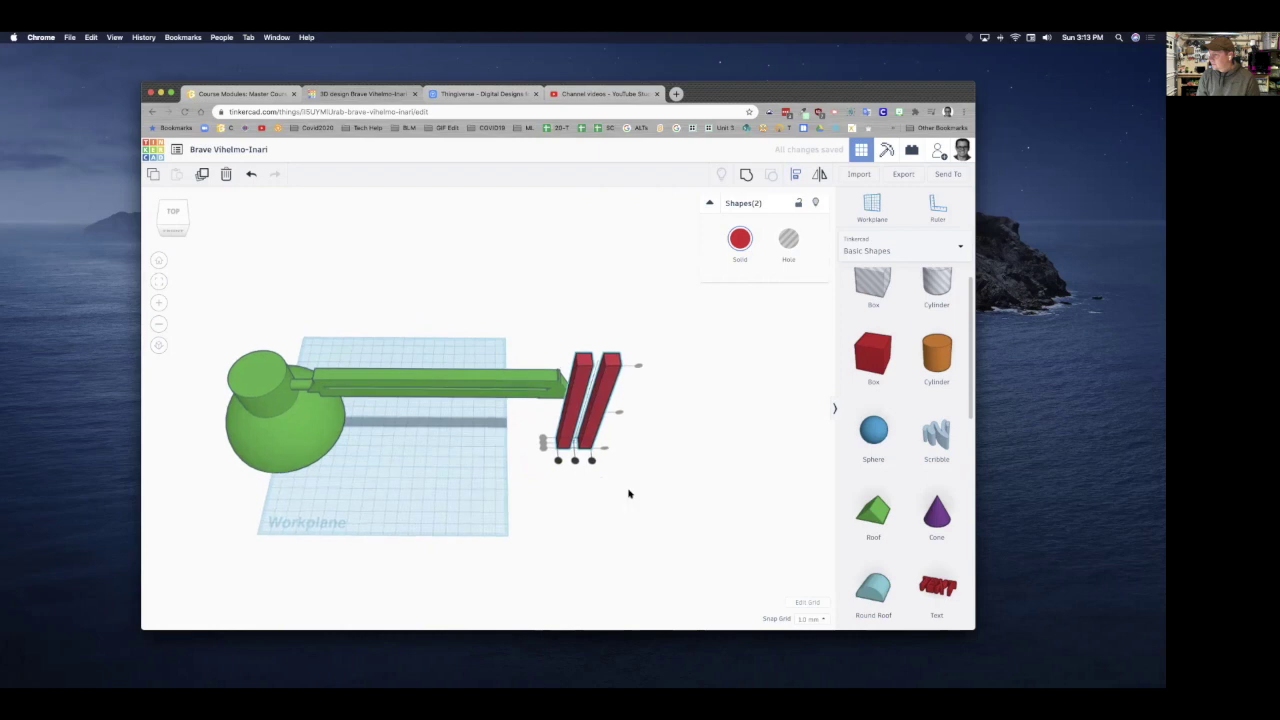
{"action": "left_click", "coordinate": [561, 393]}
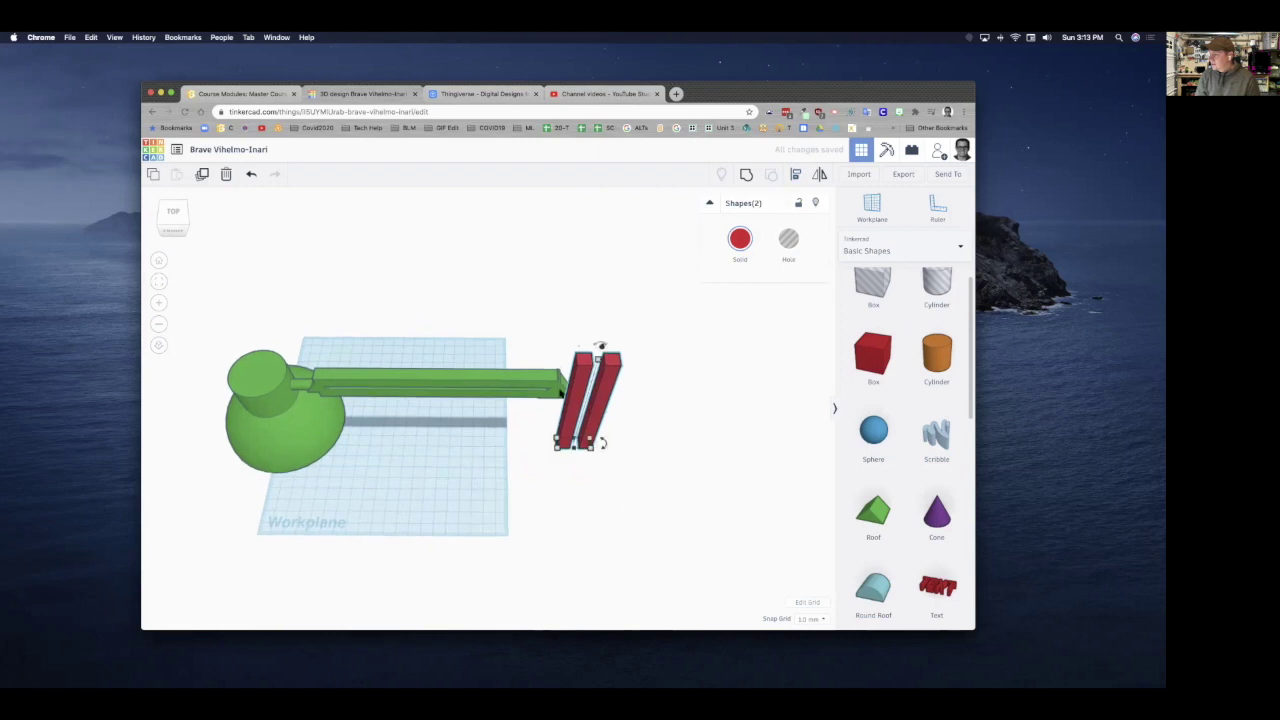
{"action": "left_click", "coordinate": [745, 175]}
Select the red legs together with the lamp and align them on their shared front-to-back centre line.
{"action": "left_click_drag", "start_coordinate": [583, 423], "coordinate": [628, 455]}
{"action": "key", "text": "l"}
{"action": "scroll", "coordinate": [375, 468], "scroll_direction": "down", "scroll_amount": 3}
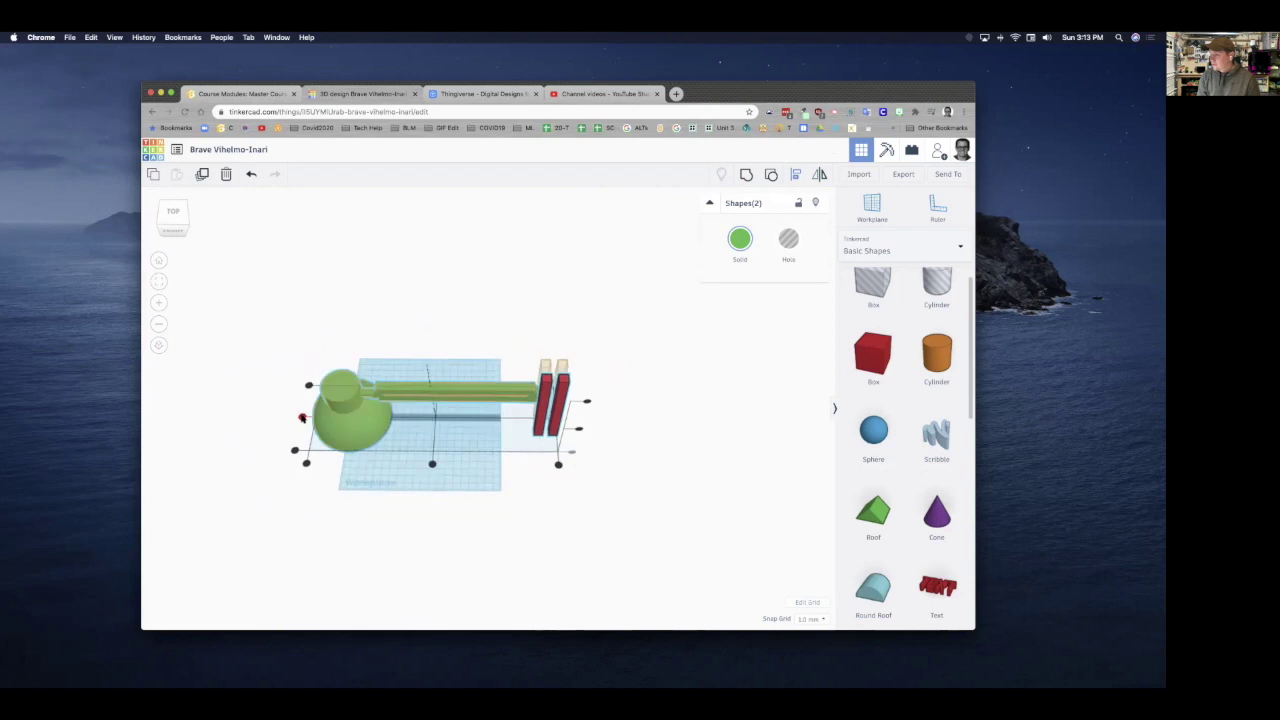
{"action": "right_click_drag", "start_coordinate": [628, 443], "coordinate": [571, 440]}
{"action": "left_click", "coordinate": [566, 442]}
Move the pair of red legs toward the shade until they overlap the roof-shaped end of the arm.
{"action": "left_click", "coordinate": [537, 440]}
{"action": "key", "text": "Left"}
{"action": "key", "text": "Left"}
{"action": "key", "text": "Left"}
{"action": "key", "text": "Left"}
{"action": "key", "text": "Left"}
{"action": "key", "text": "Left"}
{"action": "key", "text": "Left"}
{"action": "key", "text": "Left"}
{"action": "key", "text": "Left"}
{"action": "key", "text": "Left"}
{"action": "key", "text": "Left"}
{"action": "key", "text": "Left"}
{"action": "key", "text": "Left"}
{"action": "key", "text": "Left"}
{"action": "key", "text": "Left"}
{"action": "key", "text": "Left"}
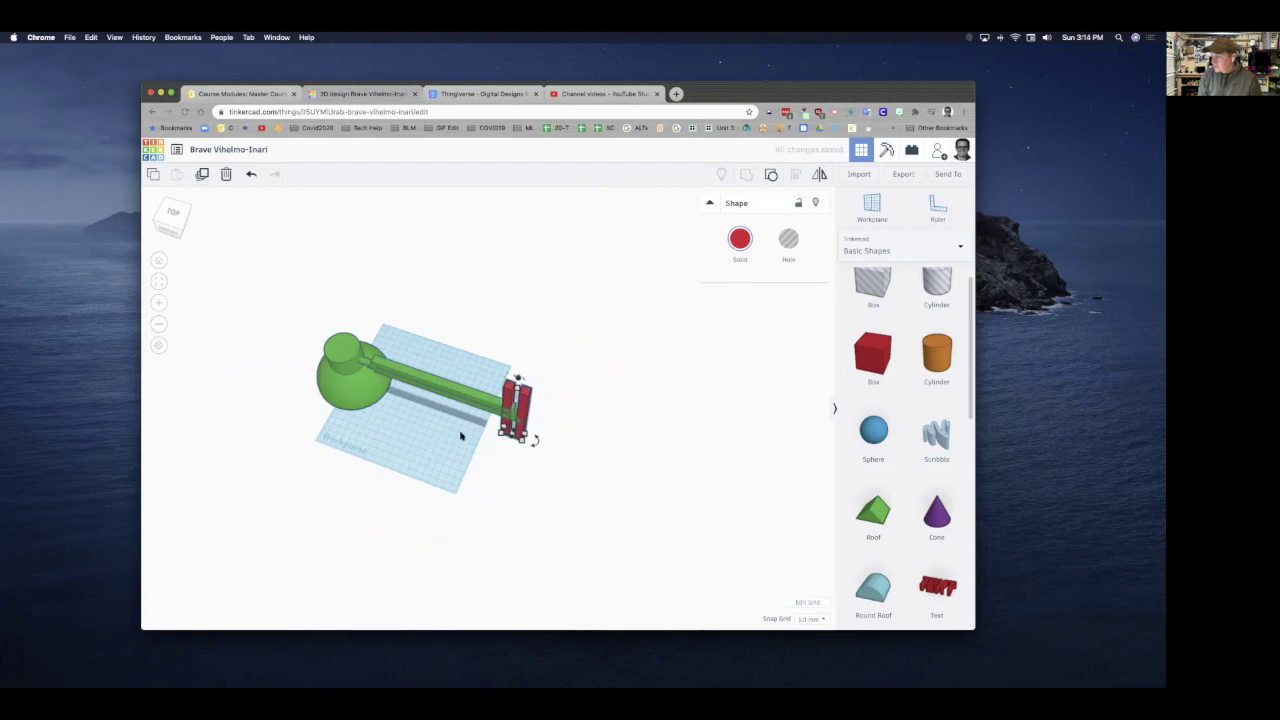
{"action": "right_click_drag", "start_coordinate": [595, 469], "coordinate": [553, 456]}
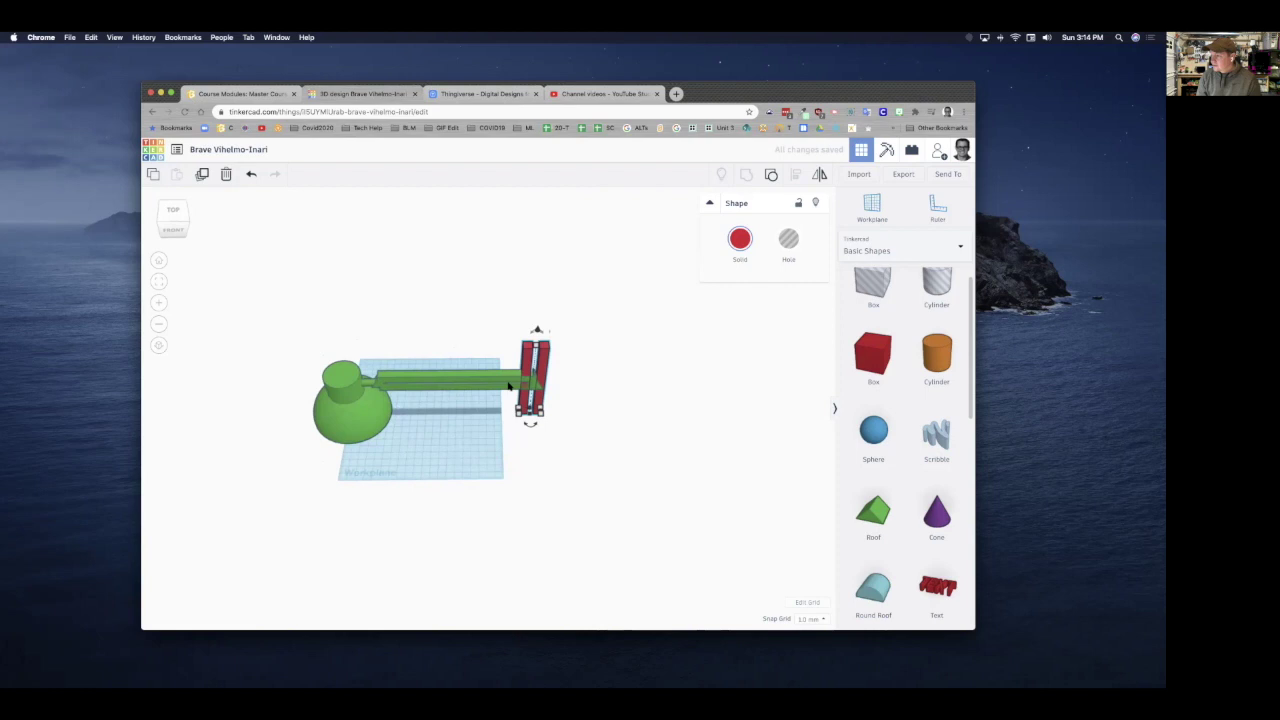
{"action": "left_click", "coordinate": [502, 304]}
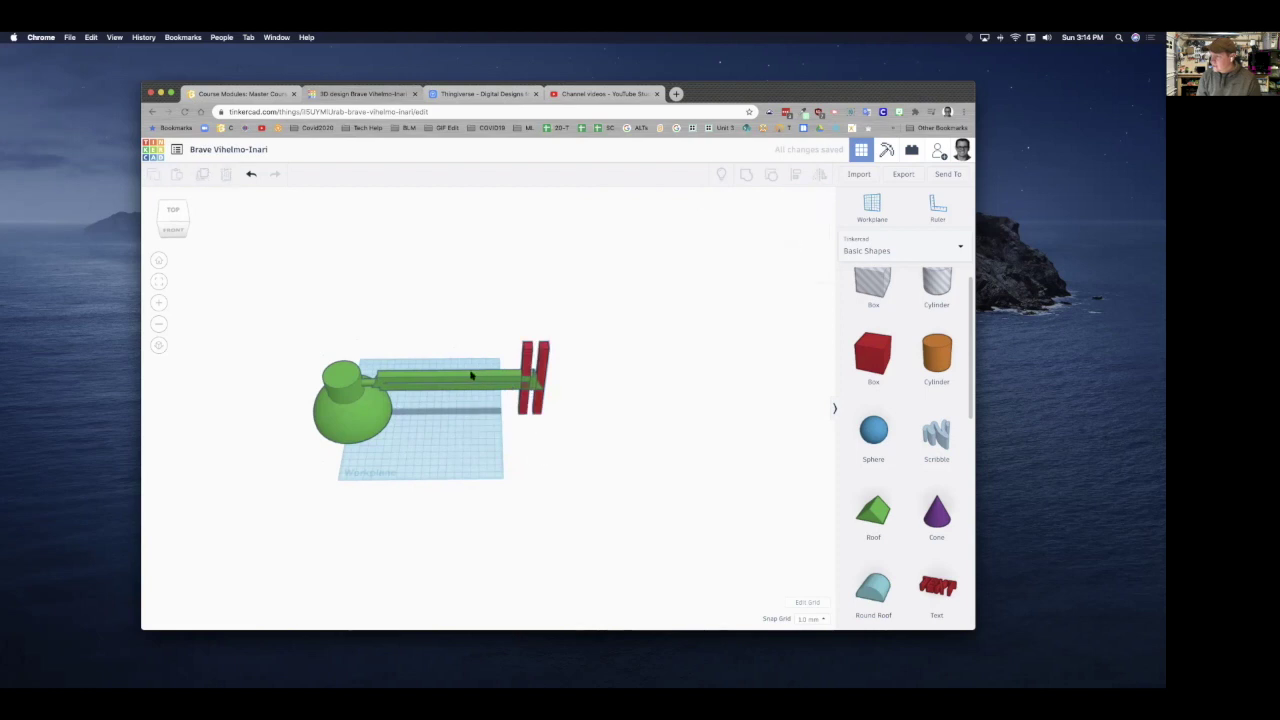
Raise the shade and arm to the top of the legs and group all lamp parts into one shape.
{"action": "left_click", "coordinate": [471, 375]}
{"action": "left_click_drag", "start_coordinate": [418, 361], "coordinate": [417, 315]}
{"action": "right_click_drag", "start_coordinate": [580, 575], "coordinate": [574, 525]}
{"action": "left_click_drag", "start_coordinate": [484, 224], "coordinate": [561, 320]}
{"action": "left_click", "coordinate": [746, 175]}
{"action": "right_click_drag", "start_coordinate": [561, 485], "coordinate": [454, 450]}
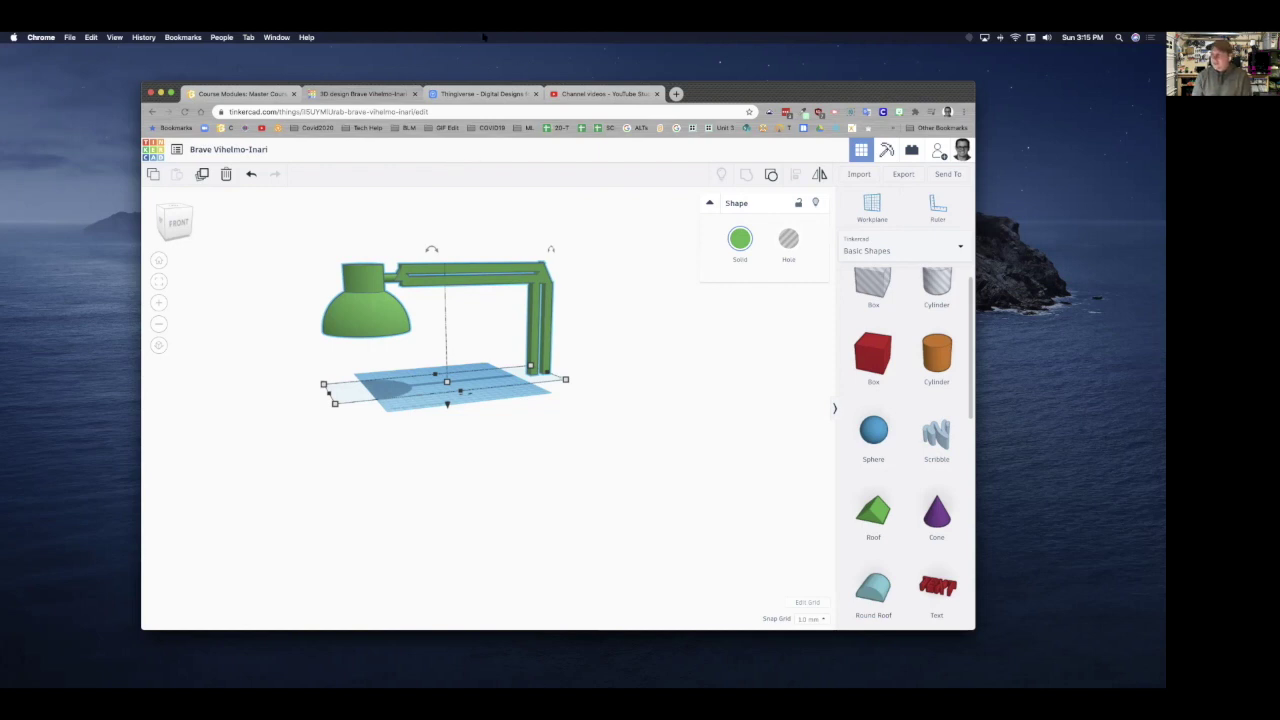
Switch to Thingiverse and search for "light bulb".
{"action": "left_click", "coordinate": [504, 97]}
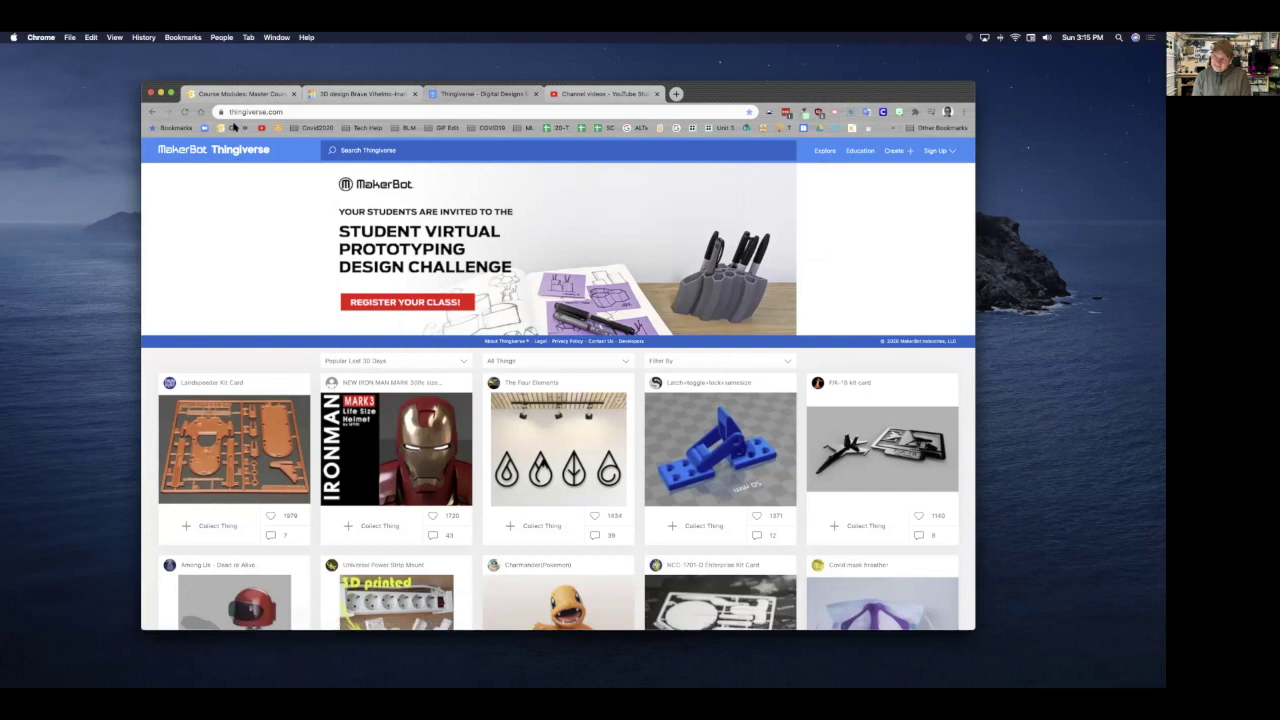
{"action": "left_click", "coordinate": [383, 150]}
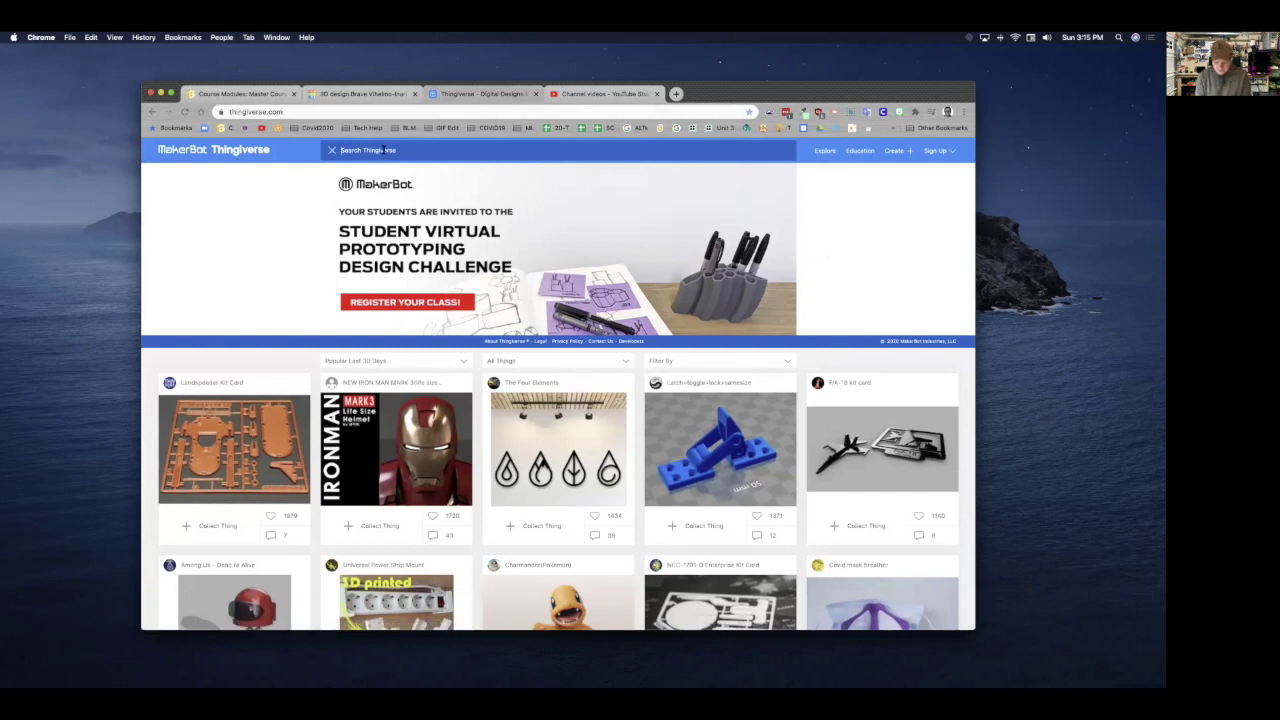
{"action": "type", "text": "light bulb"}
{"action": "key", "text": "Return"}
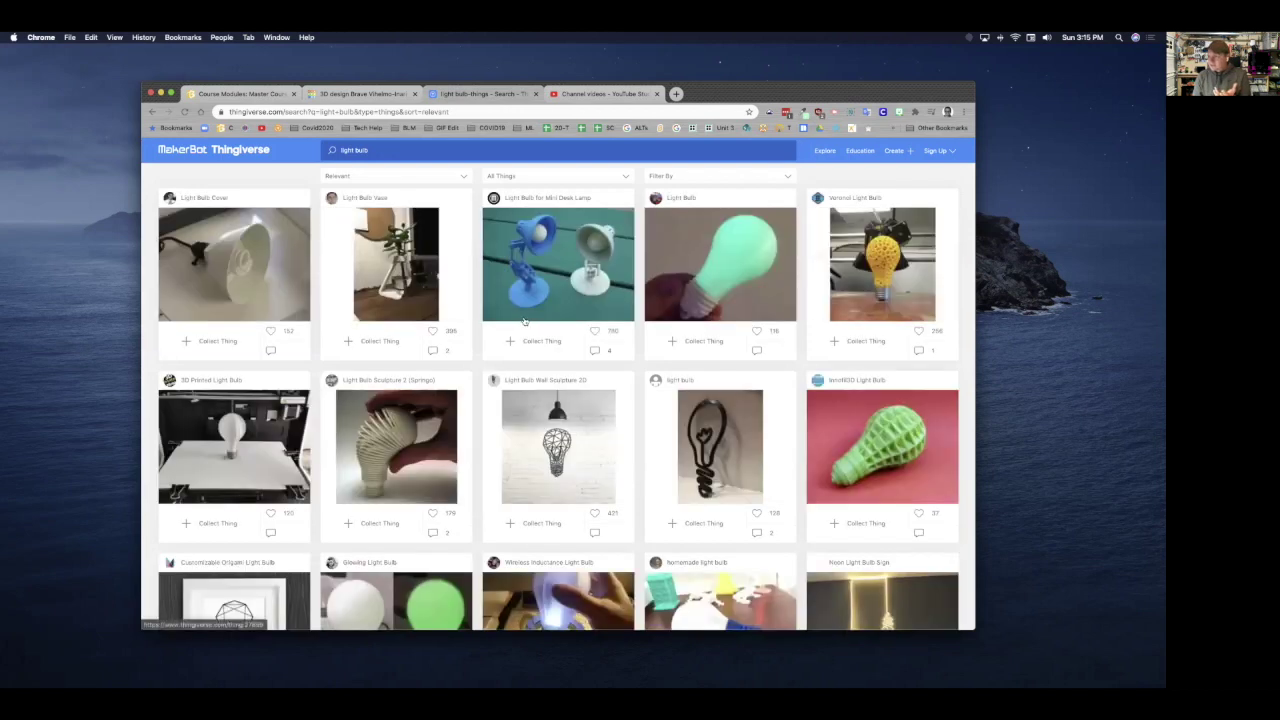
Browse the light bulb models and open the Glowing Light Bulb.
{"action": "scroll", "coordinate": [523, 321], "scroll_direction": "down", "scroll_amount": 1}
{"action": "scroll", "coordinate": [525, 318], "scroll_direction": "up", "scroll_amount": 1}
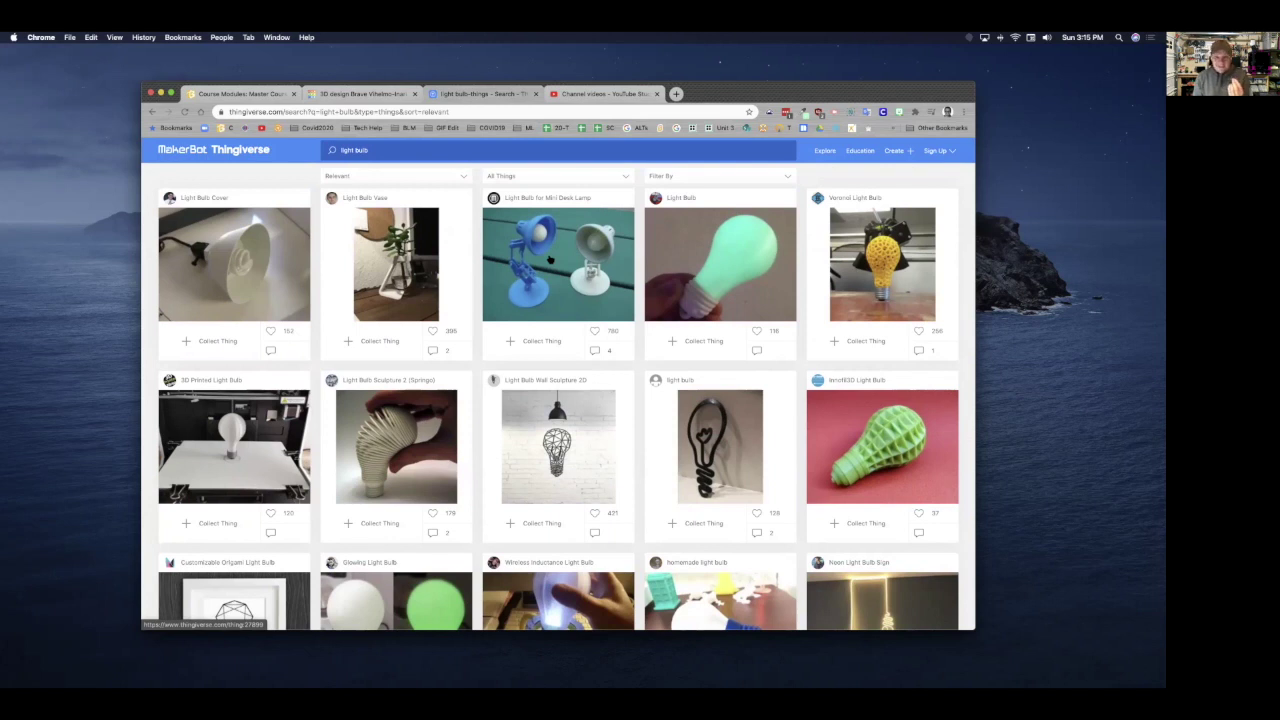
{"action": "scroll", "coordinate": [543, 283], "scroll_direction": "down", "scroll_amount": 5}
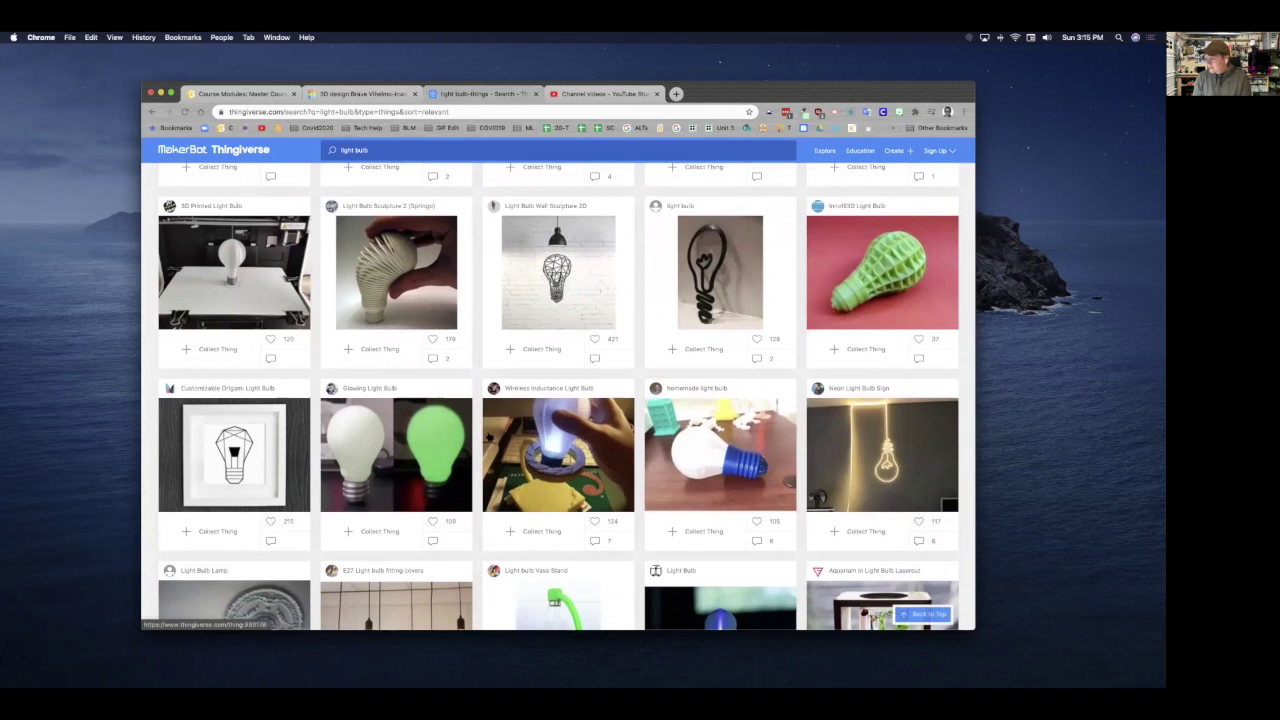
{"action": "left_click", "coordinate": [432, 453]}
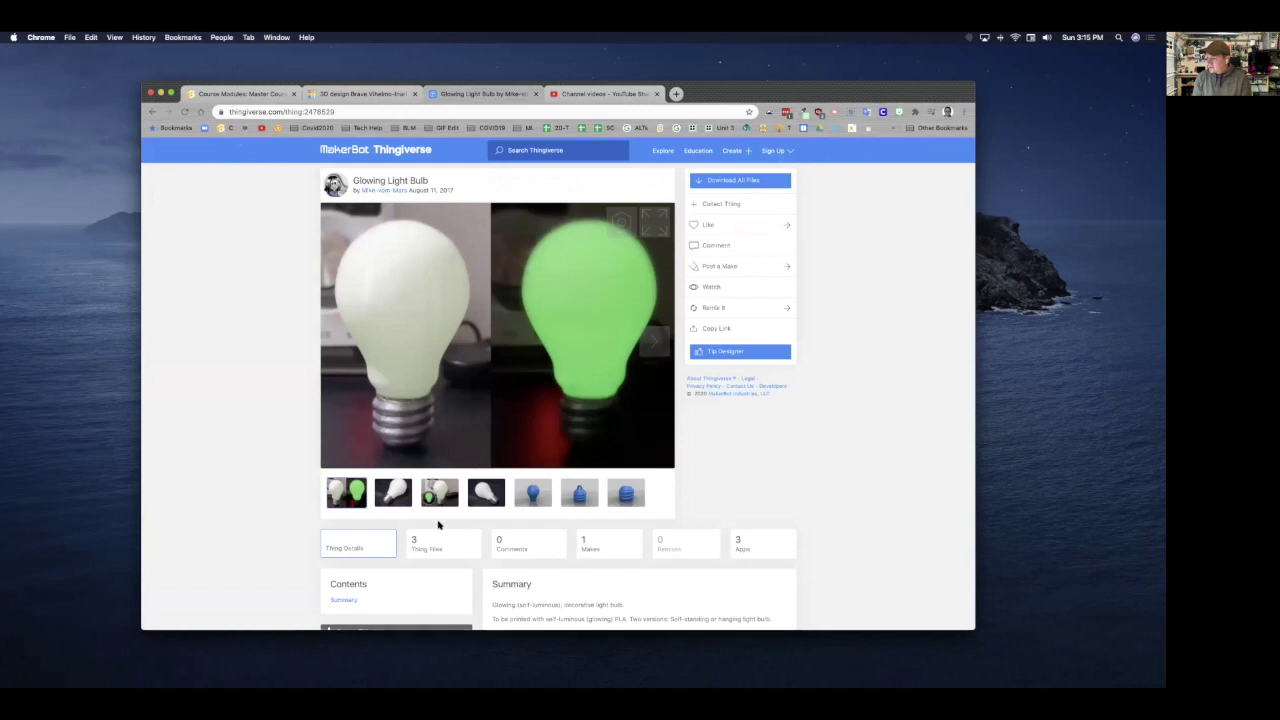
Download Light_Bulb.stl from the Glowing Light Bulb's files and save it in the Downloads folder.
{"action": "scroll", "coordinate": [435, 500], "scroll_direction": "down", "scroll_amount": 3}
{"action": "left_click", "coordinate": [440, 468]}
{"action": "scroll", "coordinate": [735, 239], "scroll_direction": "up", "scroll_amount": 3}
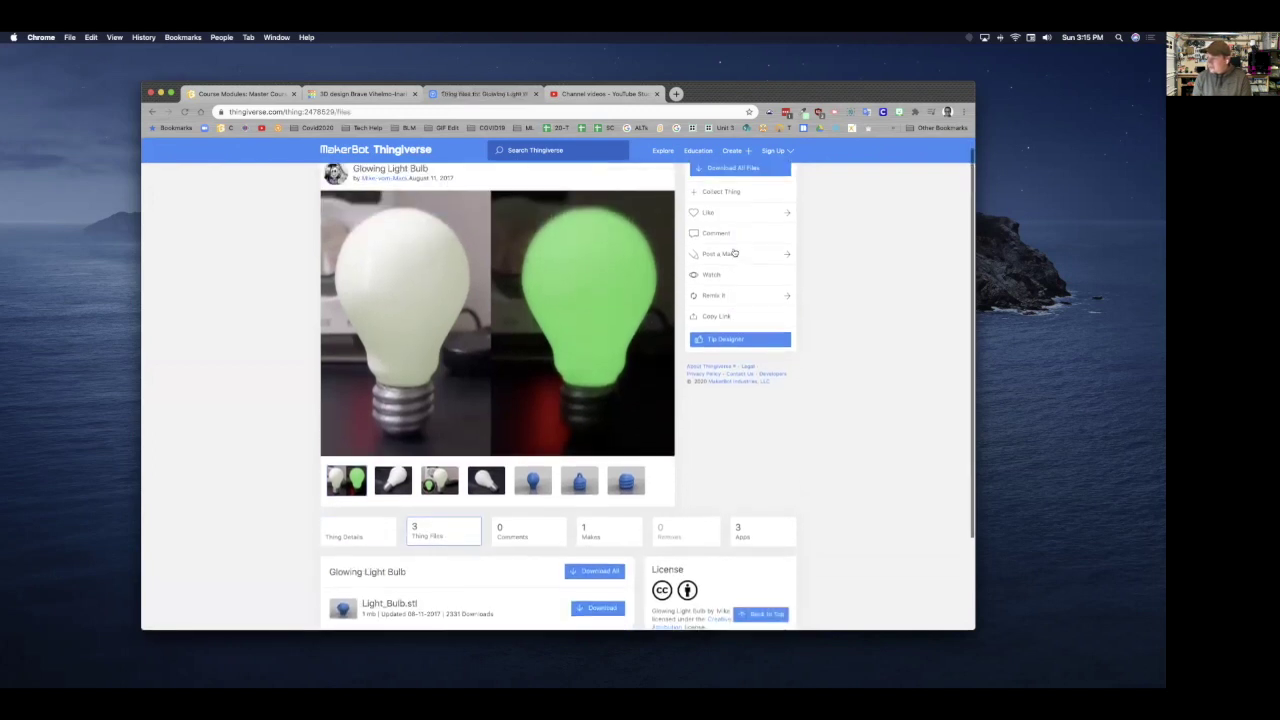
{"action": "scroll", "coordinate": [505, 328], "scroll_direction": "down", "scroll_amount": 5}
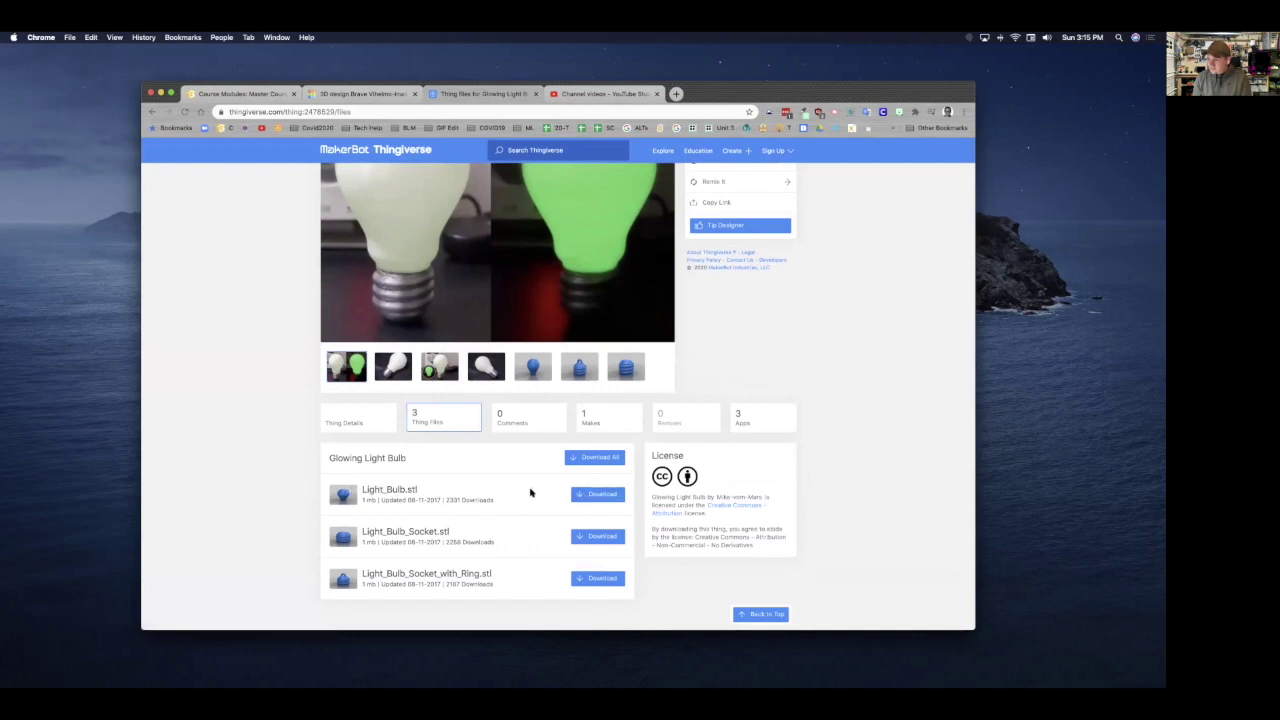
{"action": "left_click", "coordinate": [599, 494]}
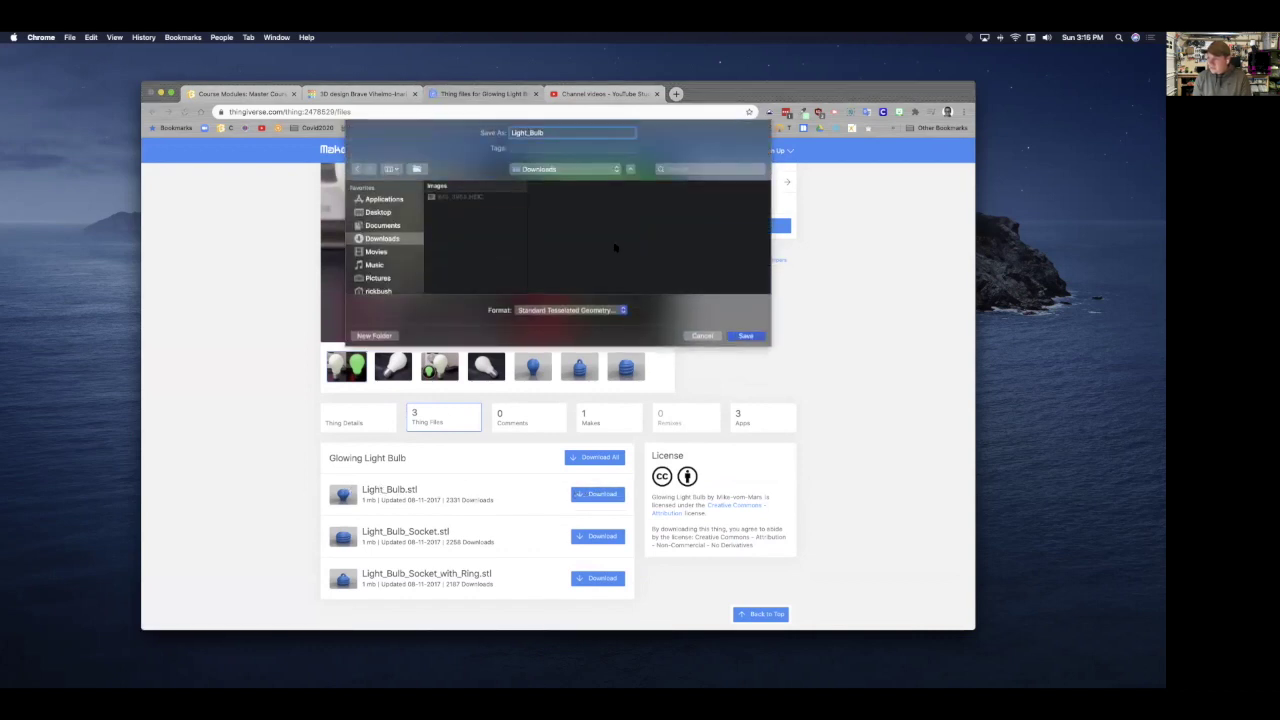
{"action": "left_click", "coordinate": [745, 336]}
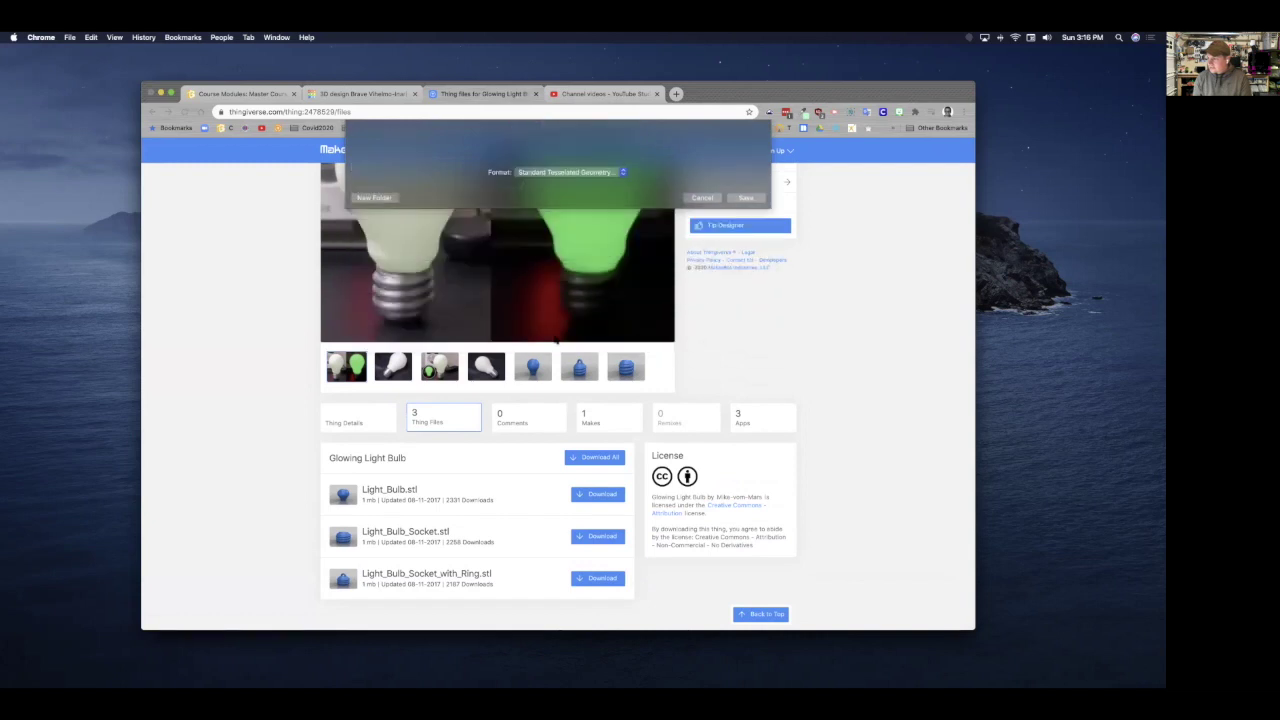
Return to the lamp design in Tinkercad and import Light_Bulb.stl from the Downloads folder onto the workplane.
{"action": "left_click", "coordinate": [364, 93]}
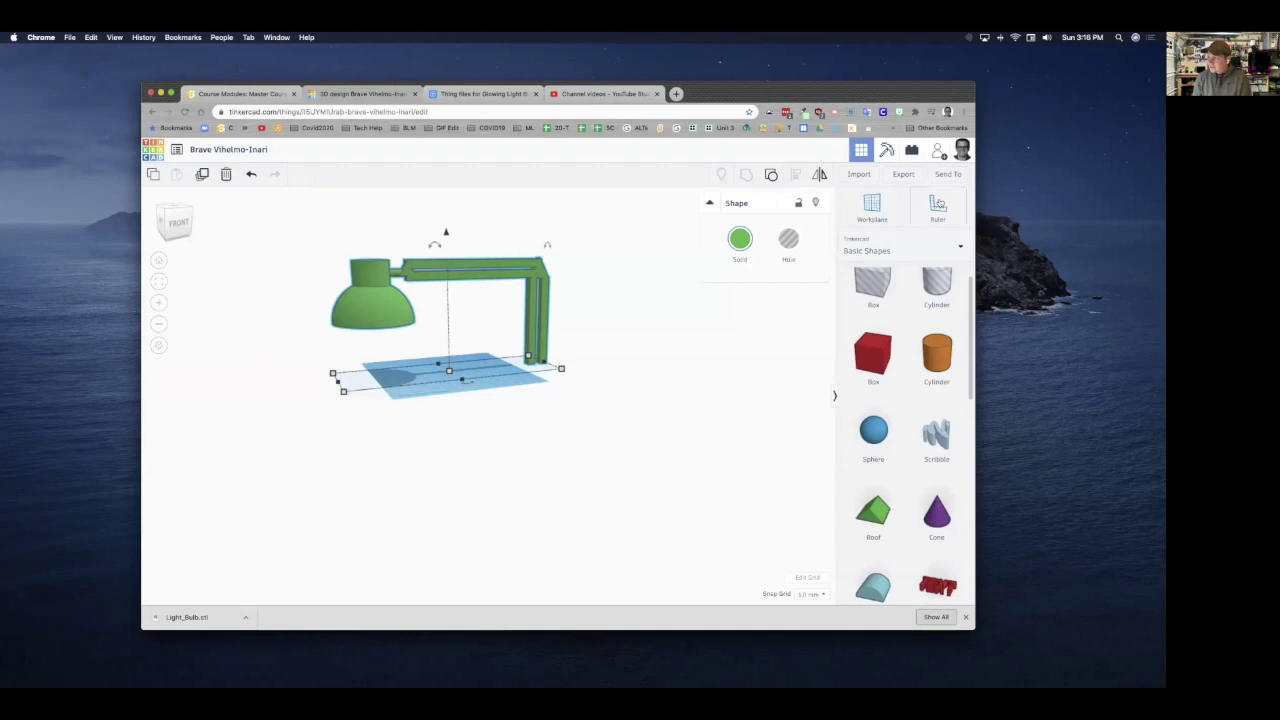
{"action": "left_click", "coordinate": [860, 175]}
{"action": "left_click", "coordinate": [568, 372]}
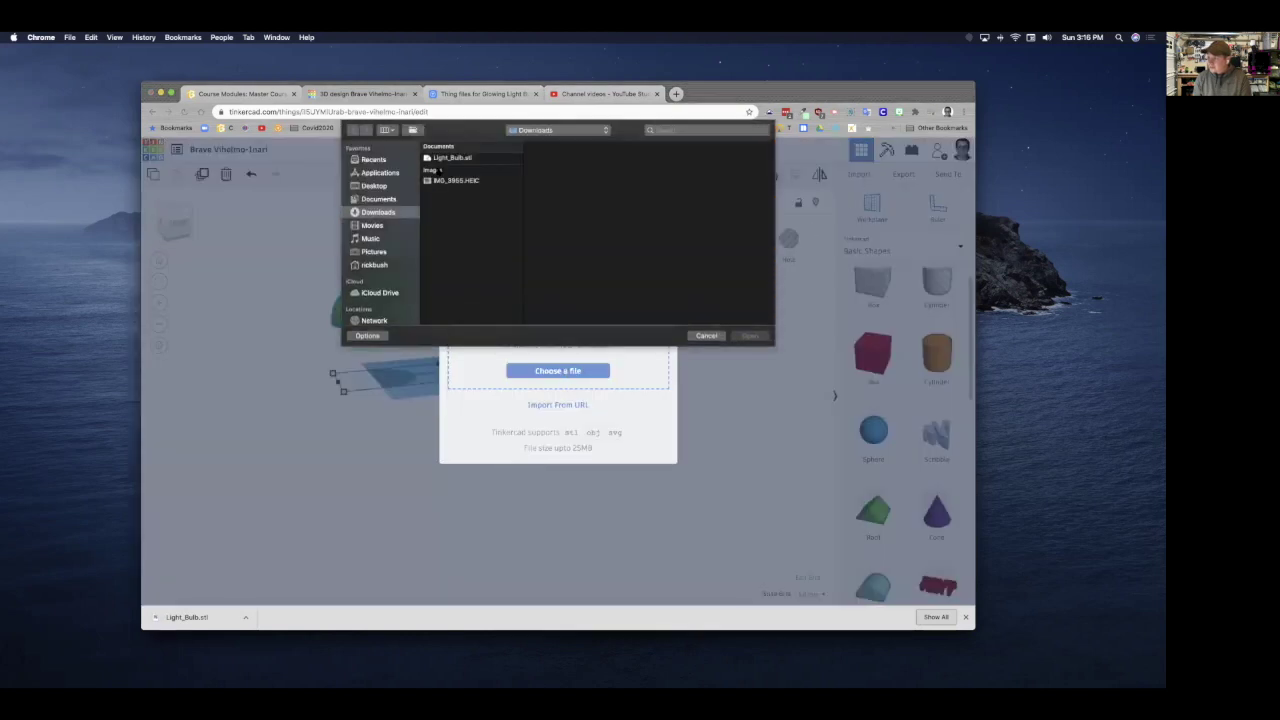
{"action": "left_click", "coordinate": [440, 158]}
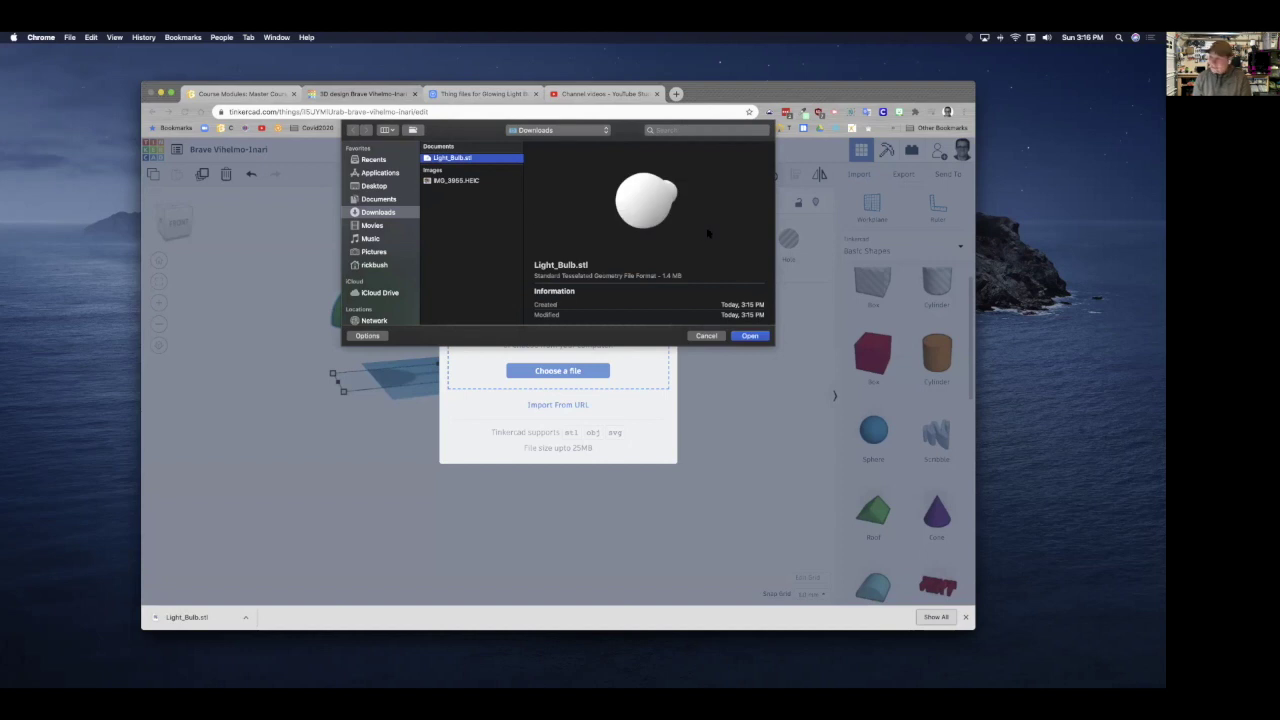
{"action": "left_click", "coordinate": [750, 336]}
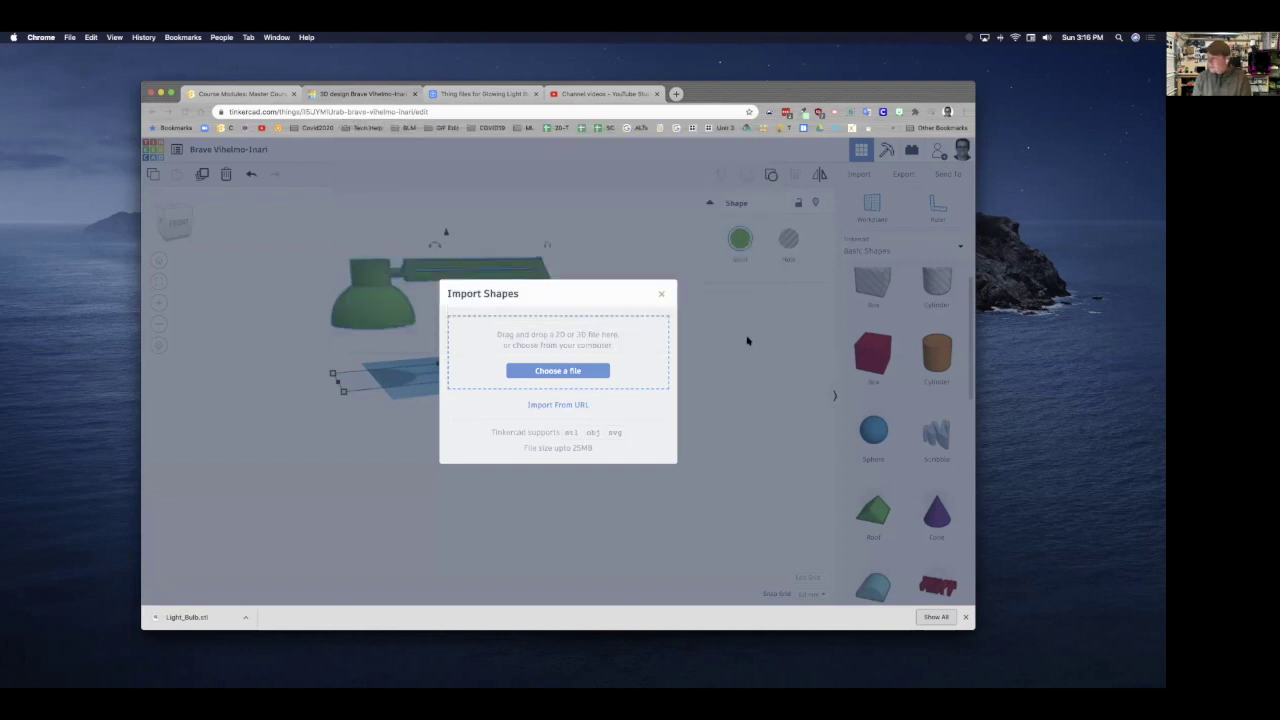
{"action": "left_click", "coordinate": [643, 462]}
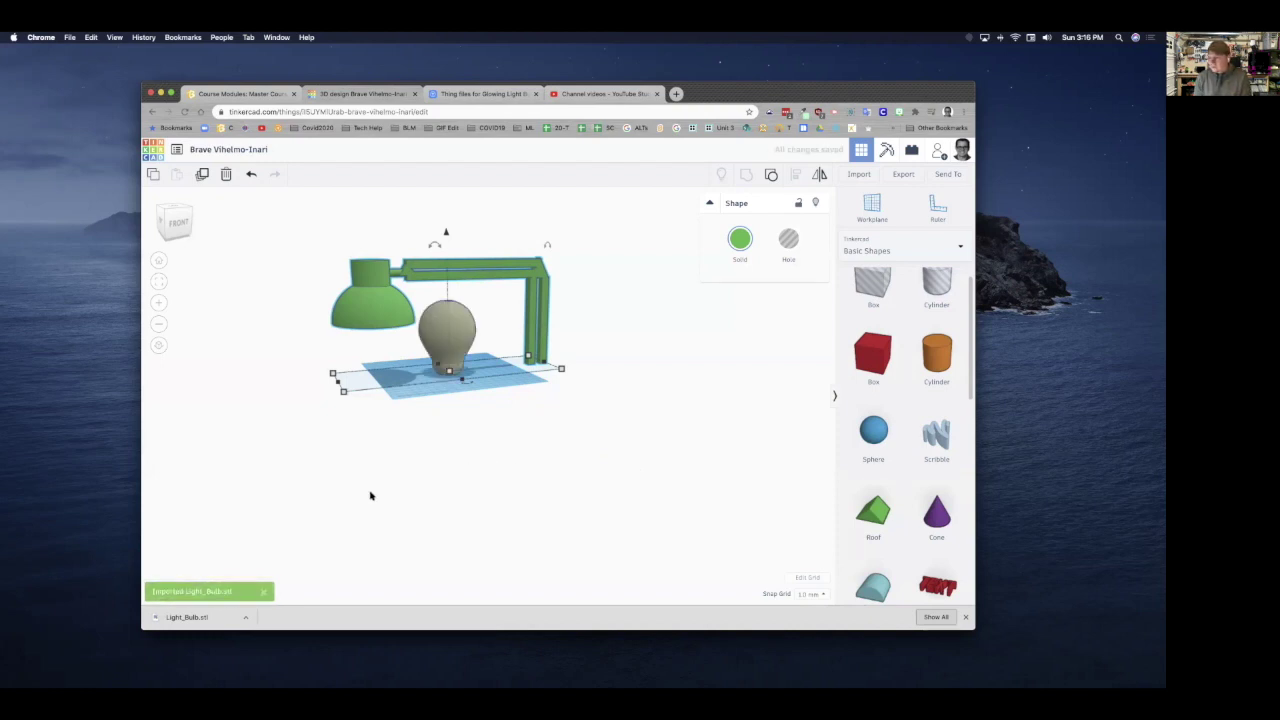
Scale the imported light bulb down proportionally to a height of about 32 mm.
{"action": "right_click_drag", "start_coordinate": [469, 443], "coordinate": [500, 466]}
{"action": "left_click", "coordinate": [490, 418]}
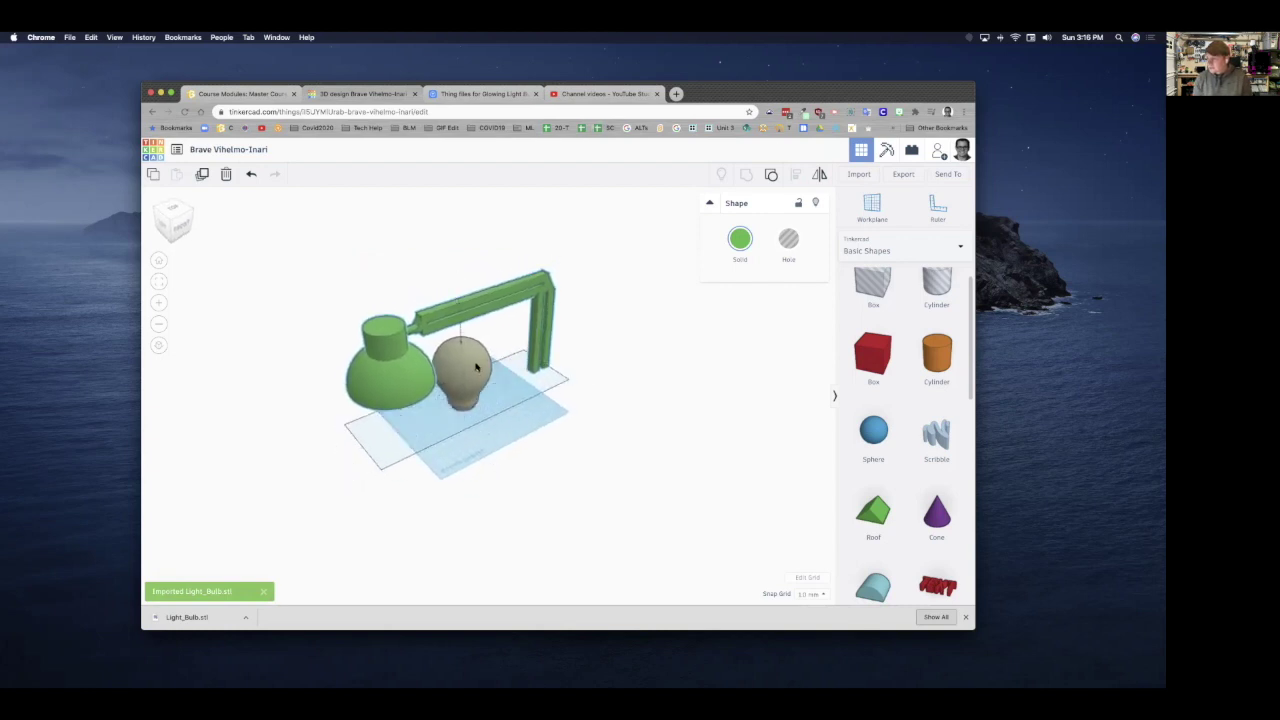
{"action": "left_click", "coordinate": [475, 367]}
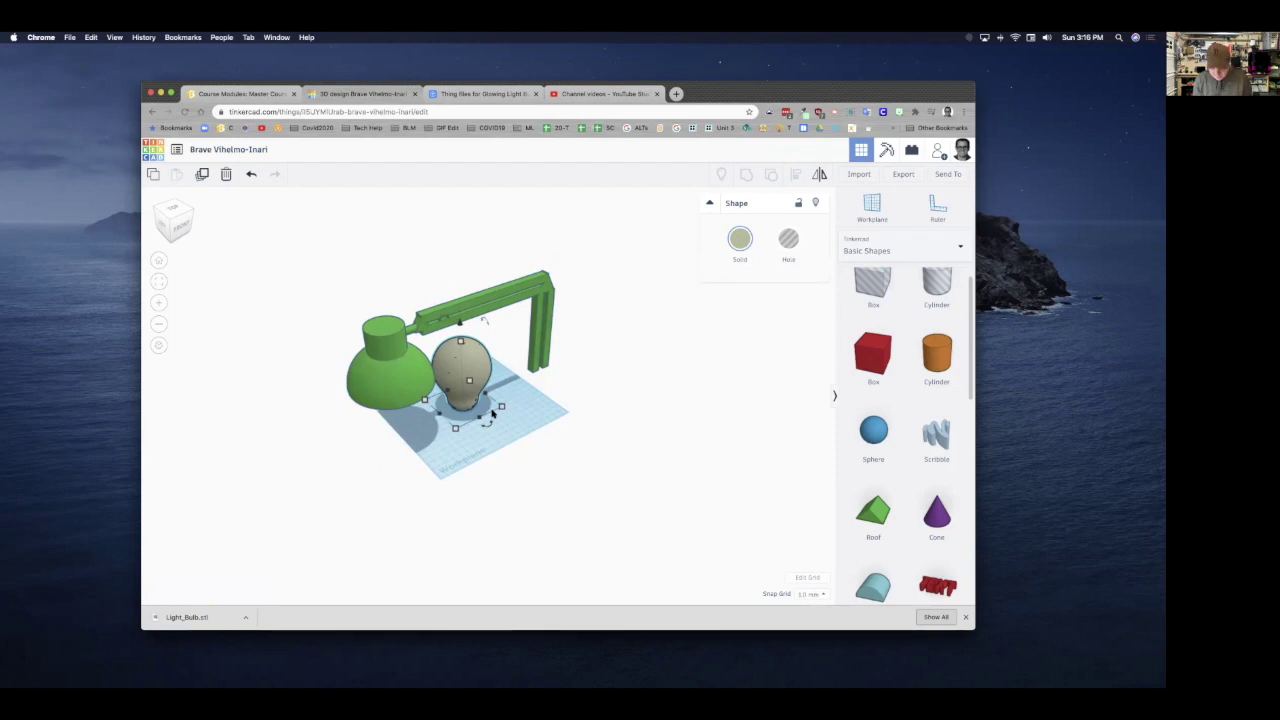
{"action": "left_click_drag", "start_coordinate": [461, 342], "coordinate": [464, 388], "text": "shift"}
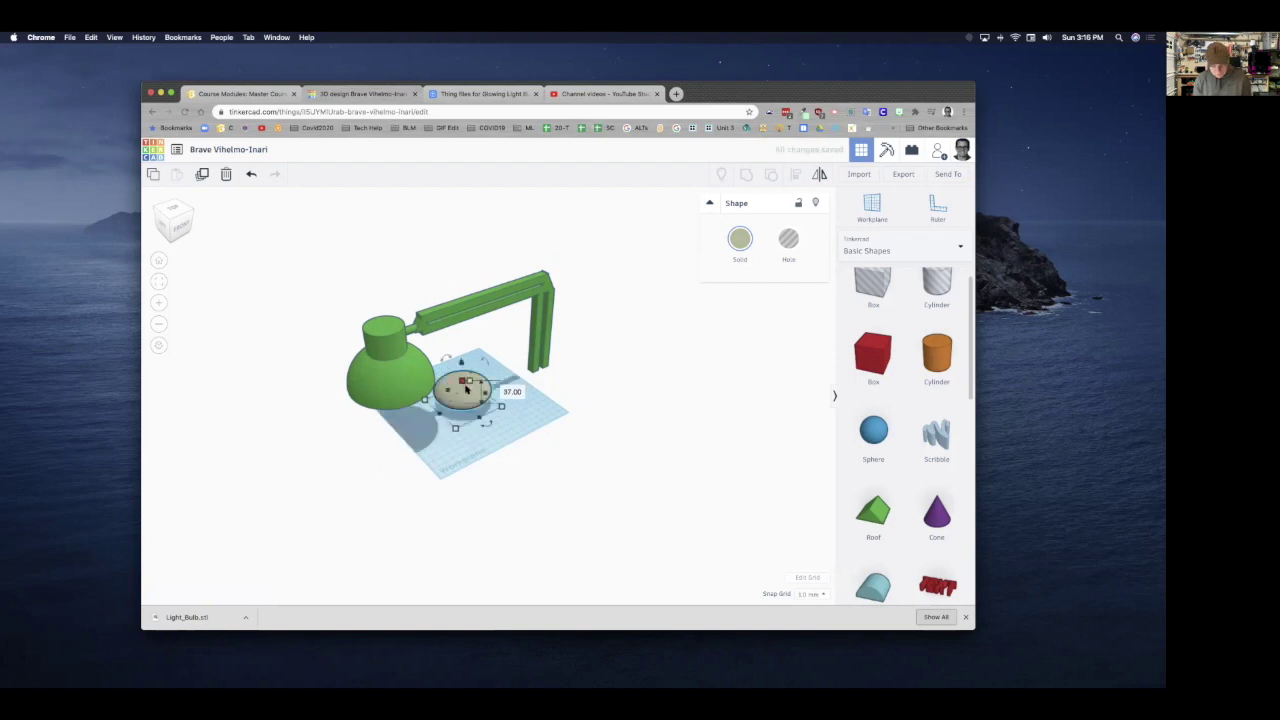
{"action": "key", "text": "ctrl+z"}
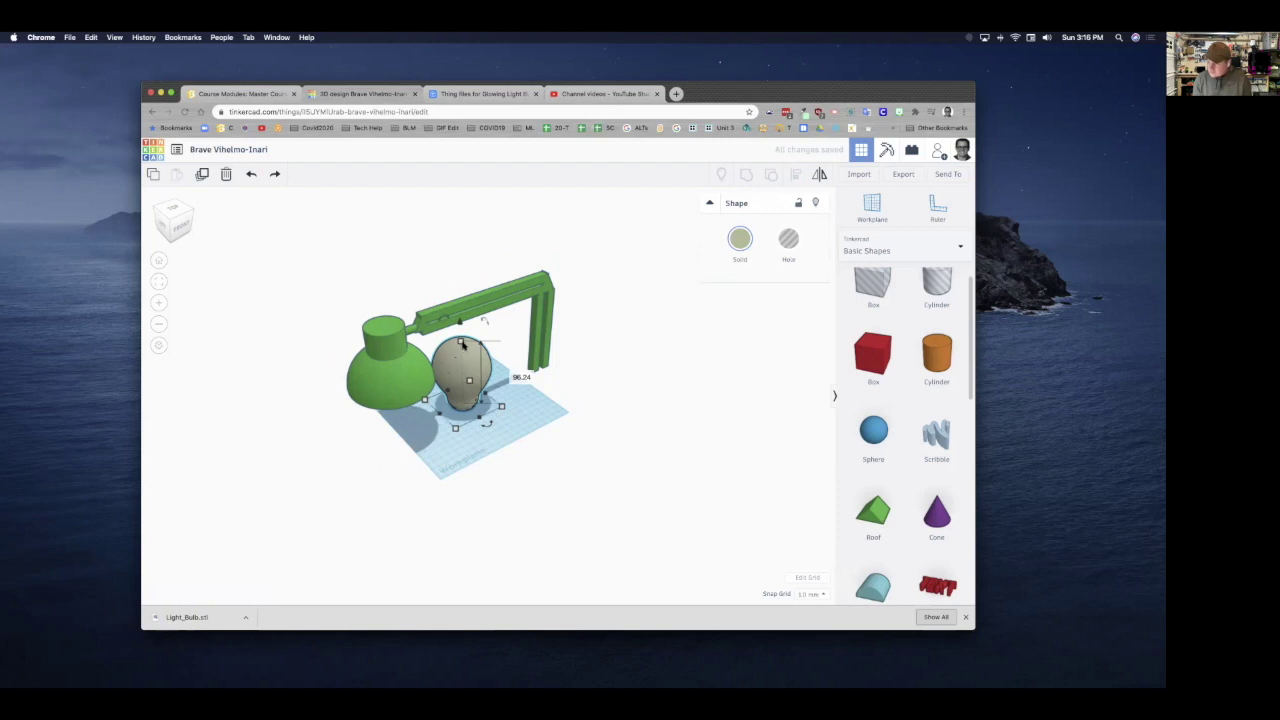
{"action": "left_click_drag", "start_coordinate": [461, 343], "coordinate": [462, 391]}
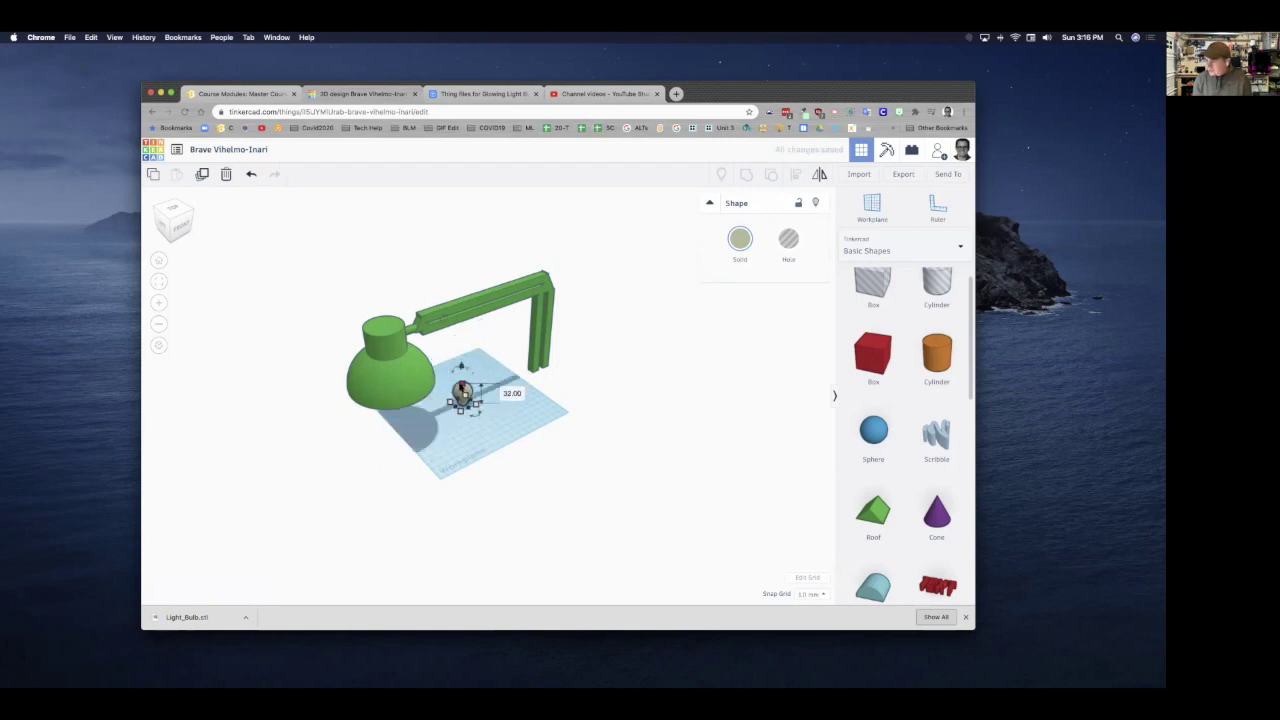
Rotate the light bulb upside down so its screw base points upward.
{"action": "mouse_move", "coordinate": [508, 438]}
{"action": "right_mouse_down"}
{"action": "mouse_move", "coordinate": [510, 470]}
{"action": "mouse_move", "coordinate": [514, 391]}
{"action": "mouse_move", "coordinate": [508, 425]}
{"action": "right_mouse_up"}
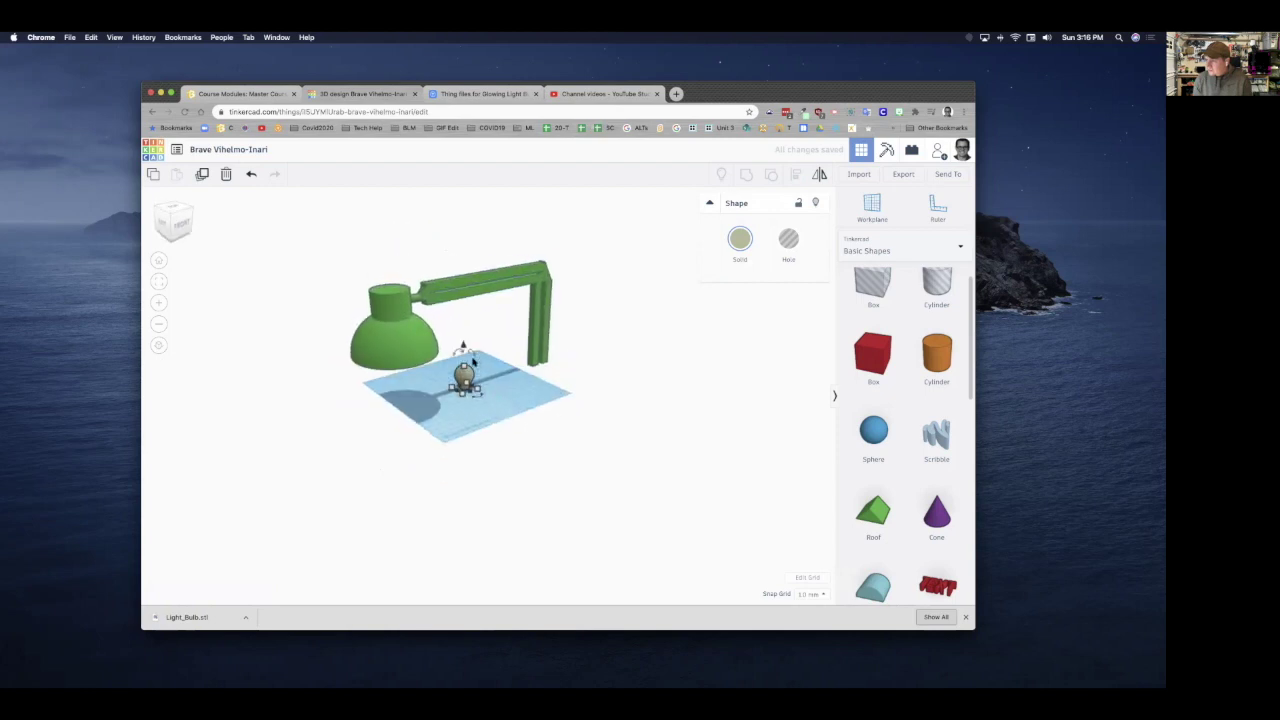
{"action": "scroll", "coordinate": [476, 360], "scroll_direction": "up", "scroll_amount": 1}
{"action": "scroll", "coordinate": [476, 360], "scroll_direction": "up", "scroll_amount": 3}
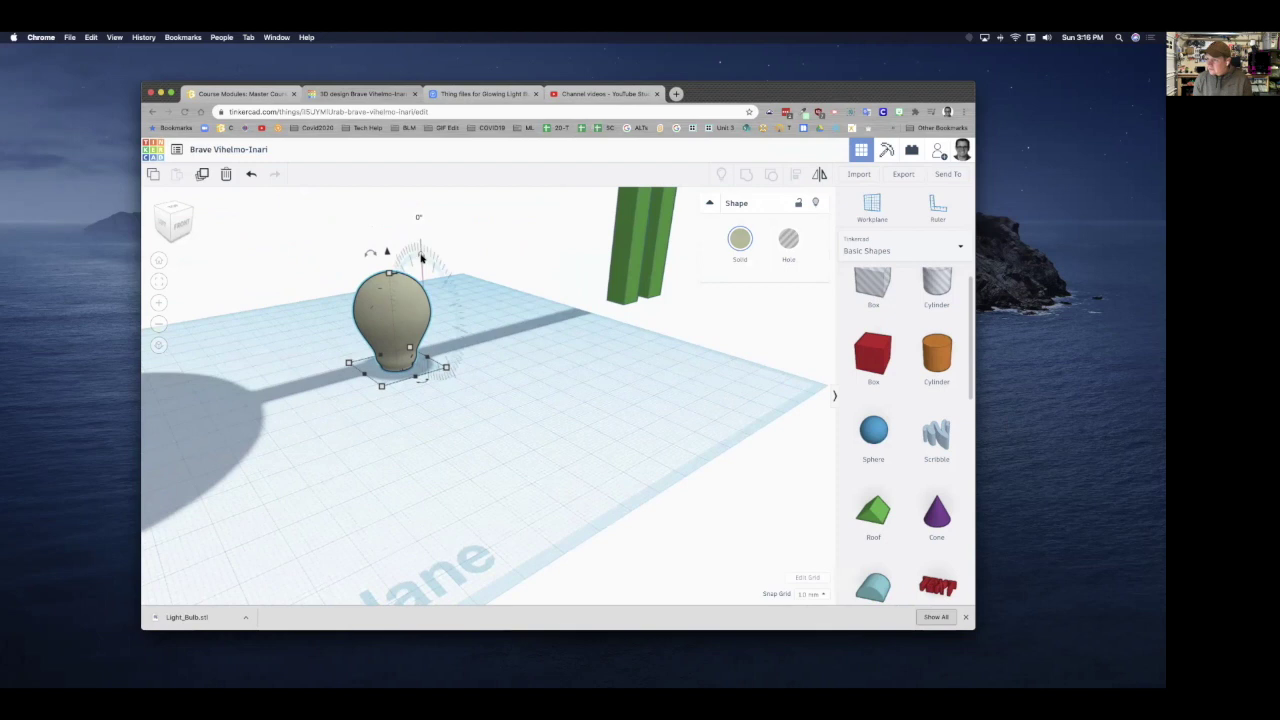
{"action": "left_click_drag", "start_coordinate": [432, 278], "coordinate": [424, 355]}
{"action": "right_click_drag", "start_coordinate": [486, 406], "coordinate": [523, 434]}
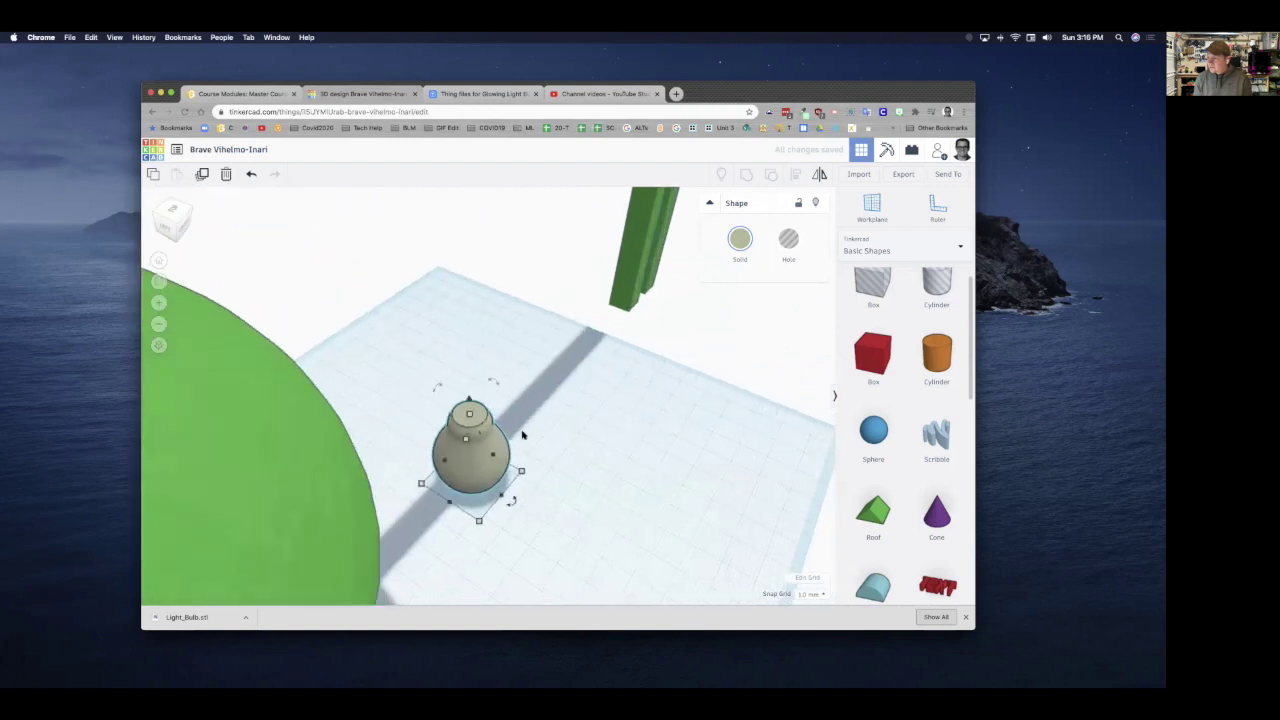
Move the light bulb beneath the lampshade and align it with the lamp on the centre line across the lamp's width.
{"action": "scroll", "coordinate": [522, 435], "scroll_direction": "down", "scroll_amount": 3}
{"action": "scroll", "coordinate": [522, 434], "scroll_direction": "down", "scroll_amount": 6}
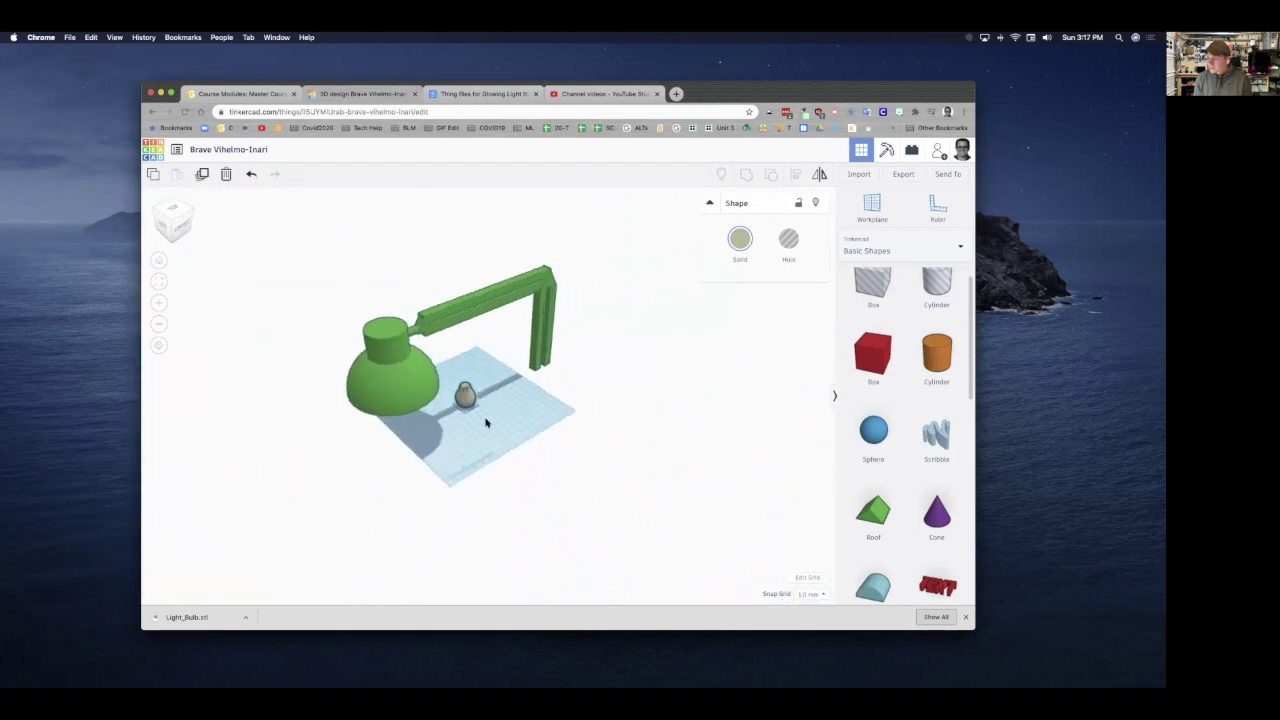
{"action": "left_click_drag", "start_coordinate": [466, 393], "coordinate": [413, 425]}
{"action": "left_click_drag", "start_coordinate": [316, 348], "coordinate": [598, 535]}
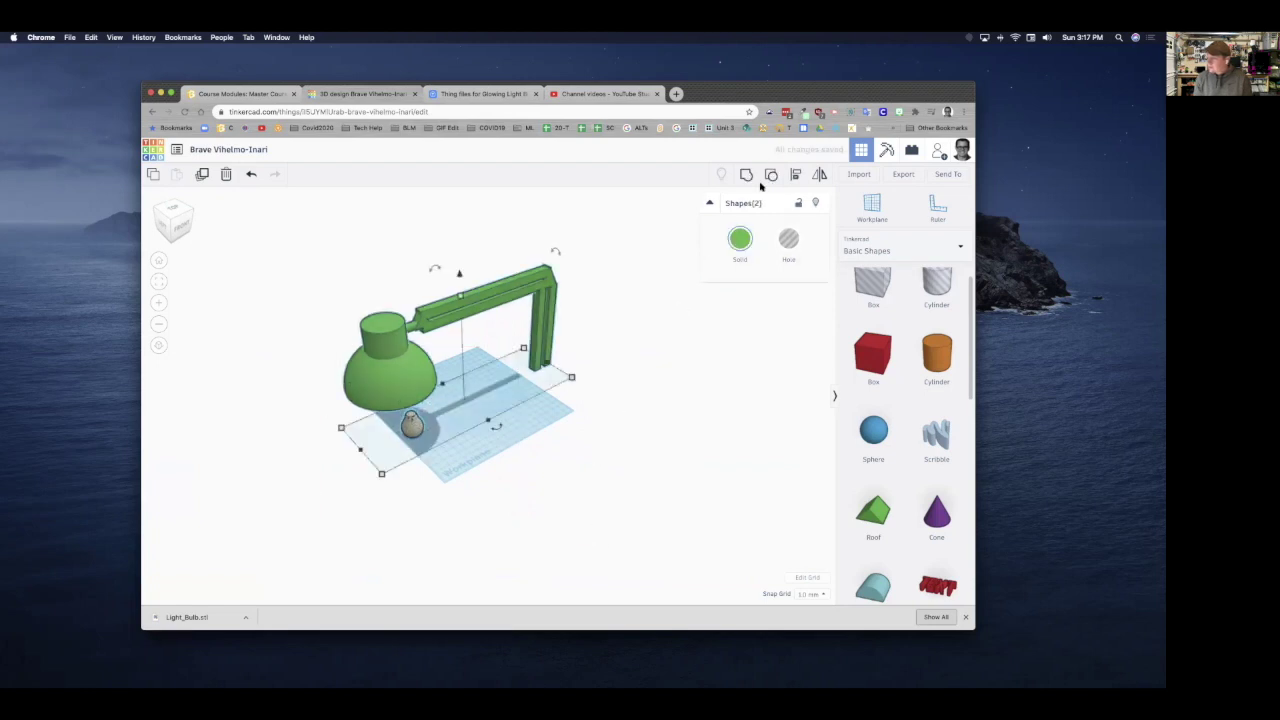
{"action": "left_click", "coordinate": [797, 175]}
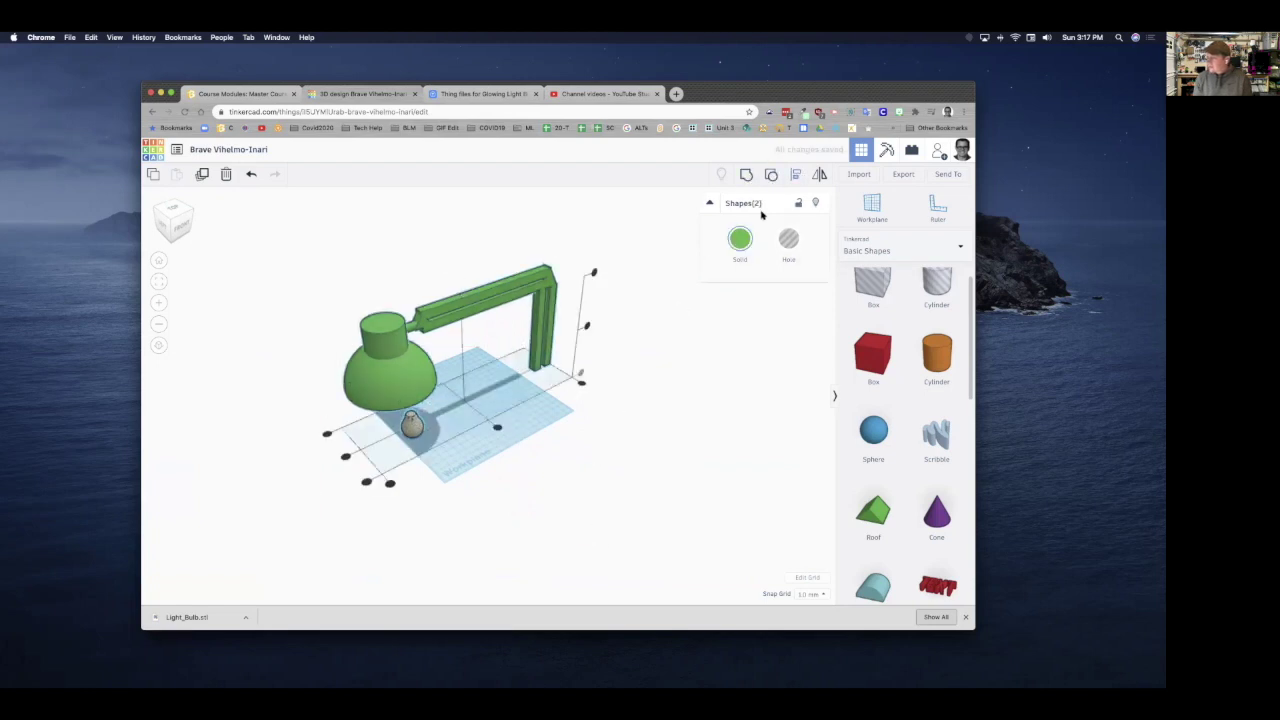
{"action": "left_click", "coordinate": [346, 459]}
Raise the light bulb off the workplane until it sits inside the lampshade.
{"action": "right_click_drag", "start_coordinate": [471, 480], "coordinate": [415, 397]}
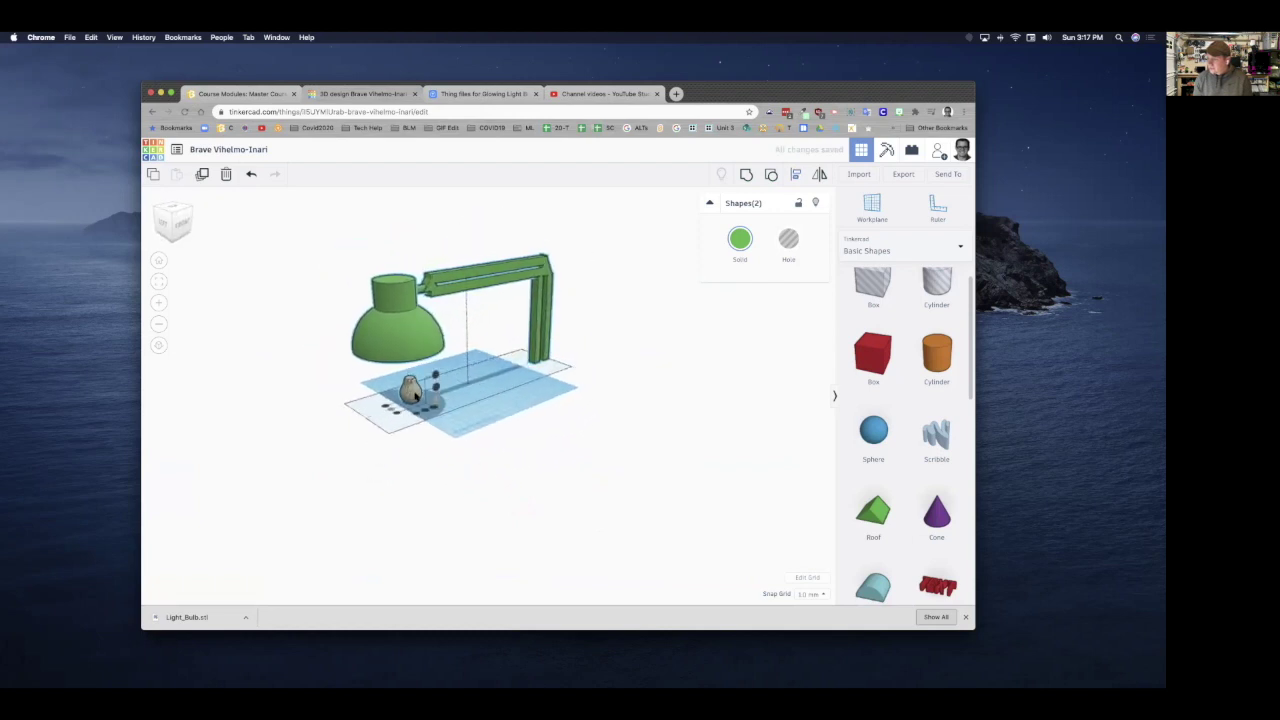
{"action": "left_click", "coordinate": [413, 399]}
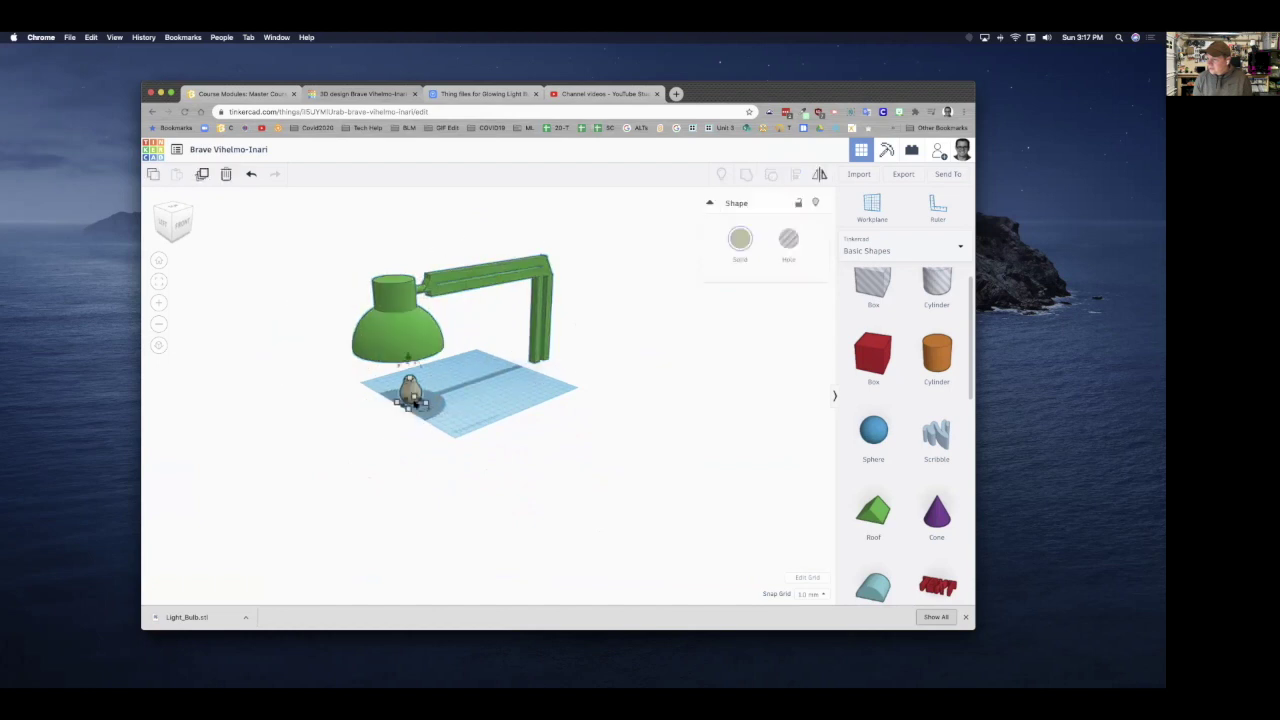
{"action": "left_click_drag", "start_coordinate": [407, 358], "coordinate": [406, 276]}
{"action": "right_click_drag", "start_coordinate": [518, 377], "coordinate": [480, 297]}
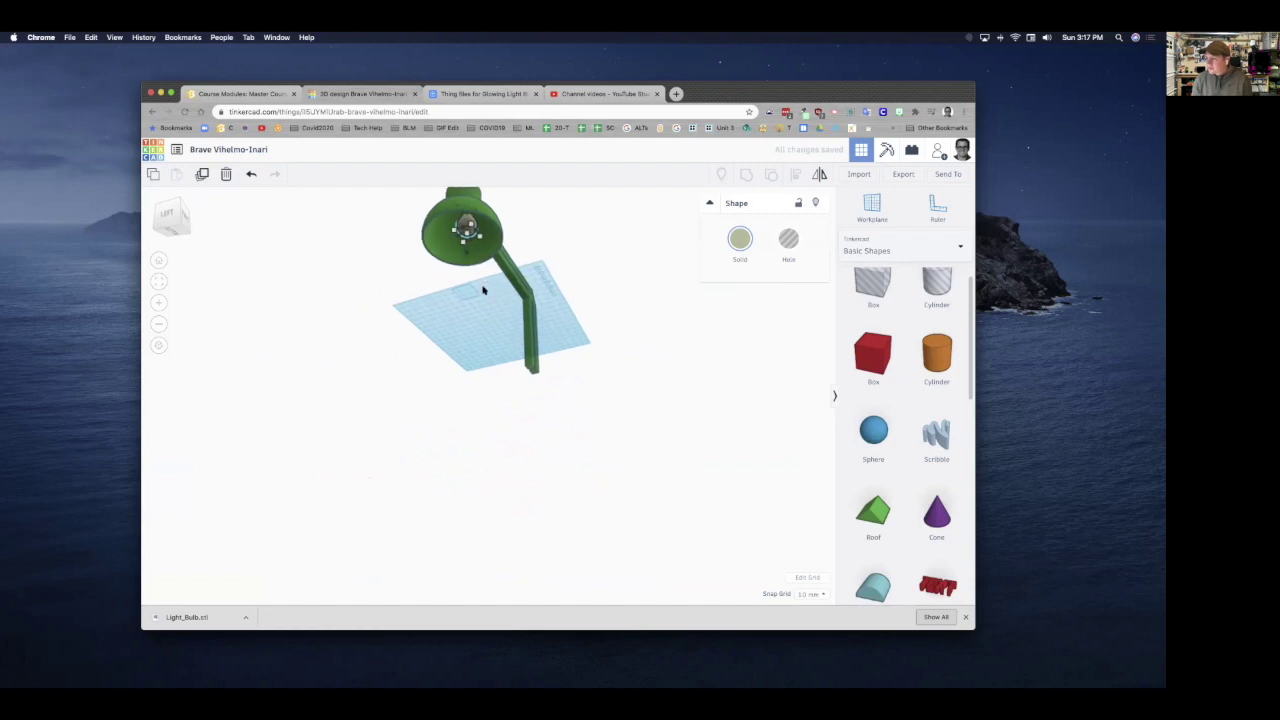
Deselect the bulb and capture a screenshot of the area around the finished lamp, with the shade's underside in view.
{"action": "left_click", "coordinate": [606, 254]}
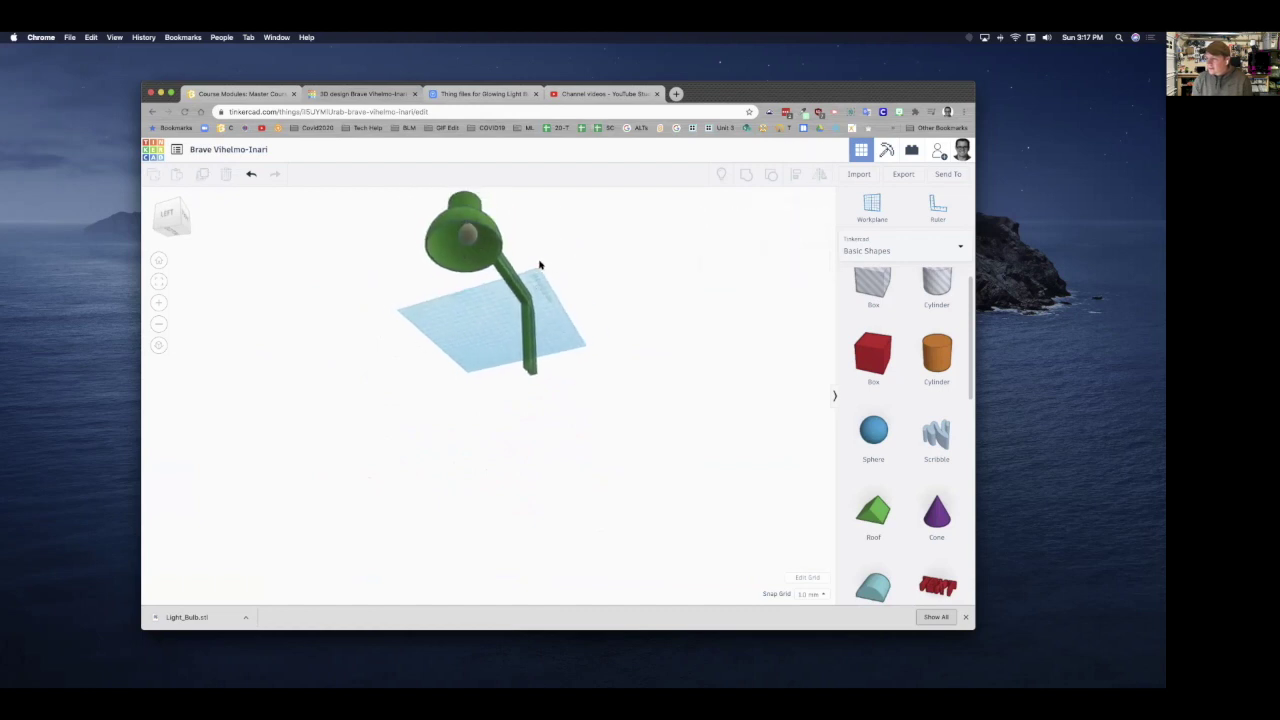
{"action": "right_click_drag", "start_coordinate": [583, 260], "coordinate": [565, 273]}
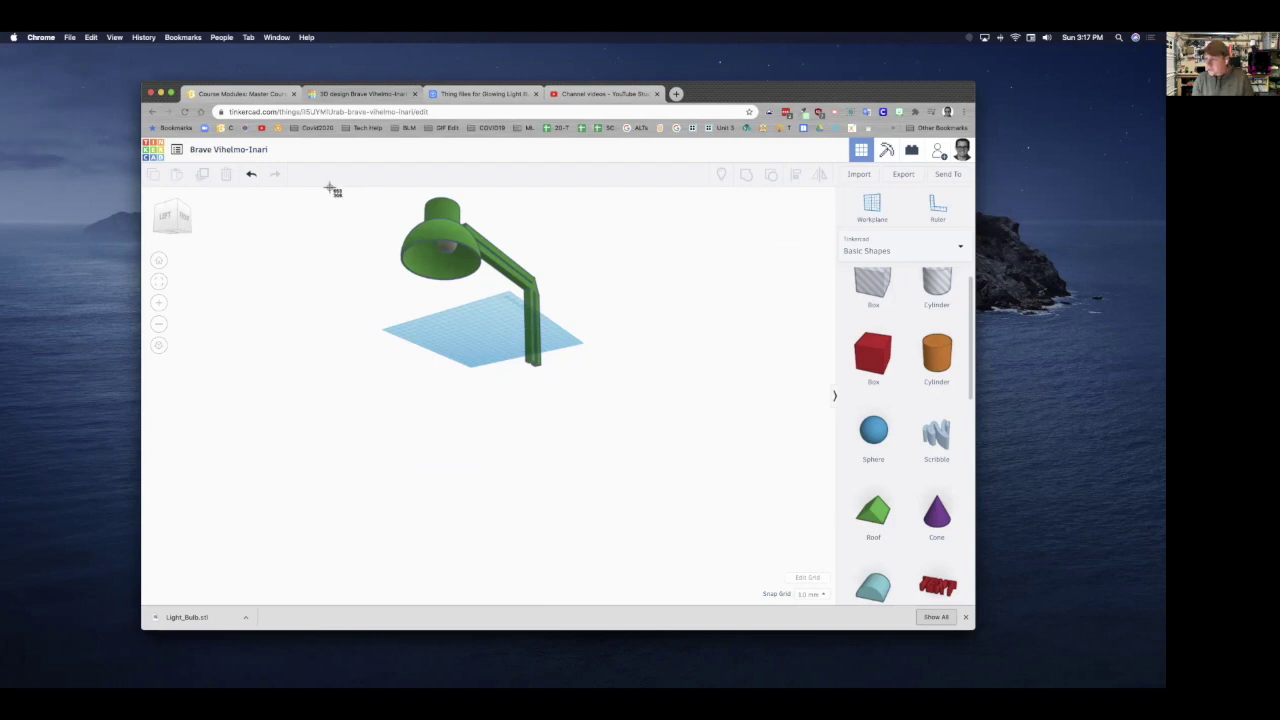
{"action": "left_click_drag", "start_coordinate": [322, 185], "coordinate": [626, 408]}
{"action": "scroll", "coordinate": [460, 268], "scroll_direction": "up", "scroll_amount": 5}
{"action": "scroll", "coordinate": [458, 270], "scroll_direction": "down", "scroll_amount": 5}
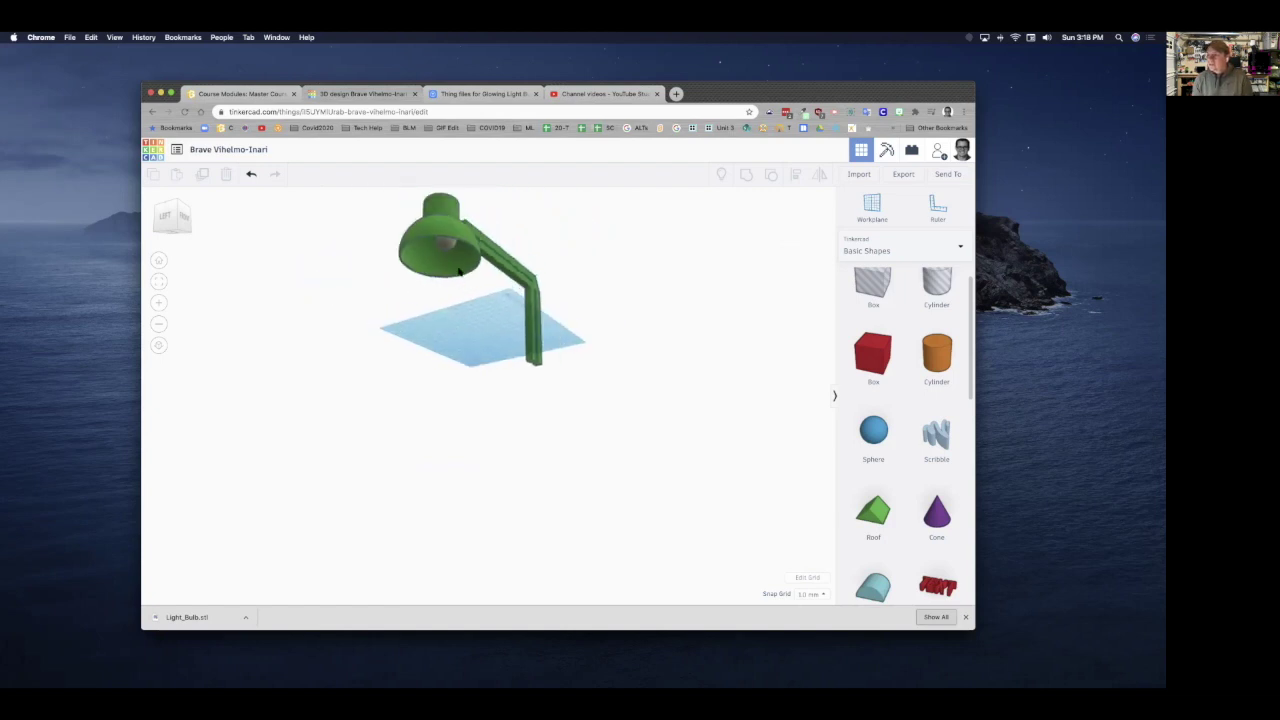
{"action": "scroll", "coordinate": [461, 275], "scroll_direction": "down", "scroll_amount": 2}
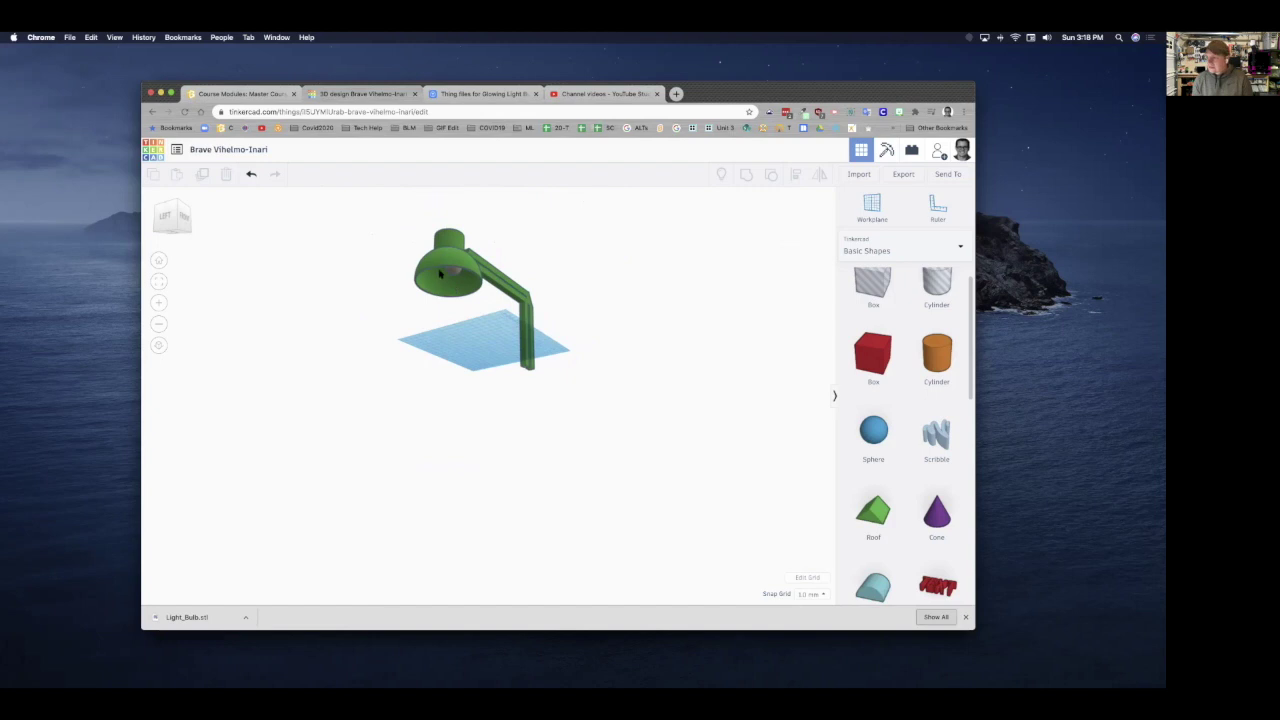